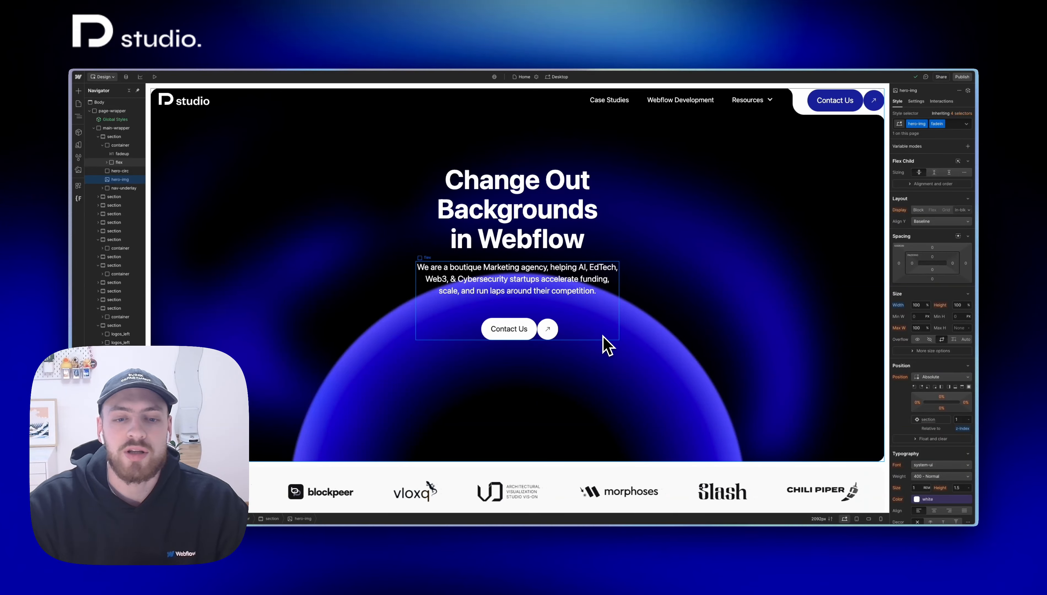
Step: Add the existing combo class is-bg-color to the black heading section directly below the first logo strip
scroll(603, 337, "down", 10)
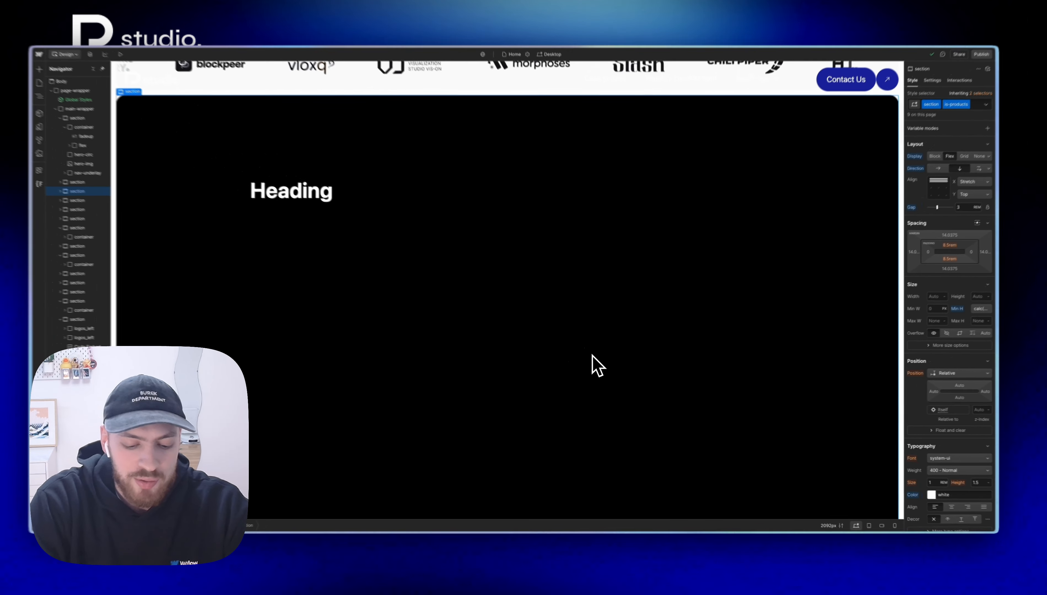
key("super+Return")
type("i")
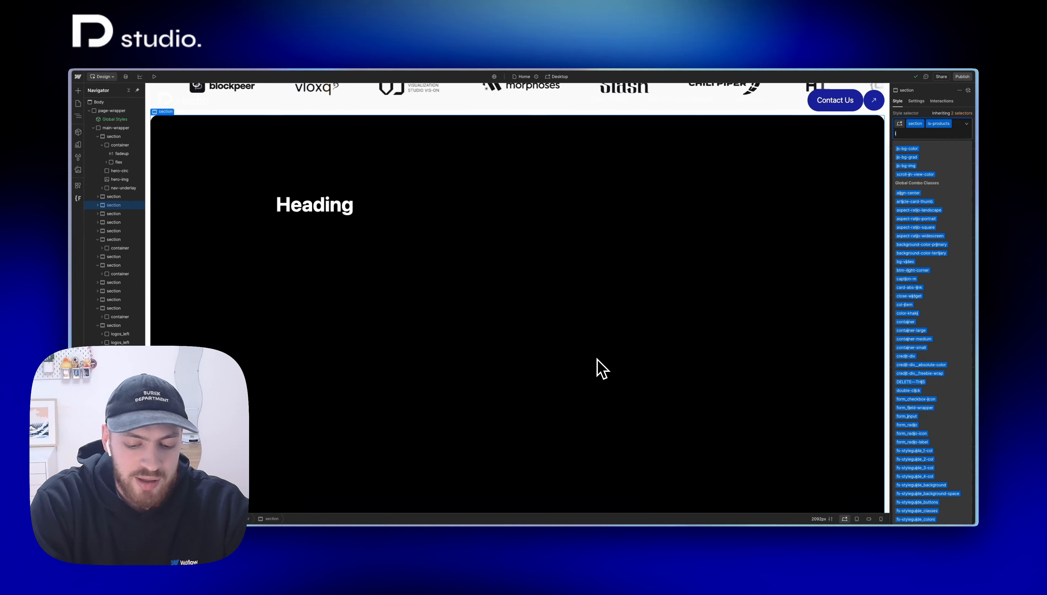
type("s-bg-")
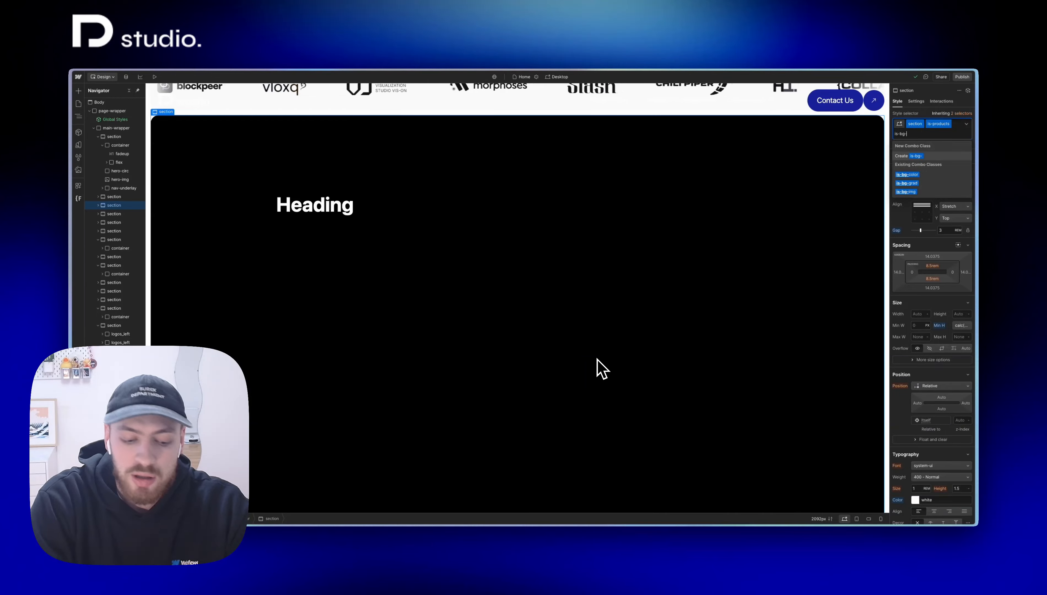
type("color")
key("Return")
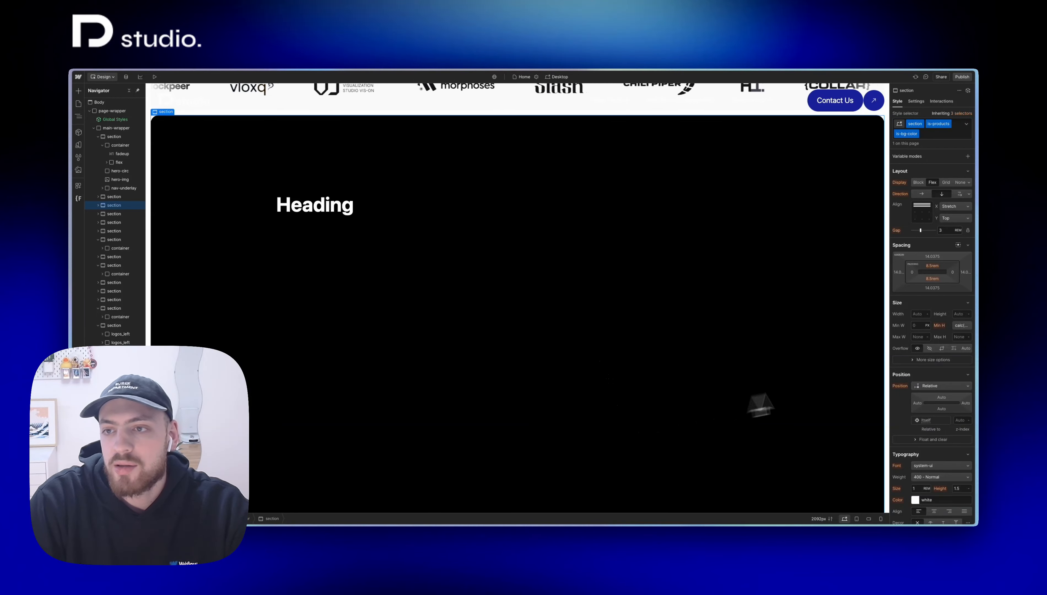
Step: Set the section's background colour to the light blue #aac2ff with 70% opacity
scroll(923, 397, "down", 5)
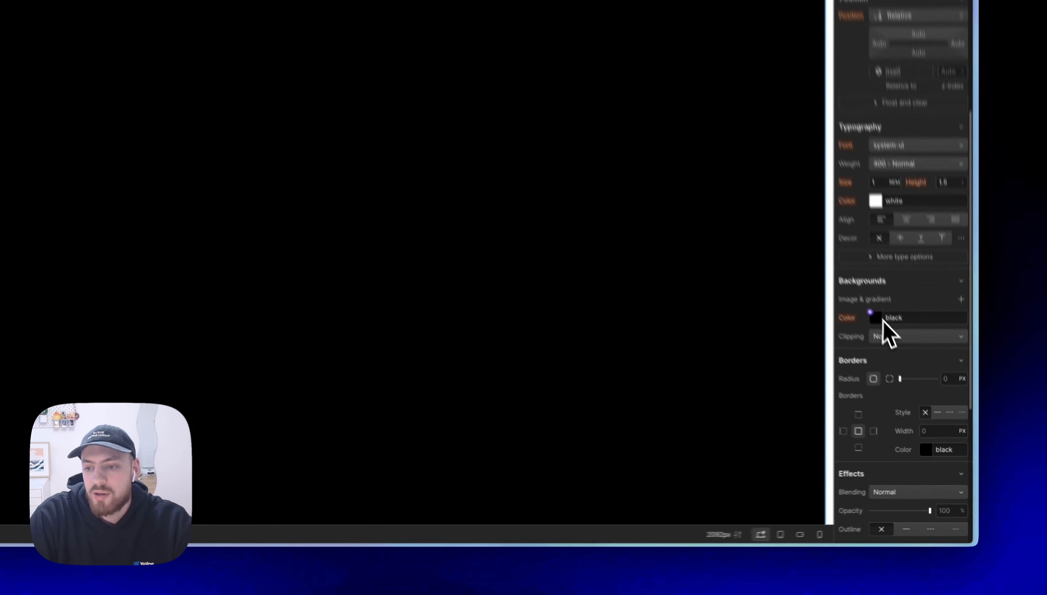
left_click(916, 385)
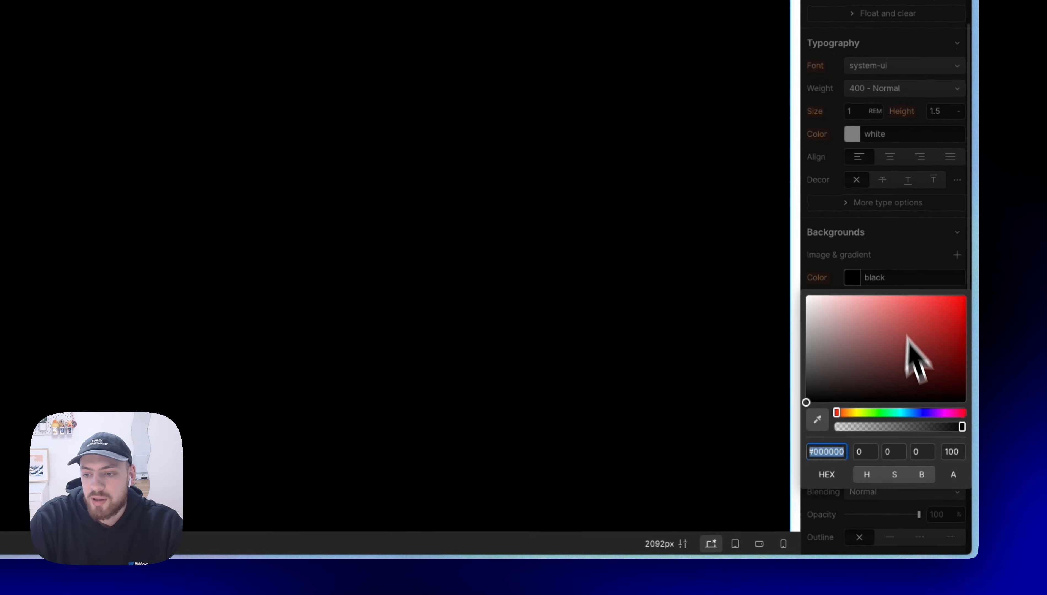
left_click(918, 427)
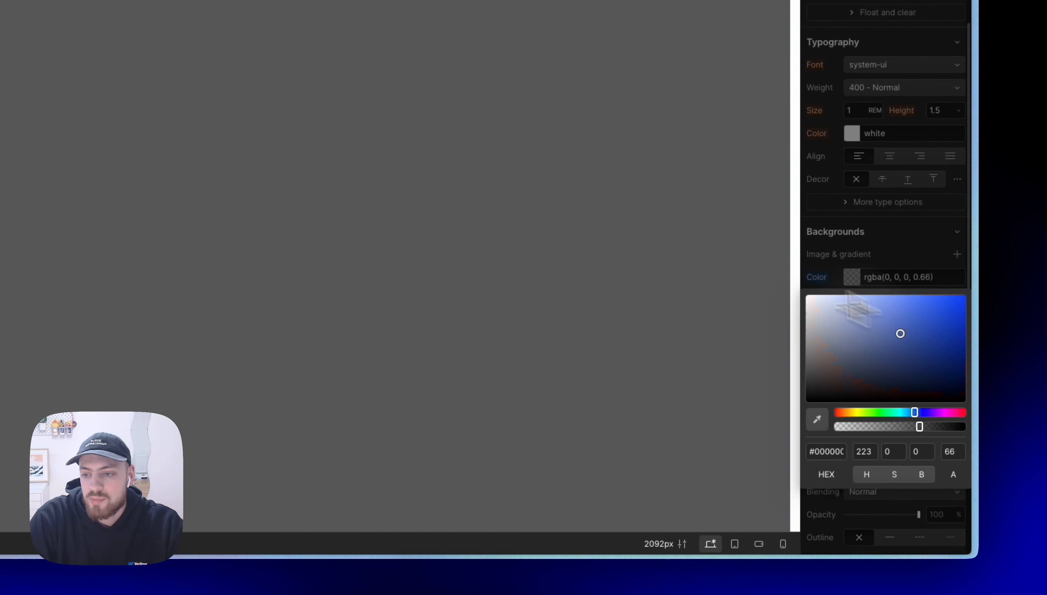
mouse_move(851, 308)
left_mouse_down()
mouse_move(842, 260)
mouse_move(858, 291)
left_mouse_up()
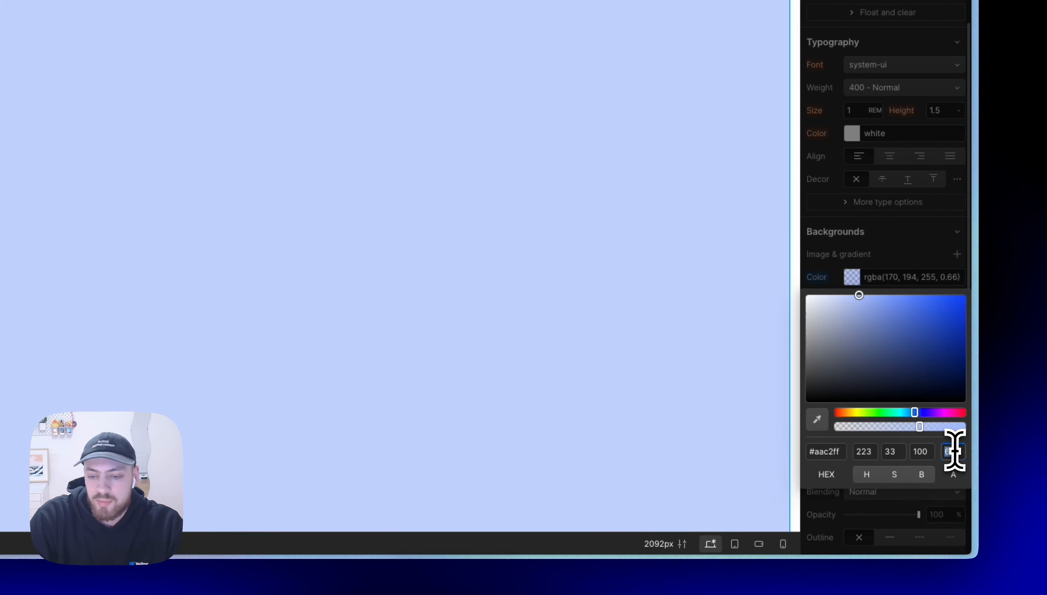
key("Return")
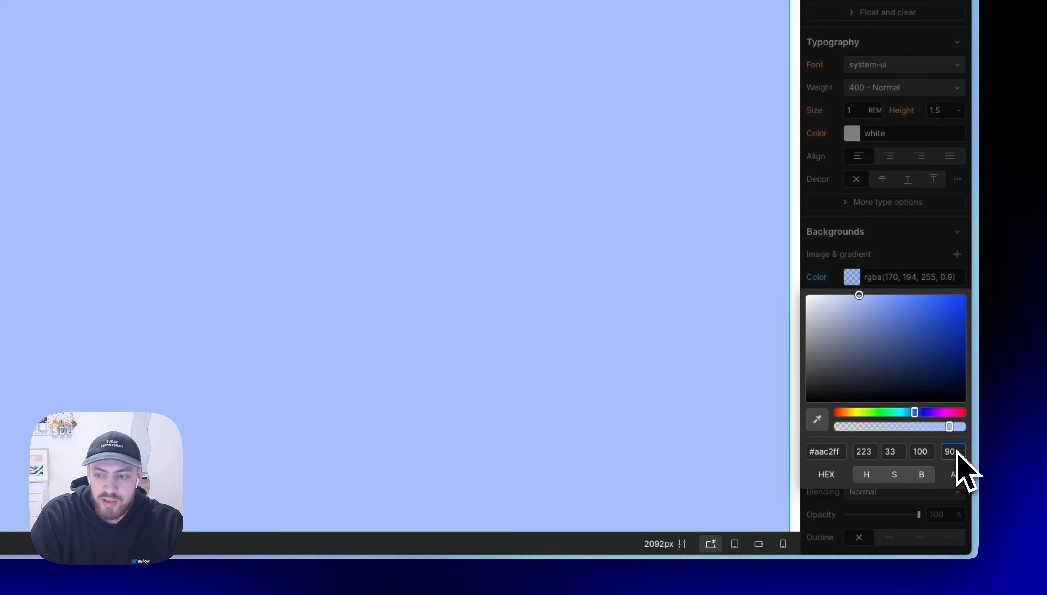
key("shift+Down")
key("shift+Down")
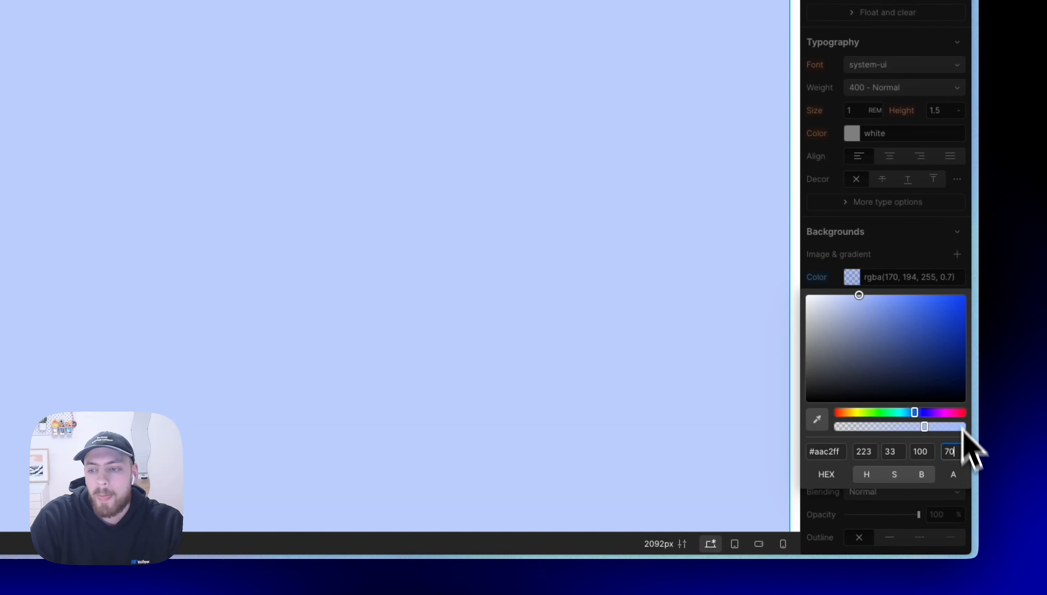
Step: Link the section's background colour to the pink brand colour variable
left_click(852, 277)
left_click(847, 275)
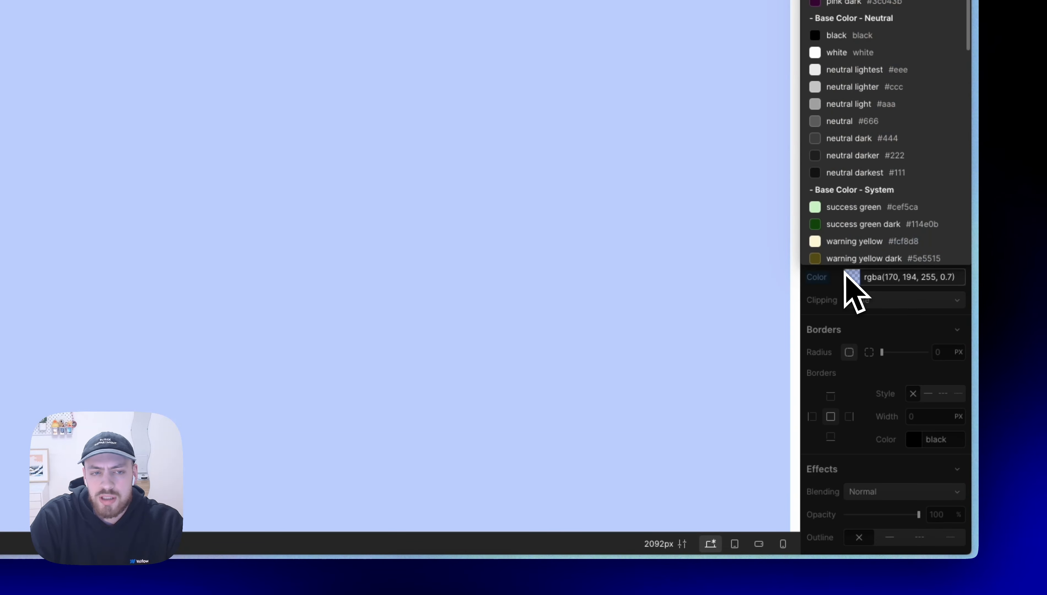
scroll(843, 234, "up", 6)
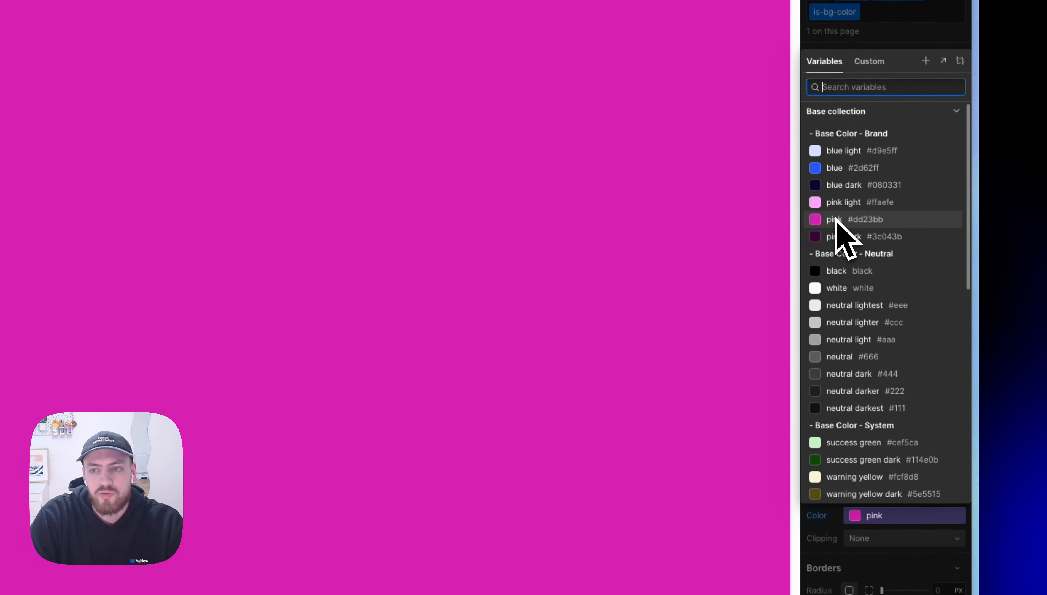
left_click(834, 219)
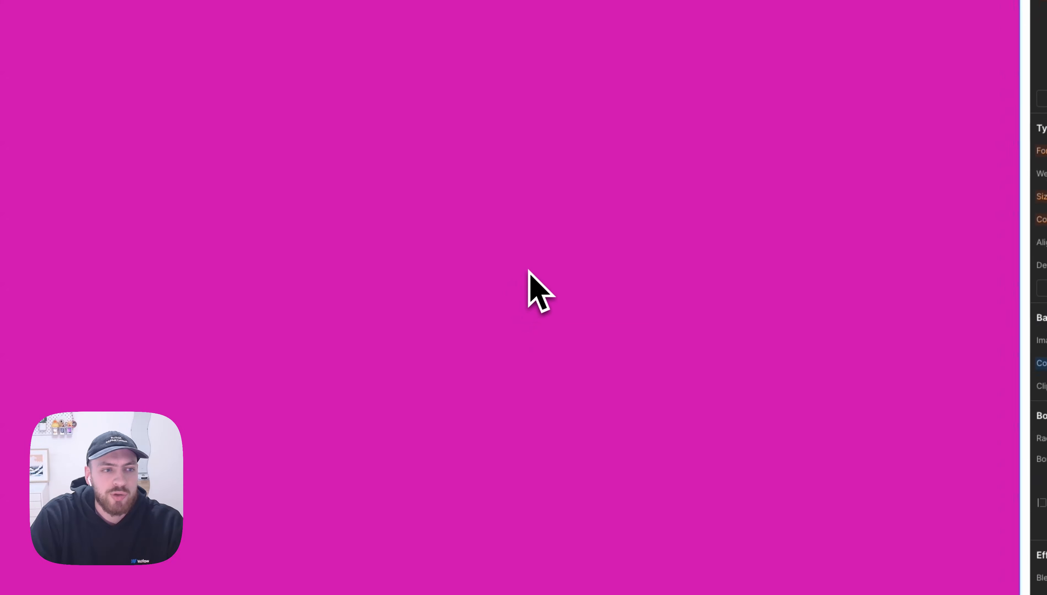
Step: Give the black heading section below the pink one a linear gradient background under the combo class is-bg-grad
scroll(530, 287, "down", 5)
left_click(478, 350)
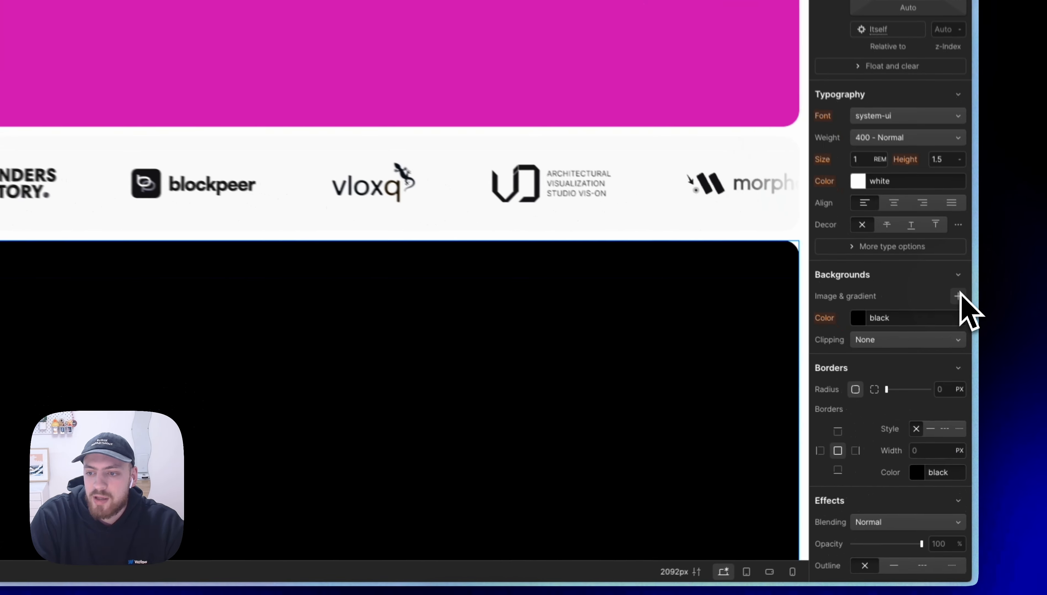
left_click(966, 358)
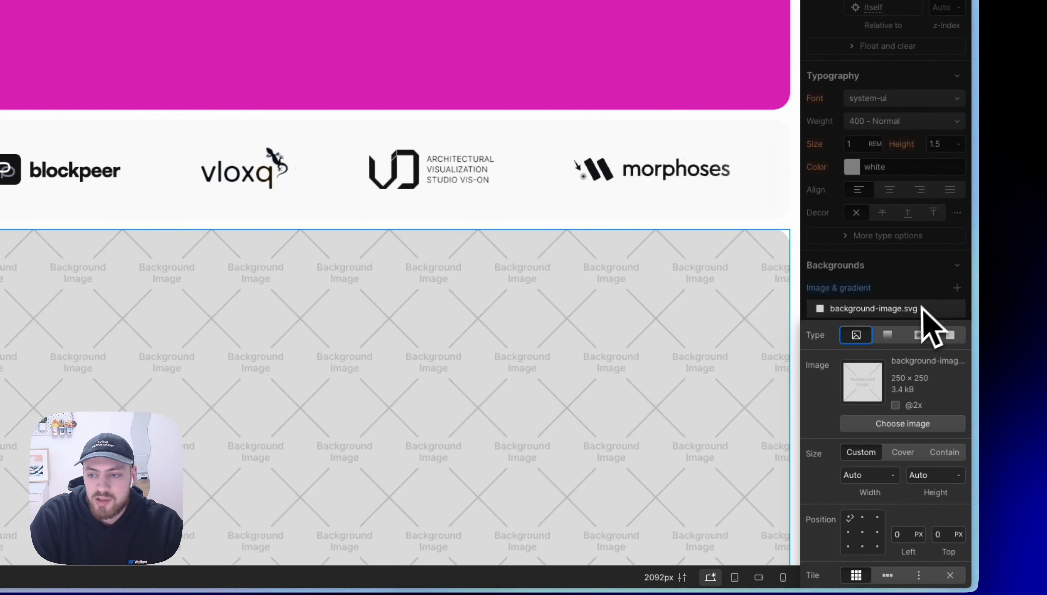
left_click(897, 334)
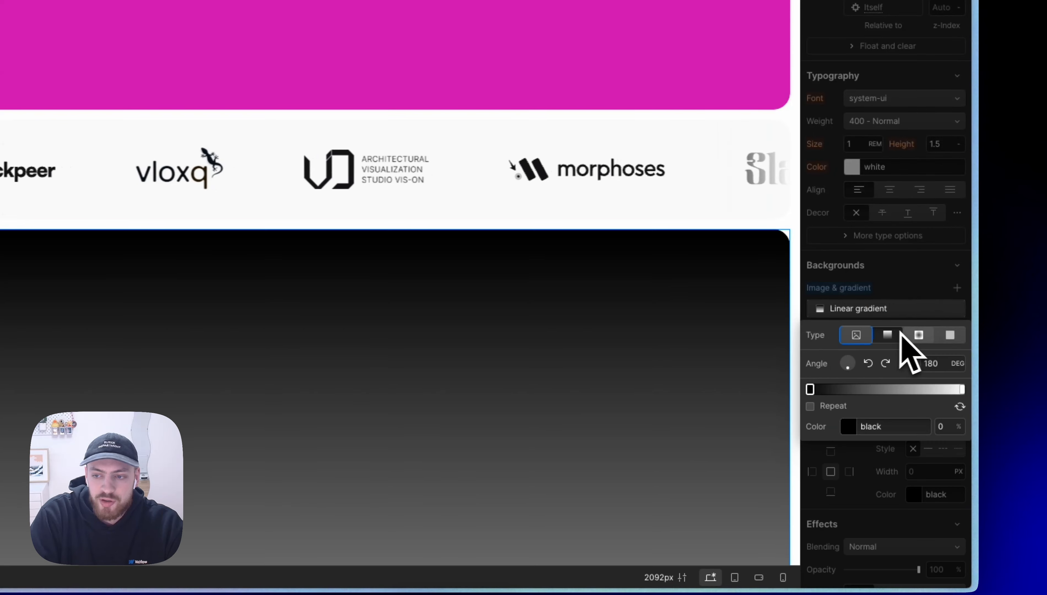
left_click(917, 335)
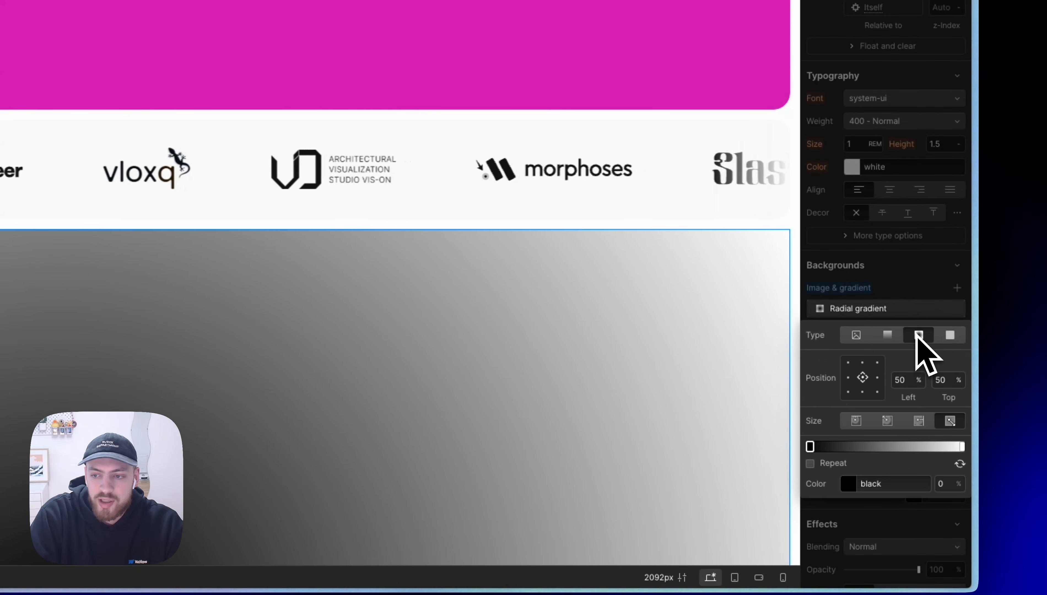
left_click(897, 336)
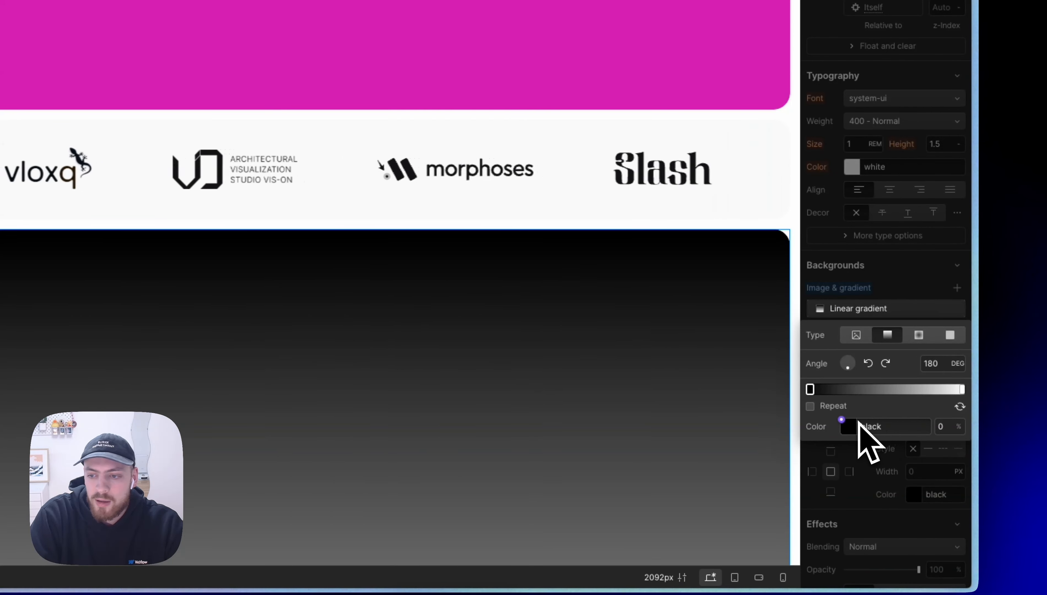
Step: Set the start colour of the linear gradient to the blue #5468ff
left_click(849, 426)
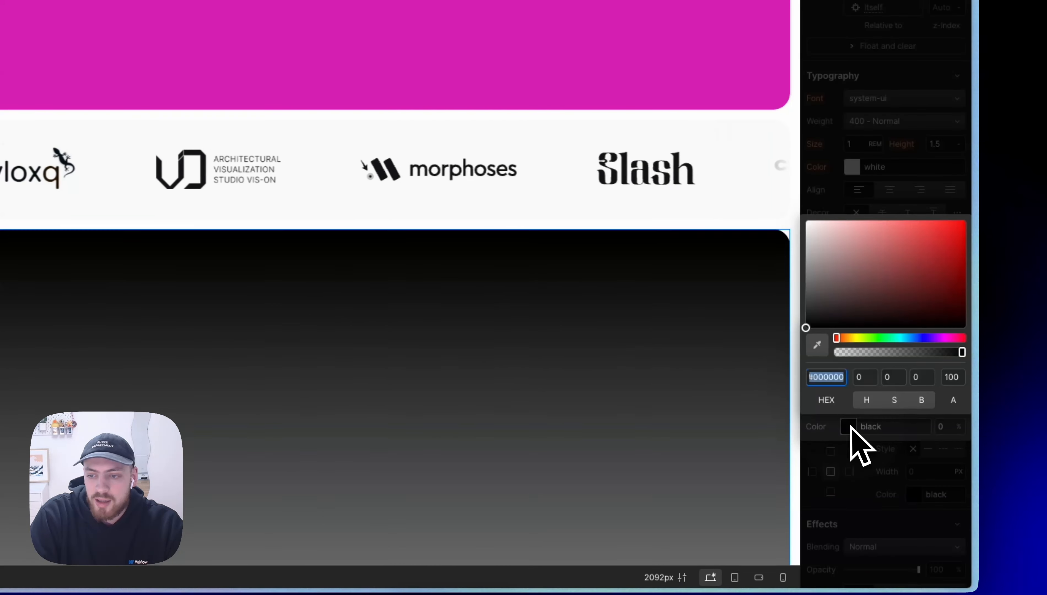
left_click(916, 338)
mouse_move(905, 285)
left_mouse_down()
mouse_move(904, 208)
mouse_move(913, 211)
left_mouse_up()
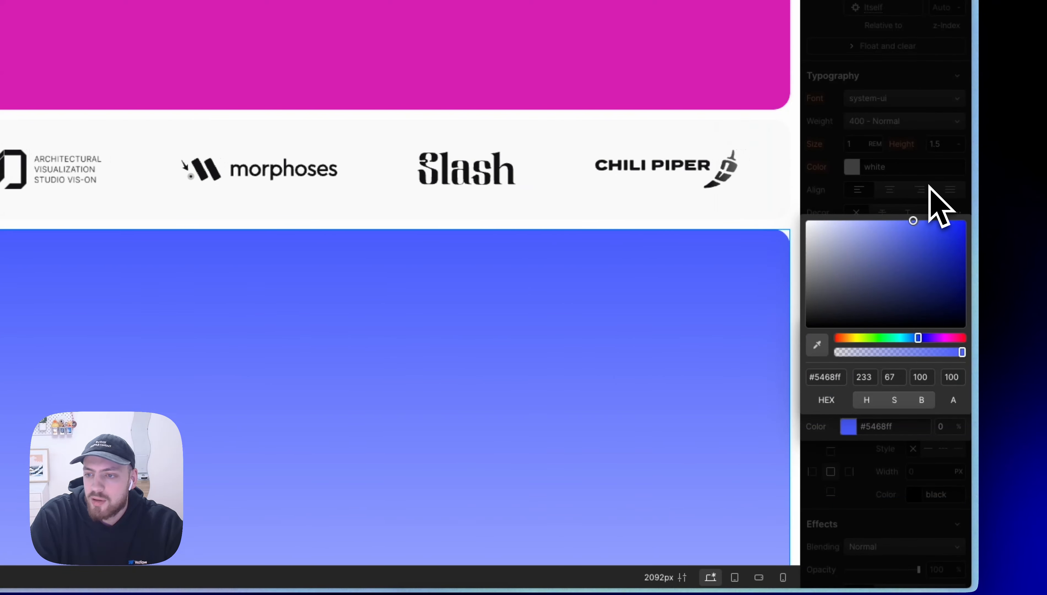
left_click(930, 185)
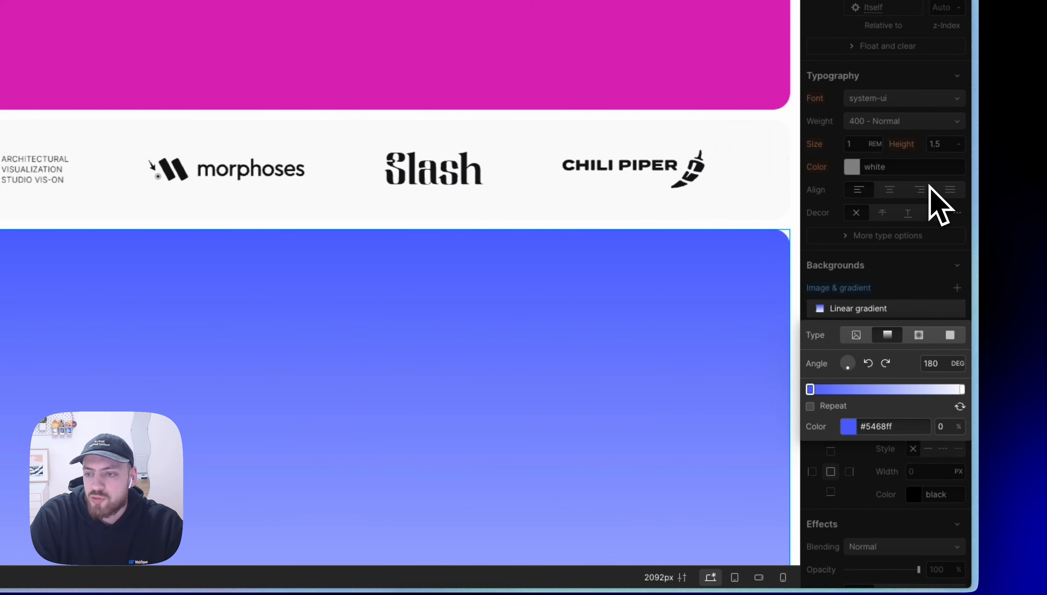
Step: Set the end colour of the linear gradient to the purple #9123ff with 90% opacity
left_click(962, 389)
left_click(855, 428)
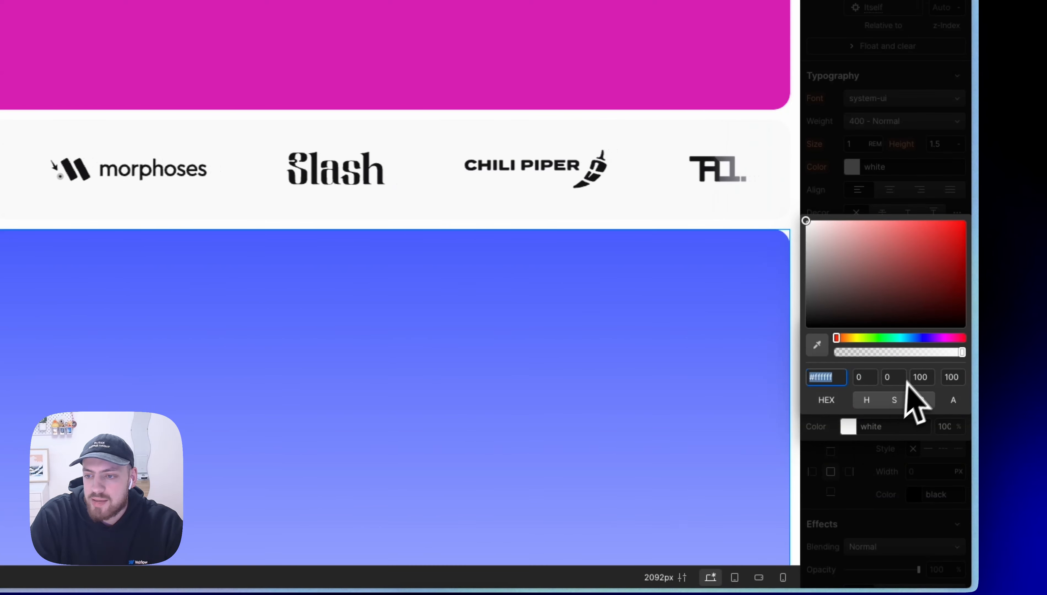
left_click(930, 338)
left_click_drag(924, 258, 943, 187)
scroll(318, 176, "down", 4)
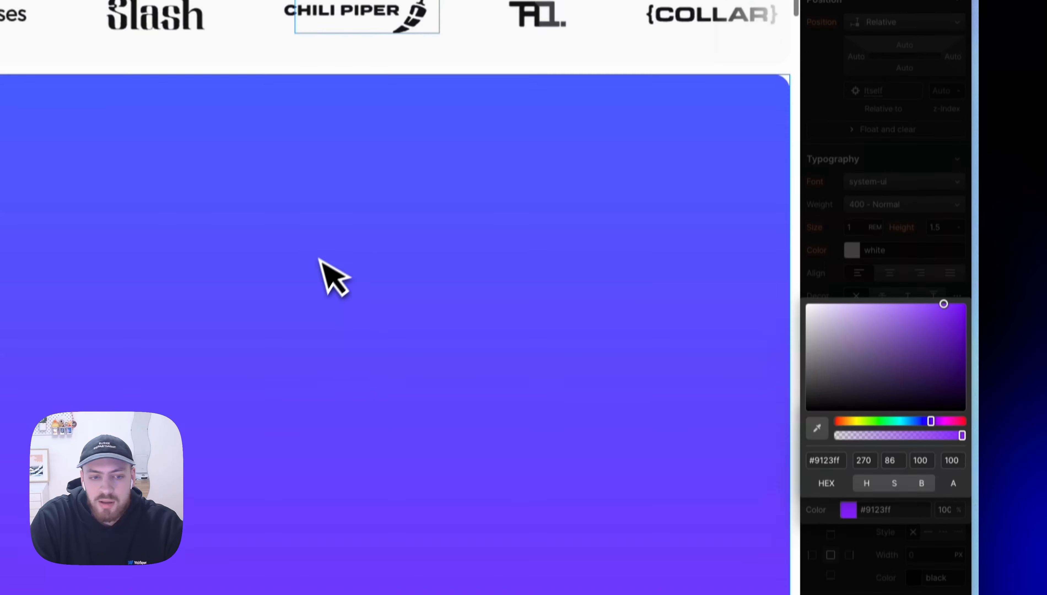
scroll(318, 258, "down", 10)
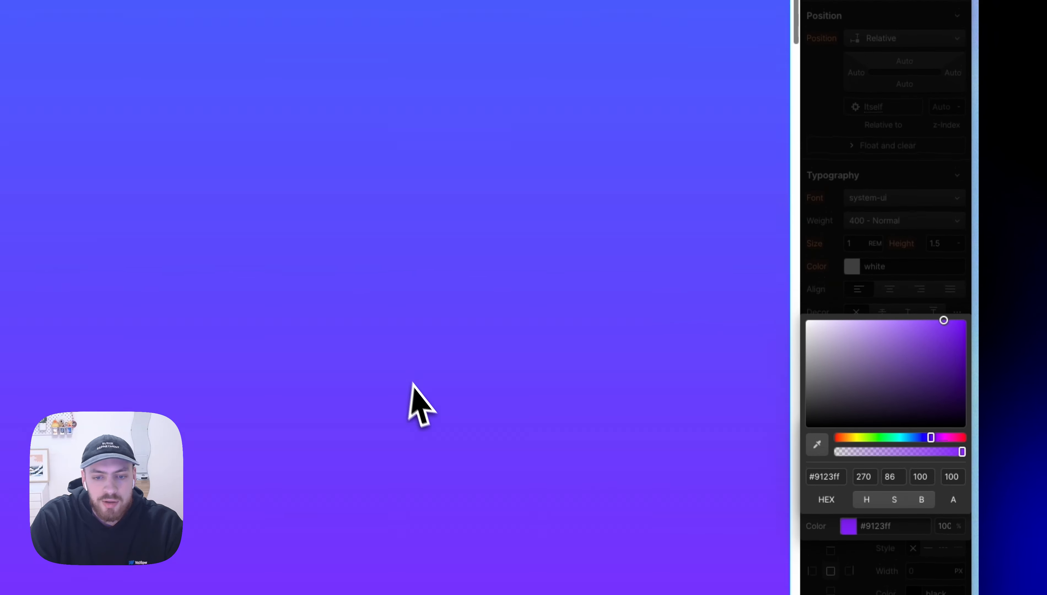
scroll(420, 392, "up", 3)
scroll(569, 204, "up", 3)
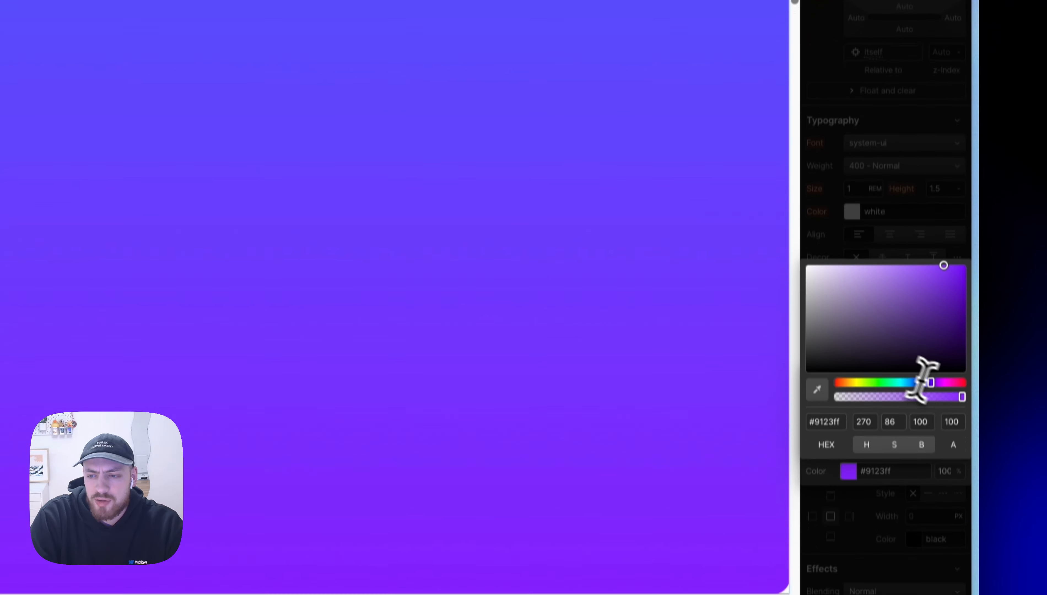
left_click(951, 478)
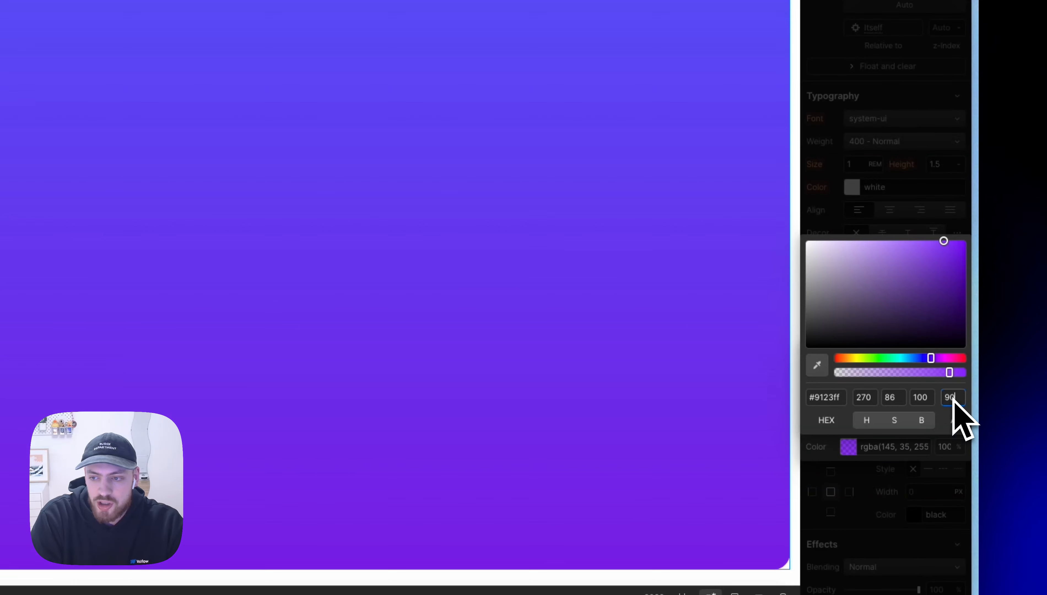
left_click(912, 204)
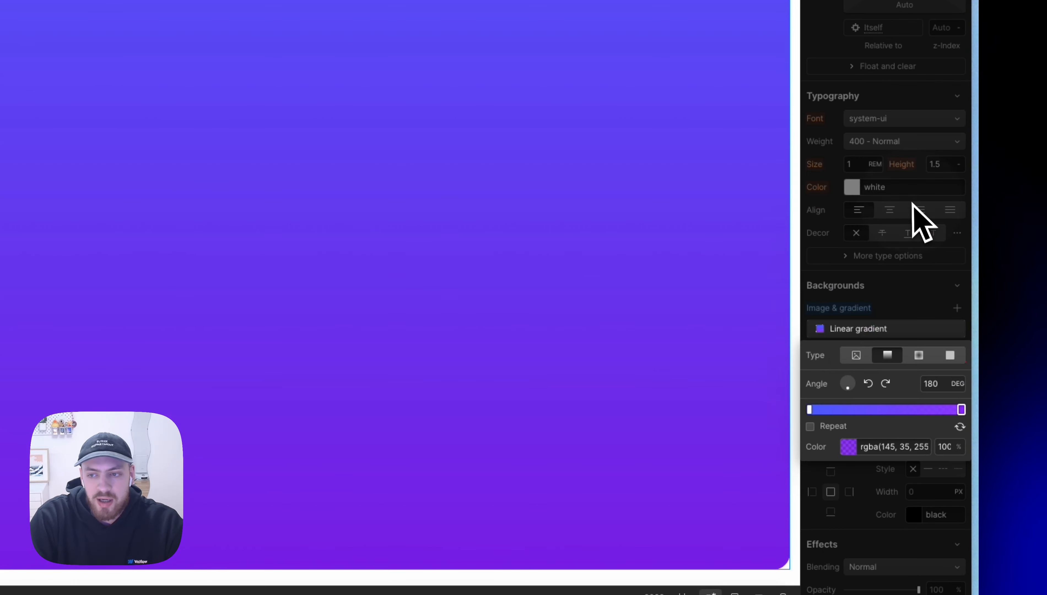
left_click(913, 214)
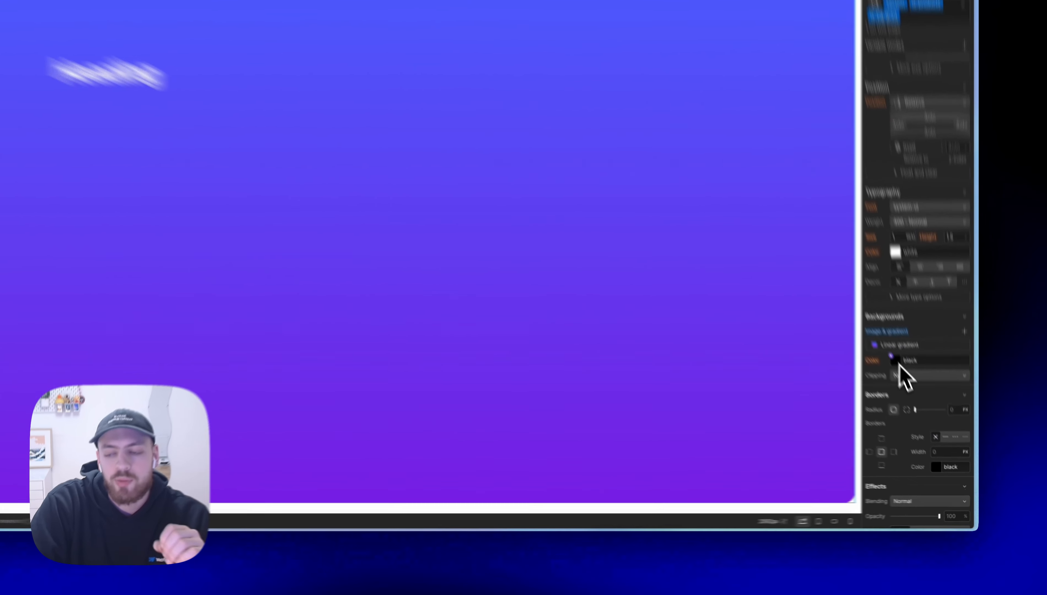
Step: Try a transparent and a #d87474 background colour behind the gradient, and undo both changes
left_click(915, 397)
left_click_drag(881, 431, 747, 432)
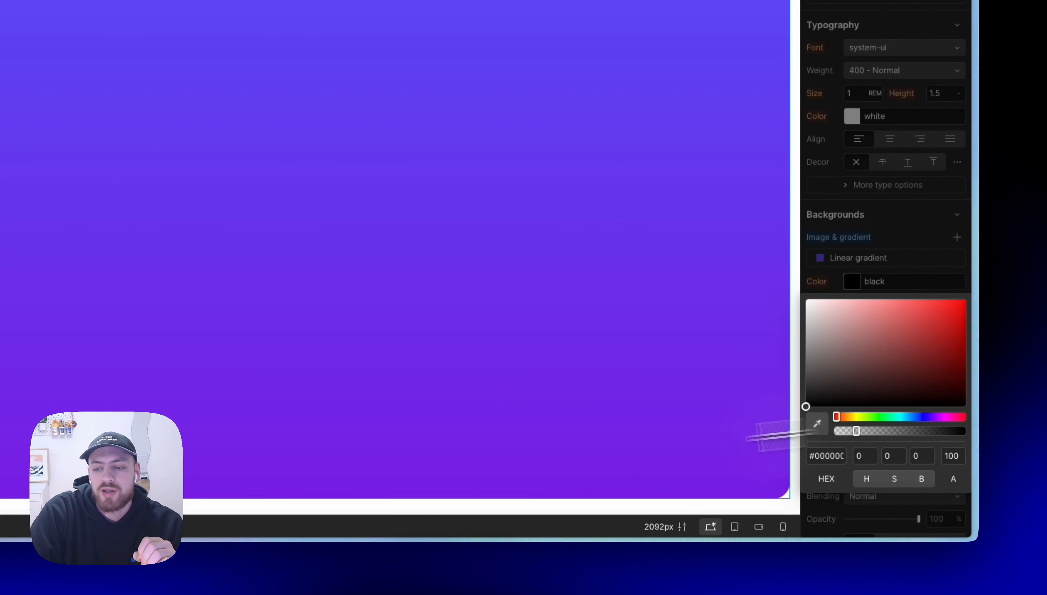
left_click(879, 314)
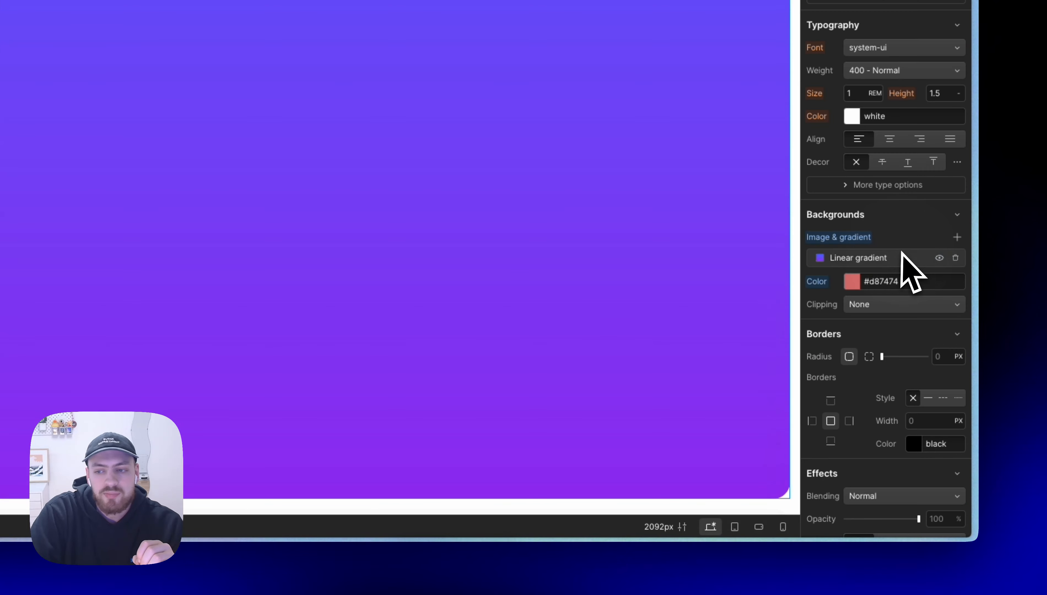
key("ctrl+z")
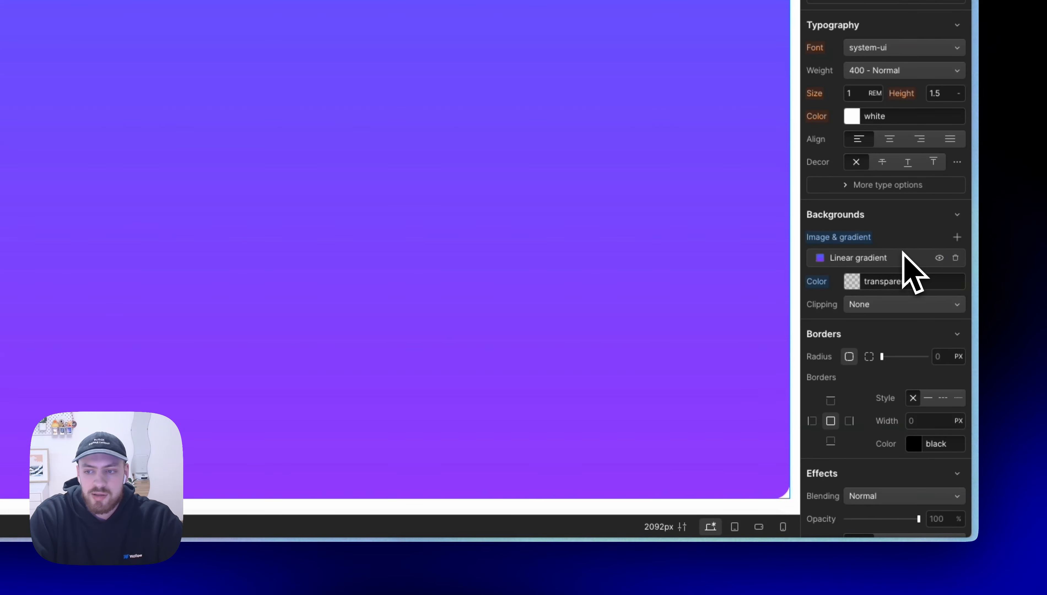
key("ctrl+z")
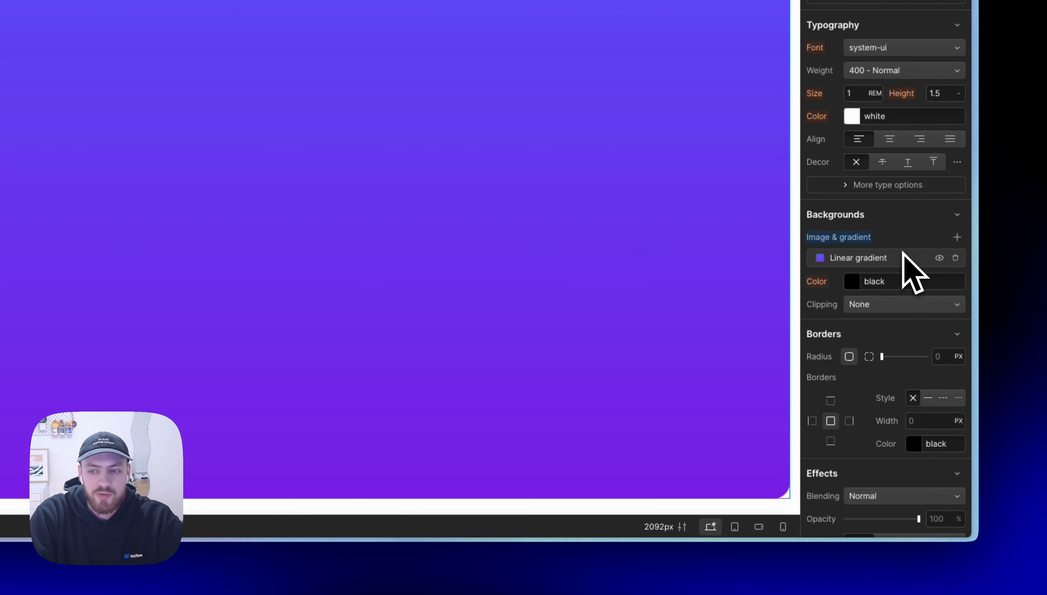
Step: Set the linear gradient's start colour to the success green dark variable and its end colour to the success green variable
left_click(840, 259)
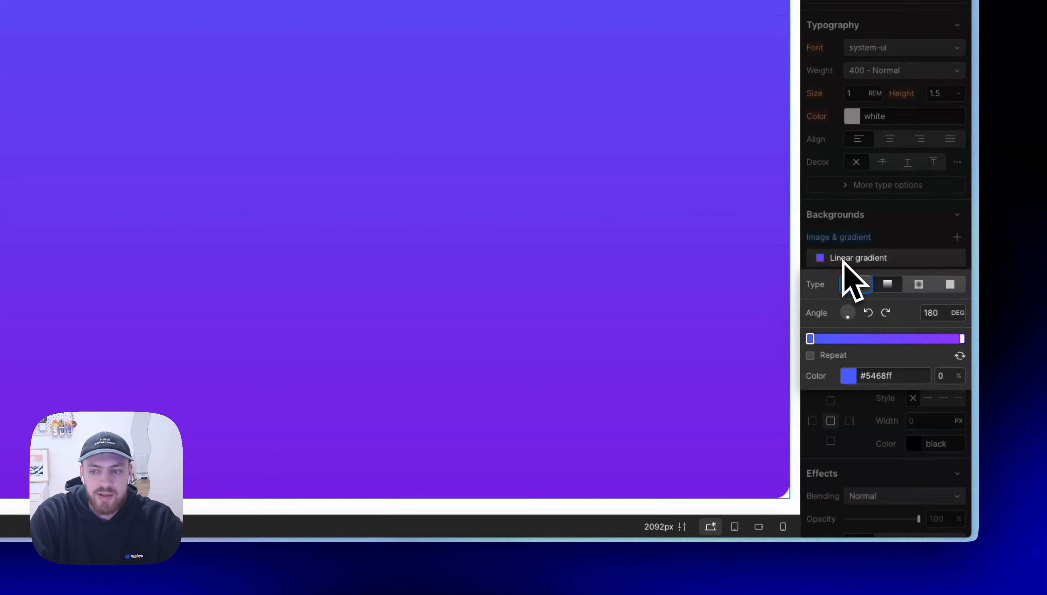
left_click(842, 371)
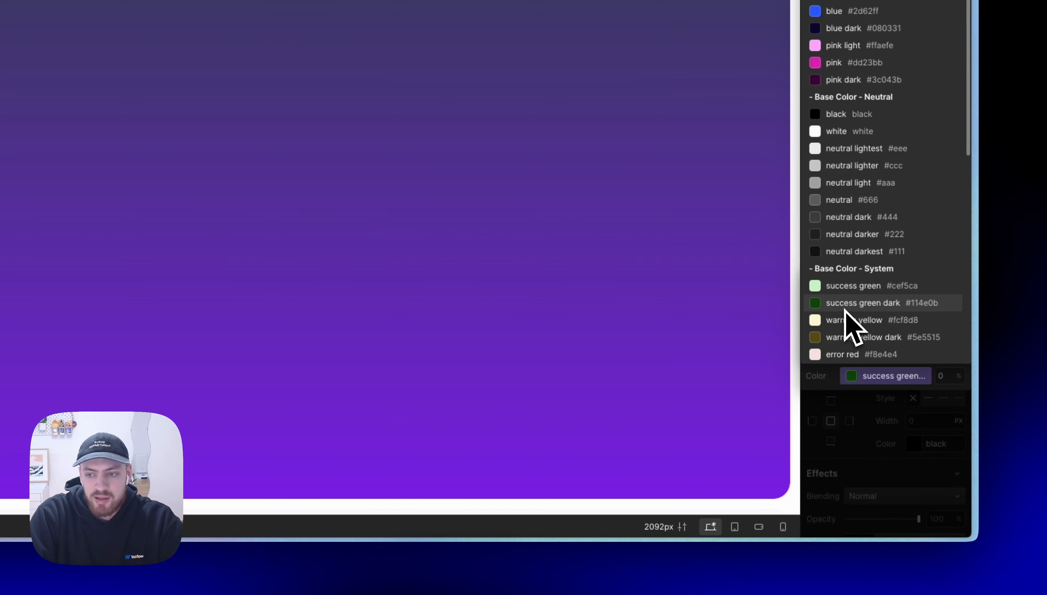
left_click(845, 306)
left_click(961, 338)
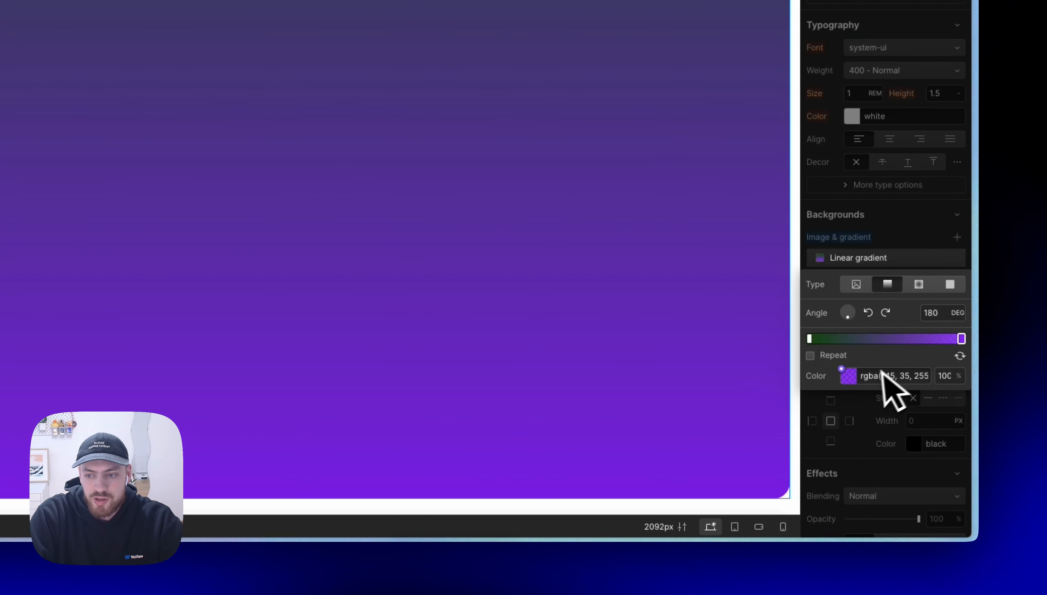
left_click(847, 372)
scroll(847, 353, "down", 1)
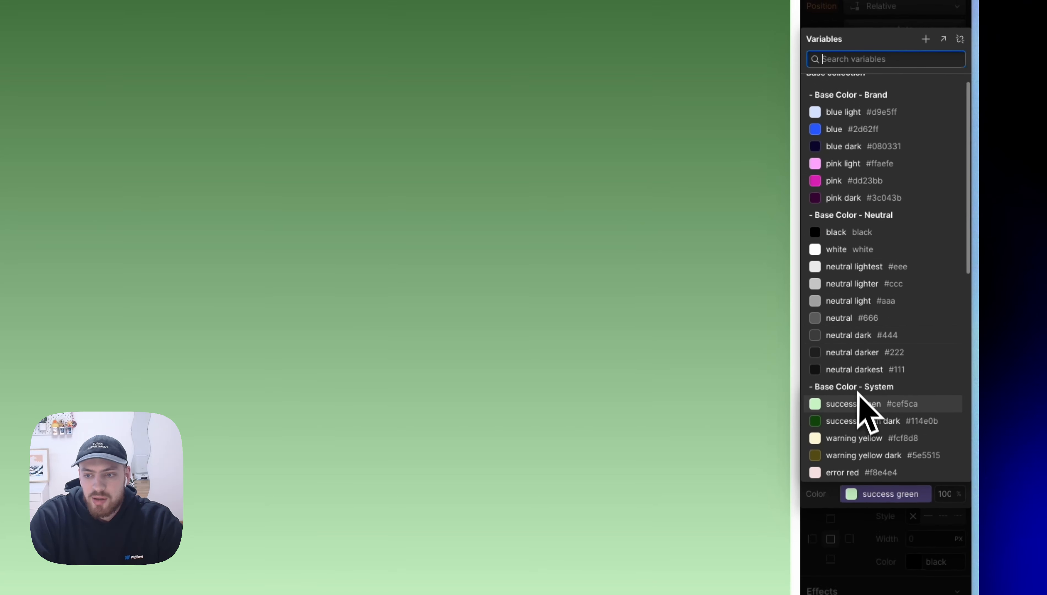
left_click(862, 403)
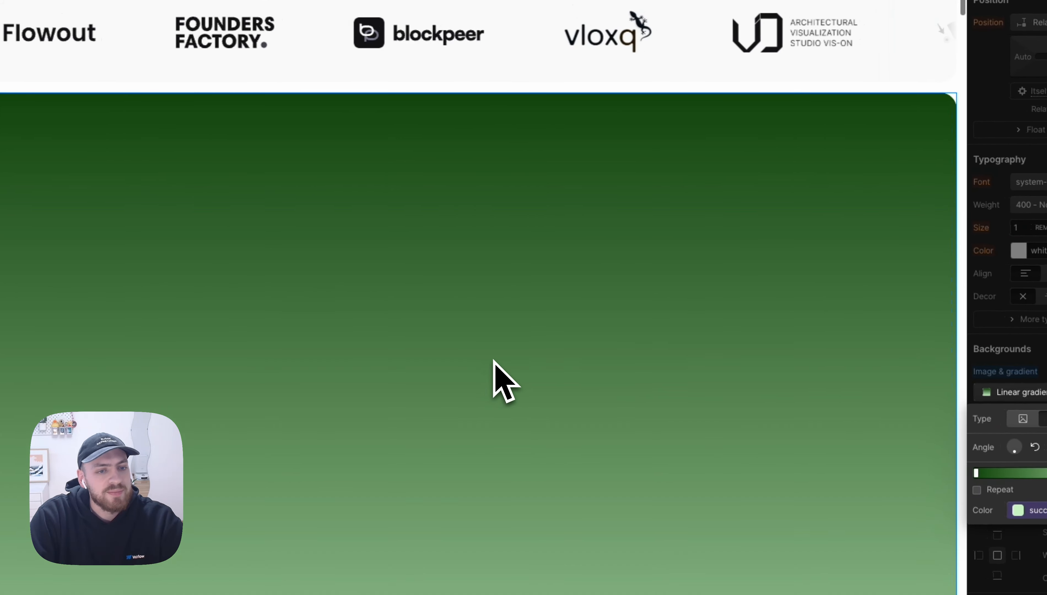
Step: Add the combo class is-bg-img to the next black heading section below the gradient one
scroll(494, 374, "down", 10)
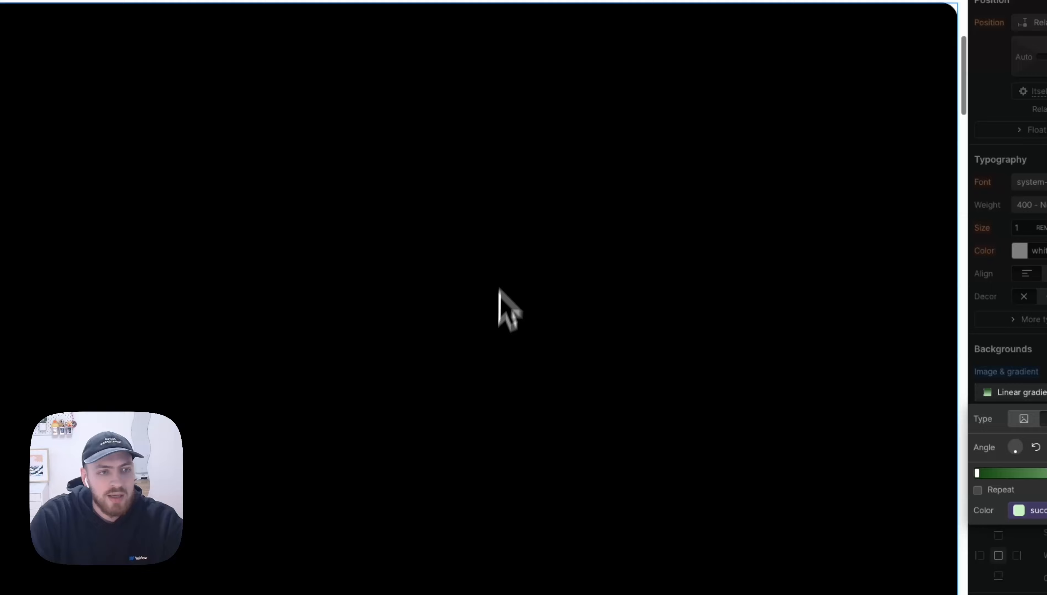
left_click(501, 230)
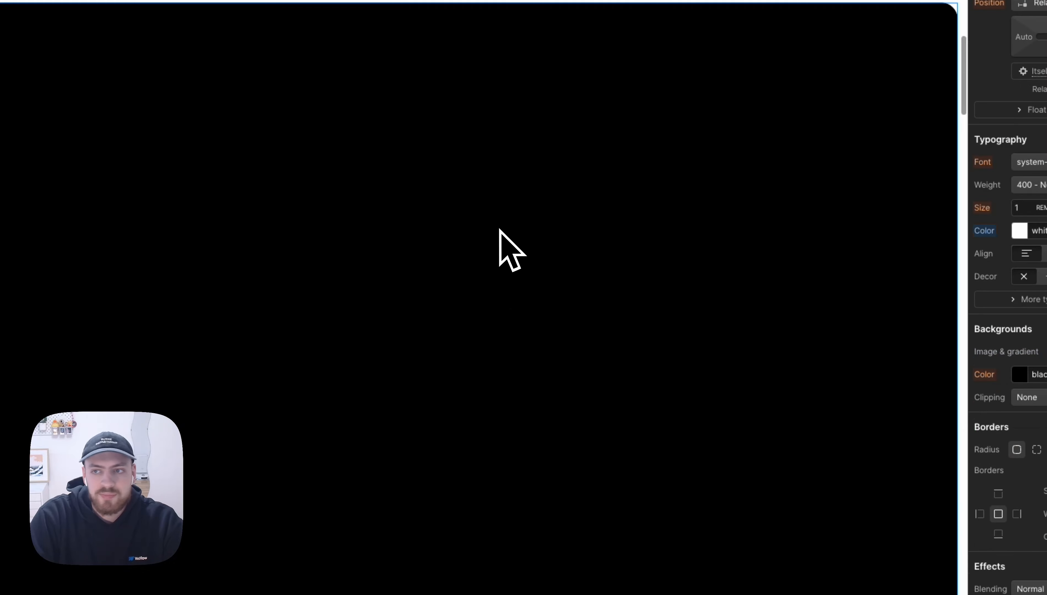
key("super+Return")
type("is-bg-image")
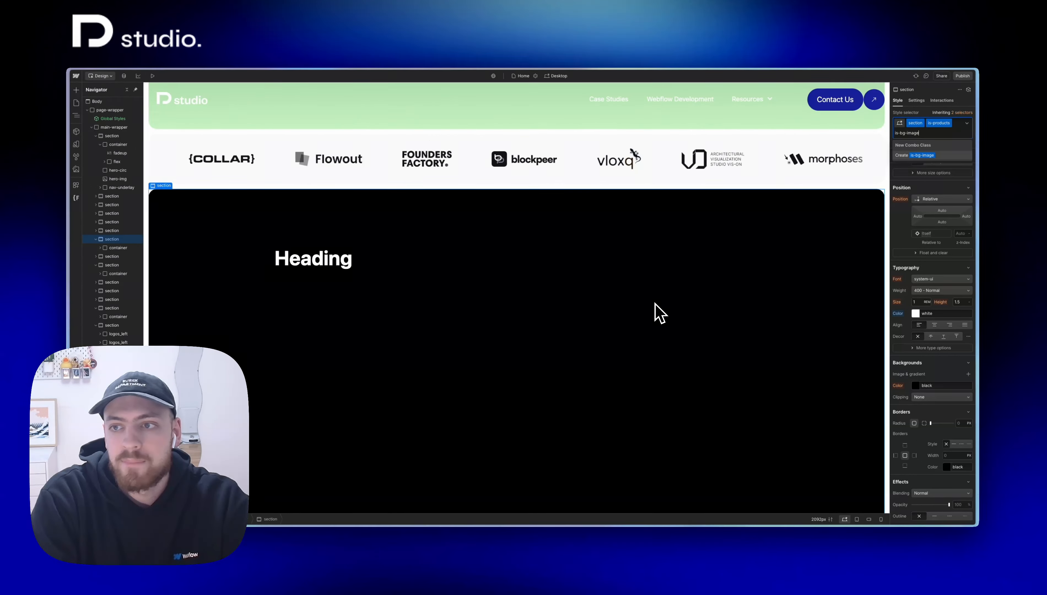
key("Return")
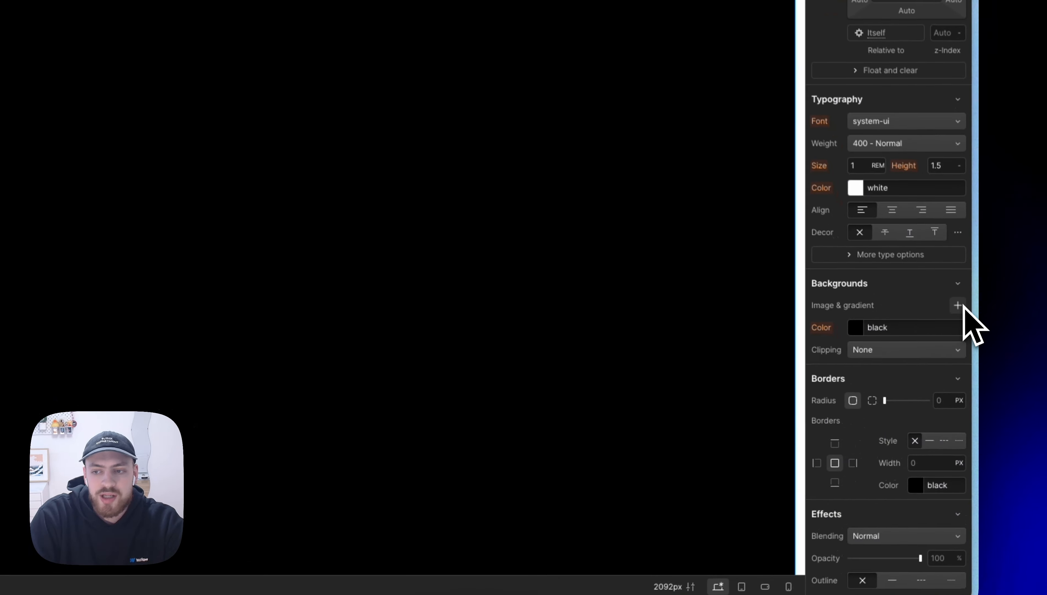
Step: Give the section the background image Starter+Project+blur.png, with its size set to Cover and tiling turned off
left_click(968, 374)
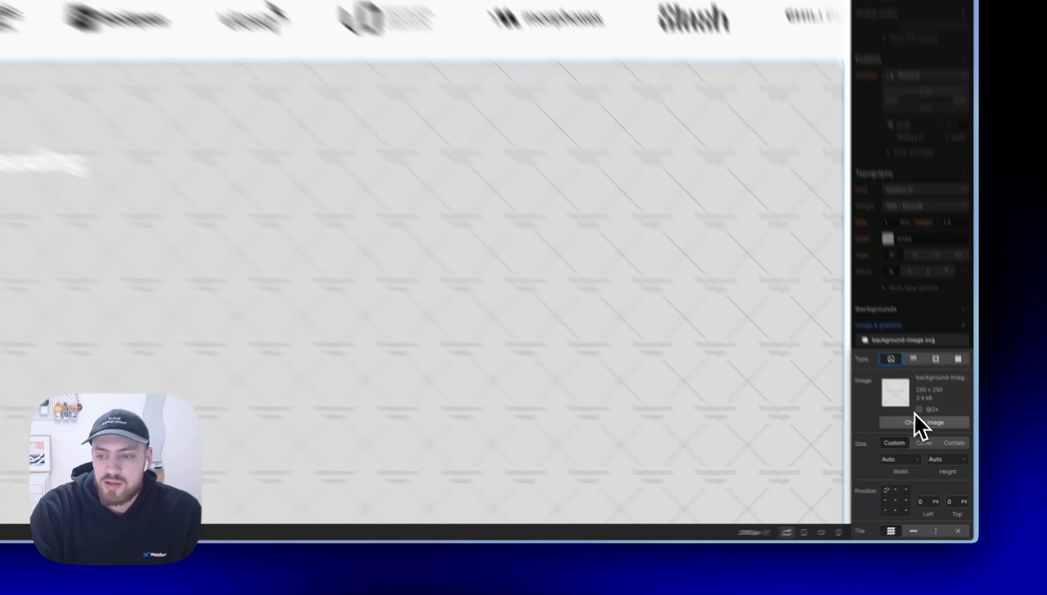
left_click(935, 441)
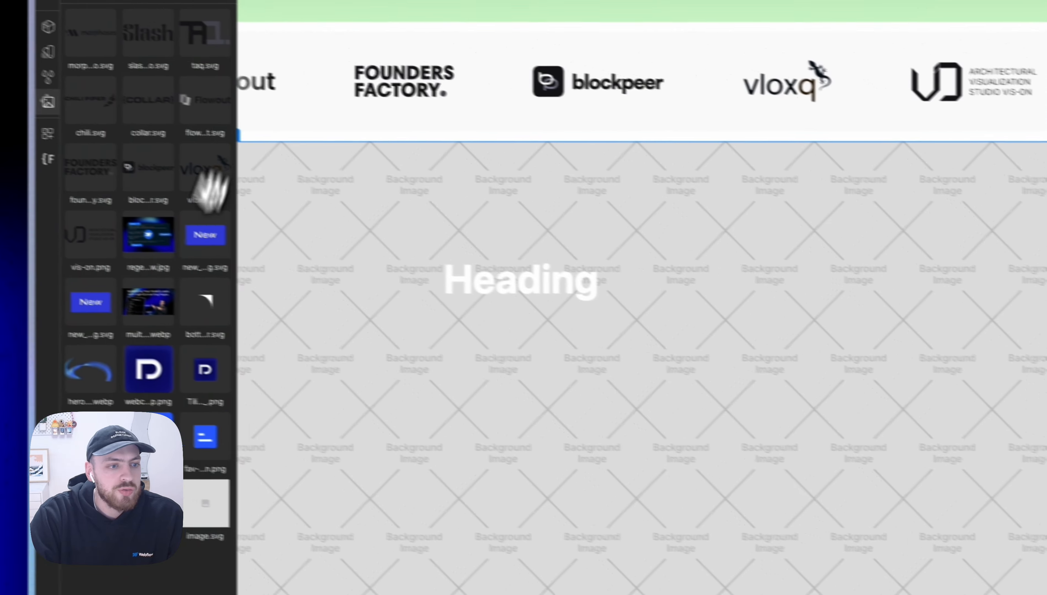
left_click(94, 438)
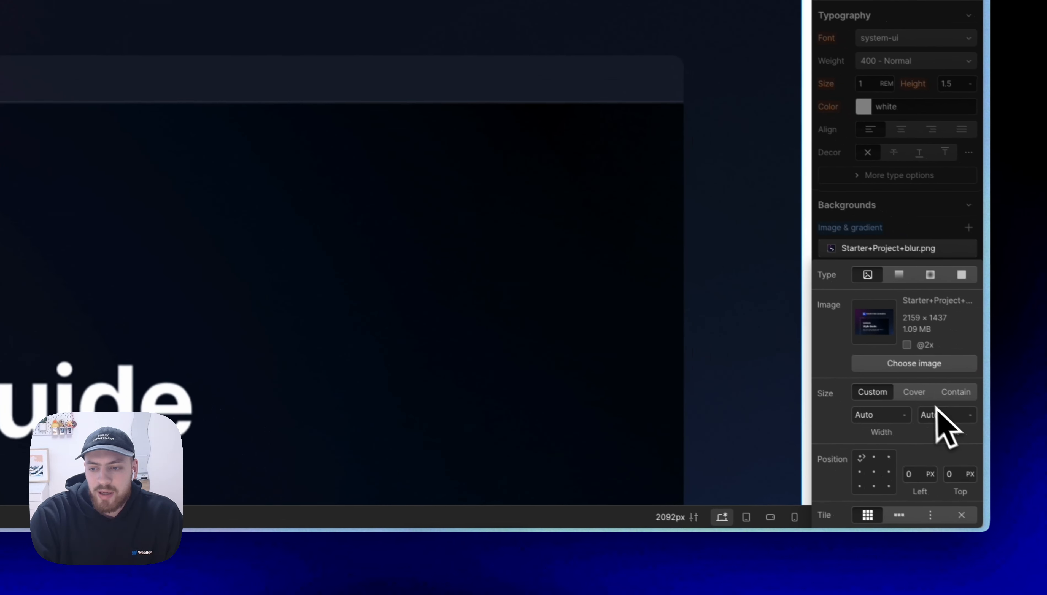
left_click(913, 392)
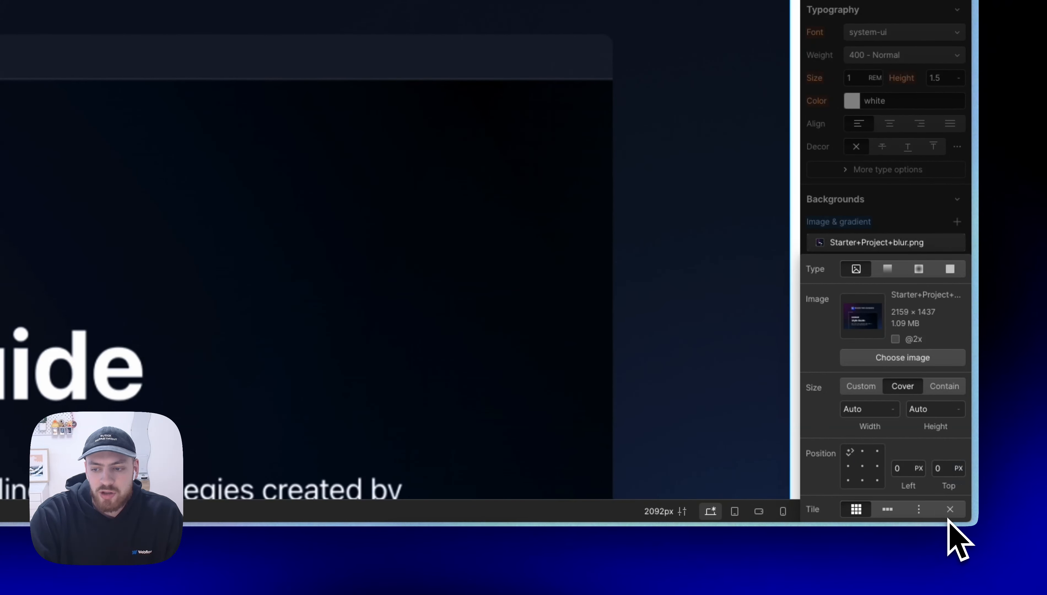
left_click(949, 510)
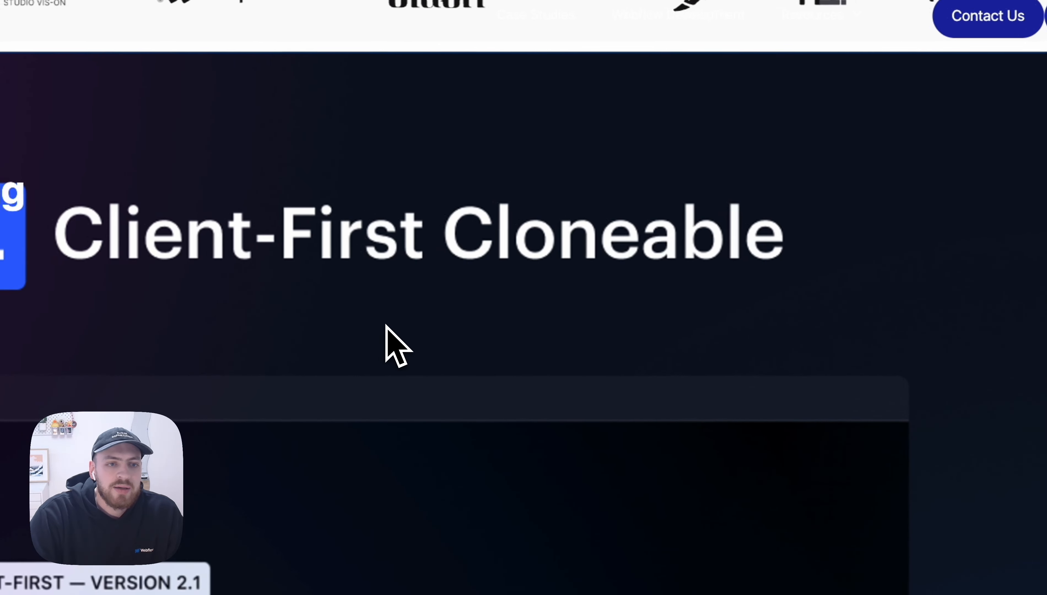
Step: Insert a Background Video element into the next black heading section below the image one
scroll(387, 326, "down", 5)
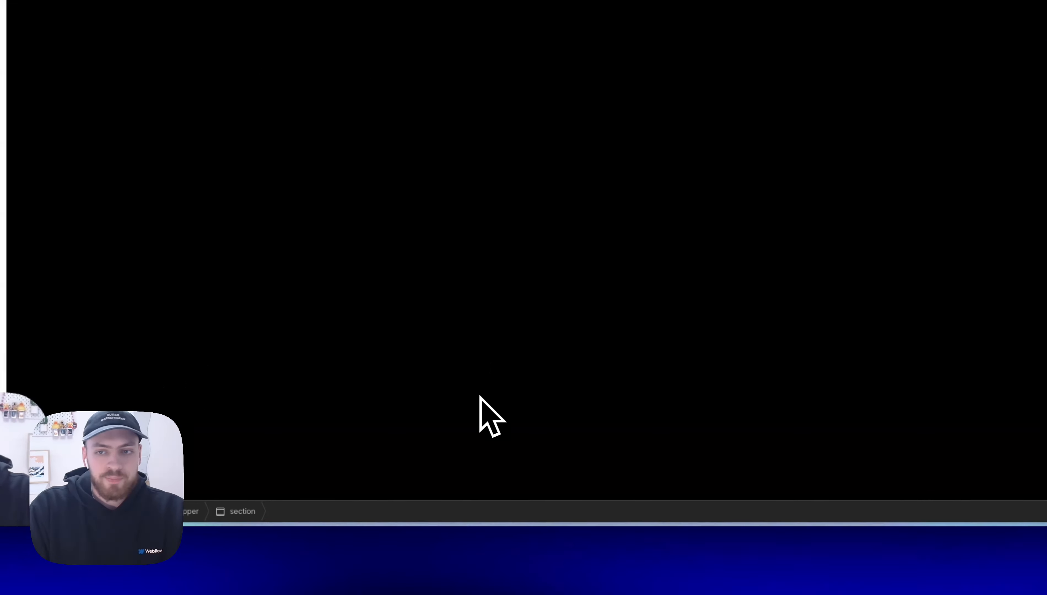
key("super+e")
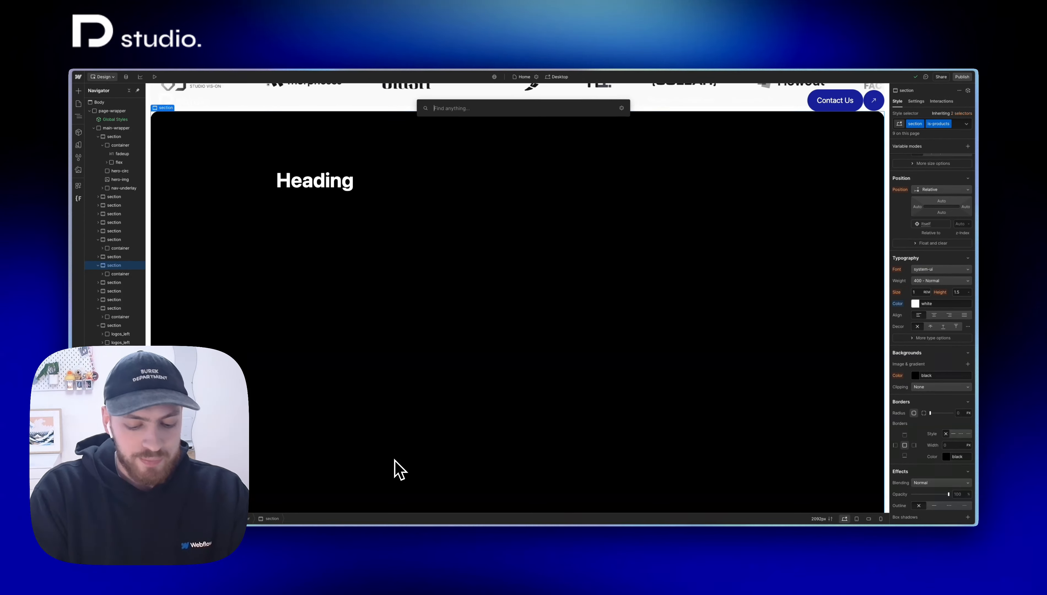
type("vid")
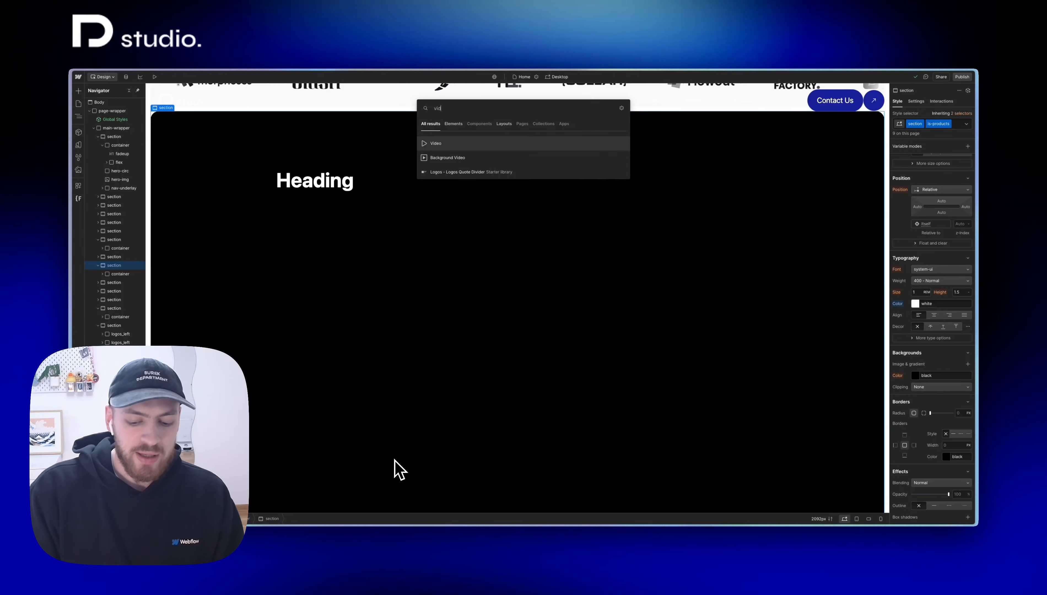
key("Down")
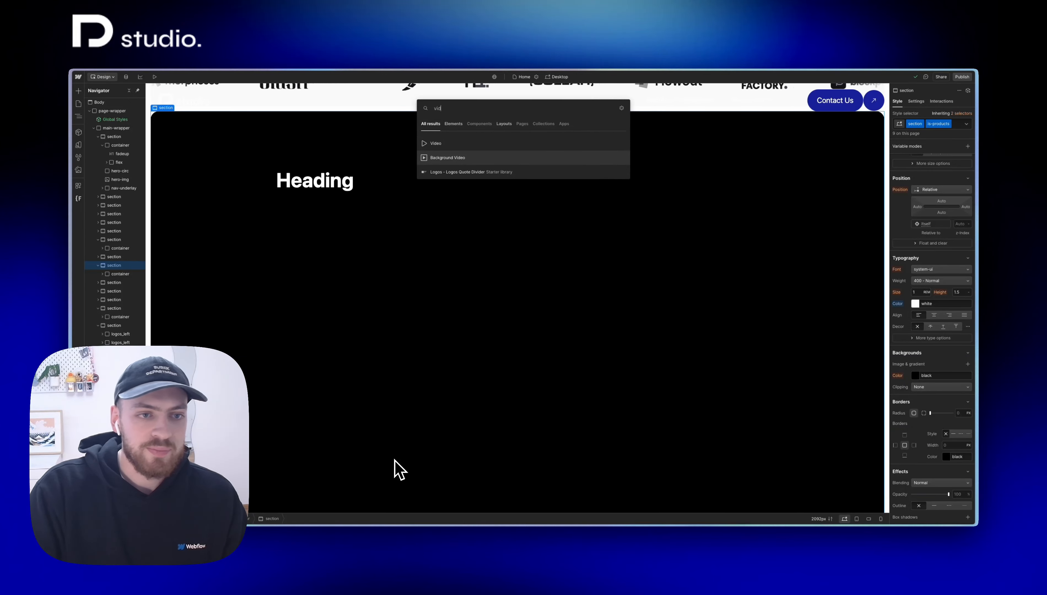
key("Return")
Step: Apply the existing class bg-video to the new background video element
key("super+Return")
type("bg-")
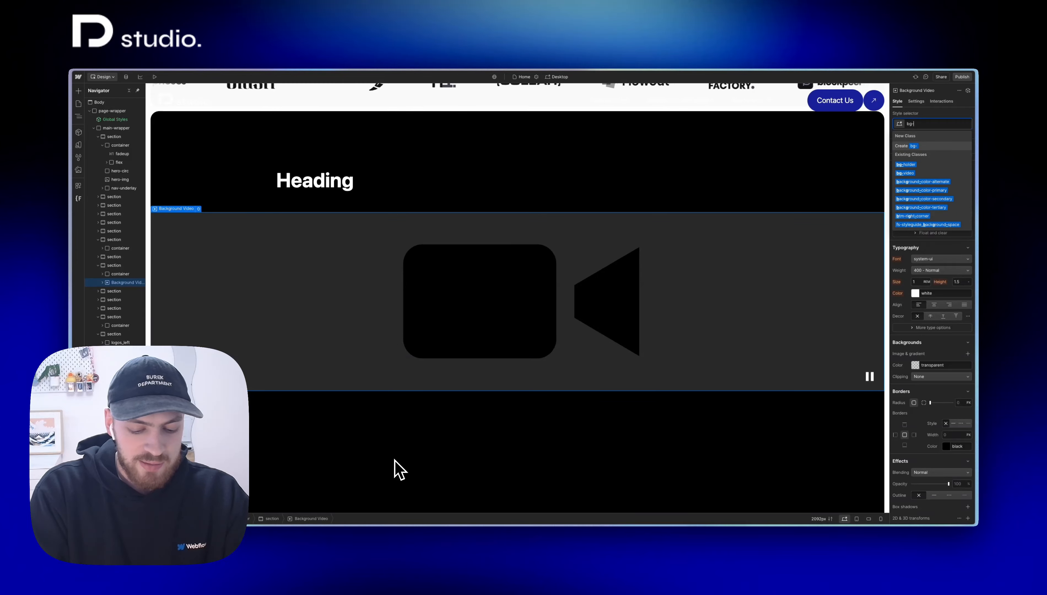
type("video")
key("Return")
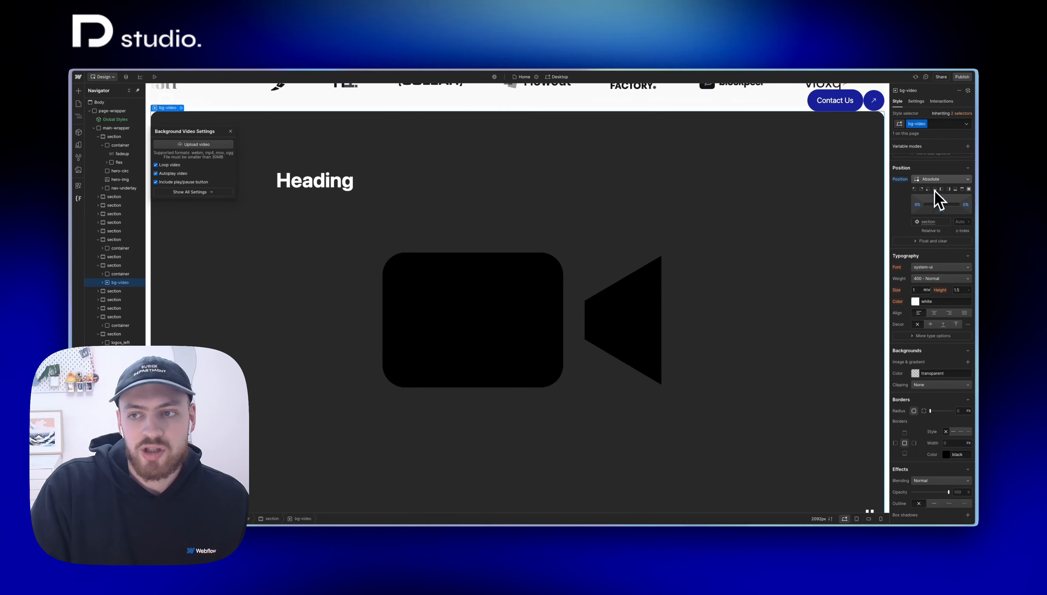
Step: Upload The Golden Rule of Client Relationships.mp4 from the reels folder as the background video
scroll(935, 200, "up", 3)
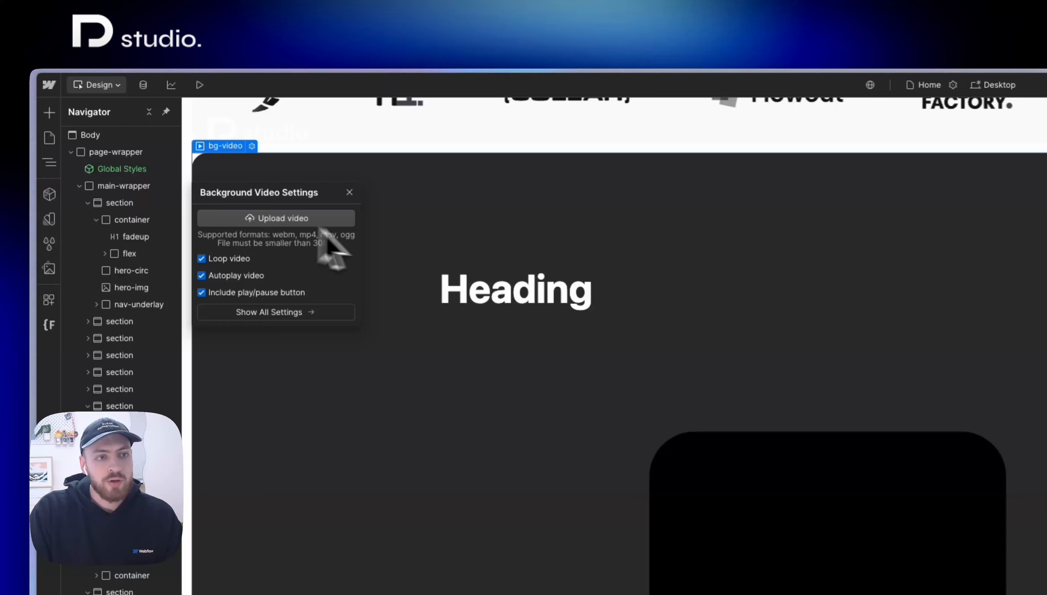
left_click(210, 145)
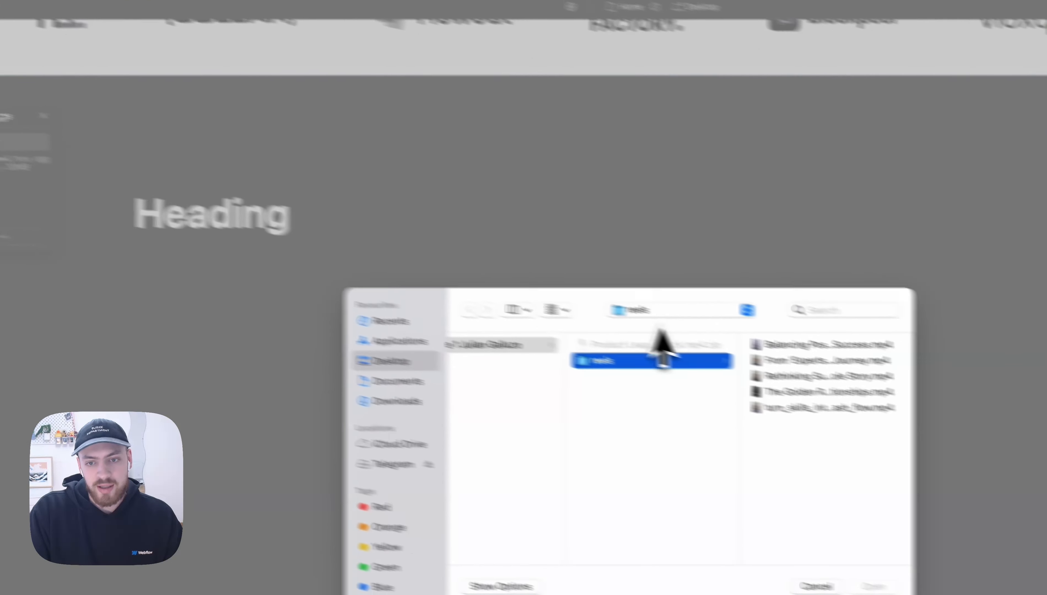
left_click(781, 392)
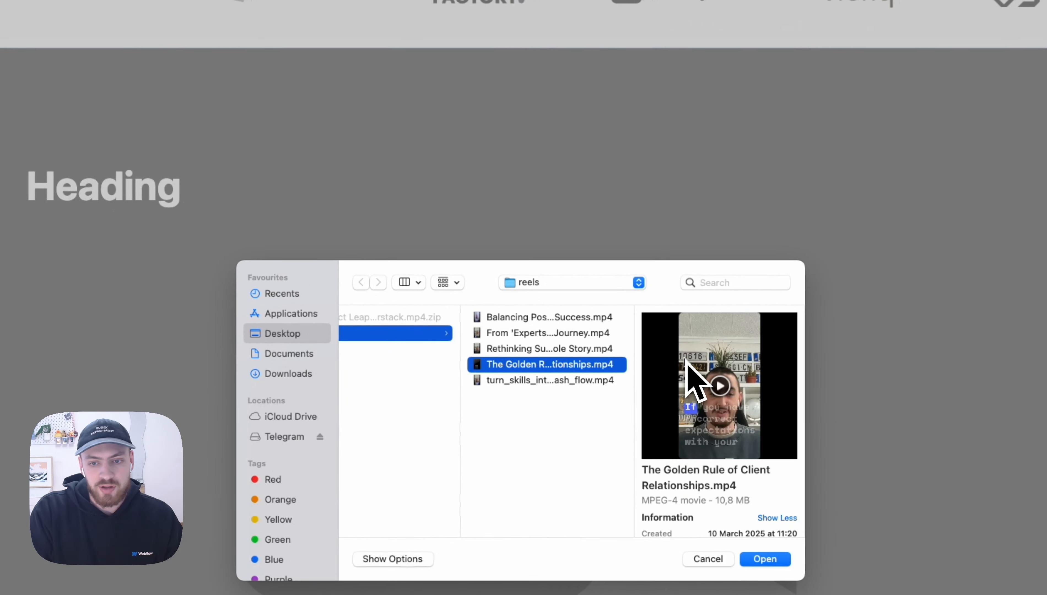
key("Return")
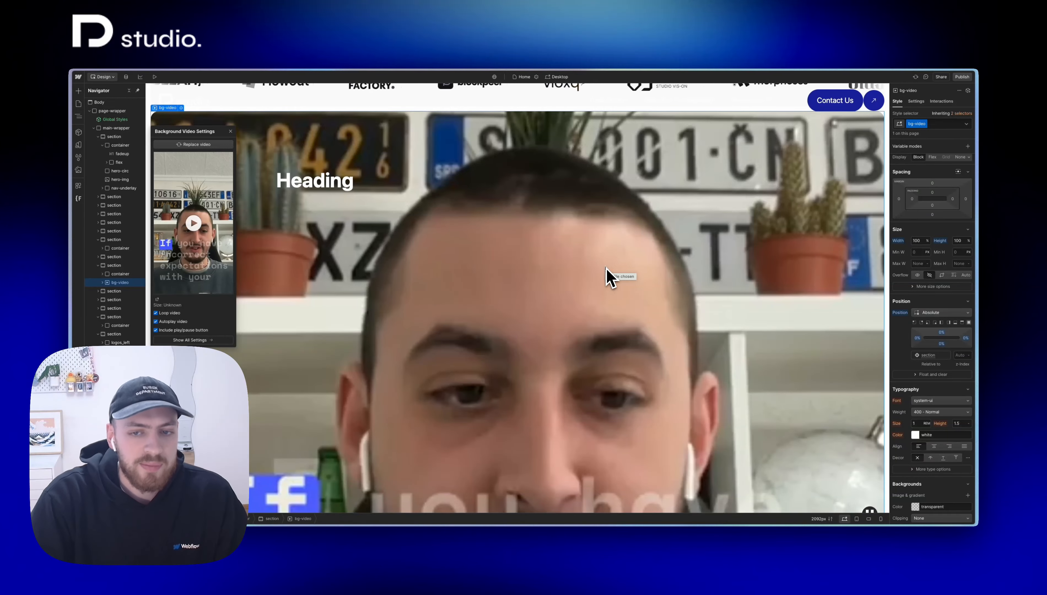
Step: Preview the page with the video background, and turn off the background video's play/pause button
scroll(606, 268, "down", 2)
left_click(606, 269)
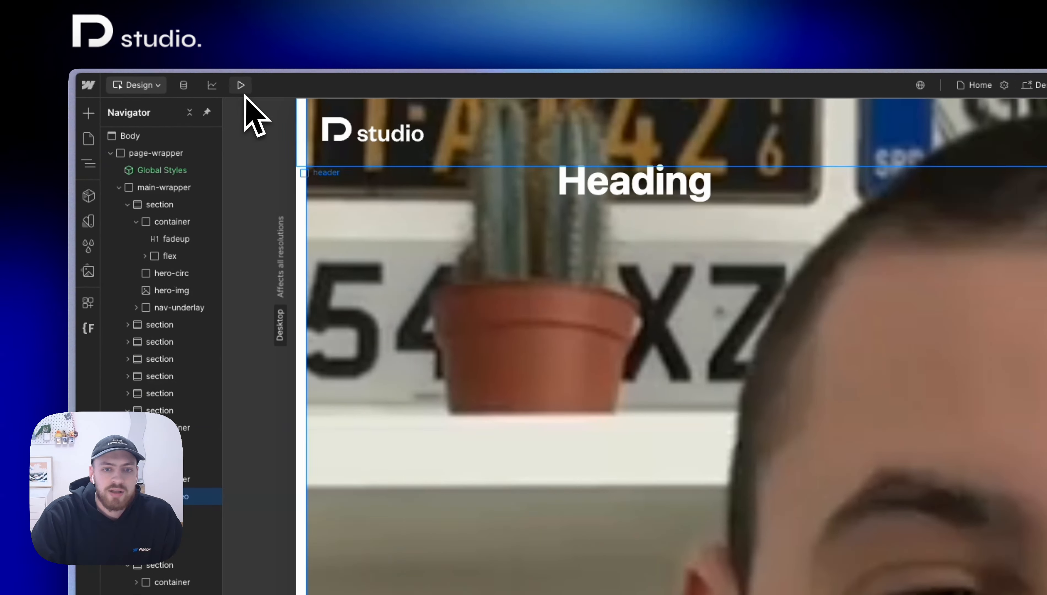
left_click(214, 83)
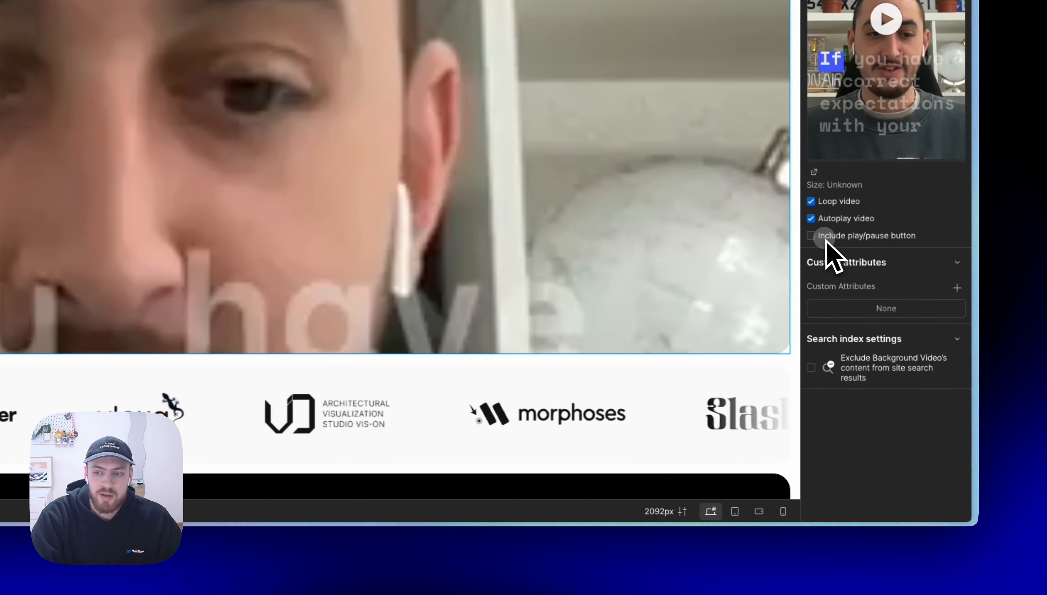
left_click(822, 236)
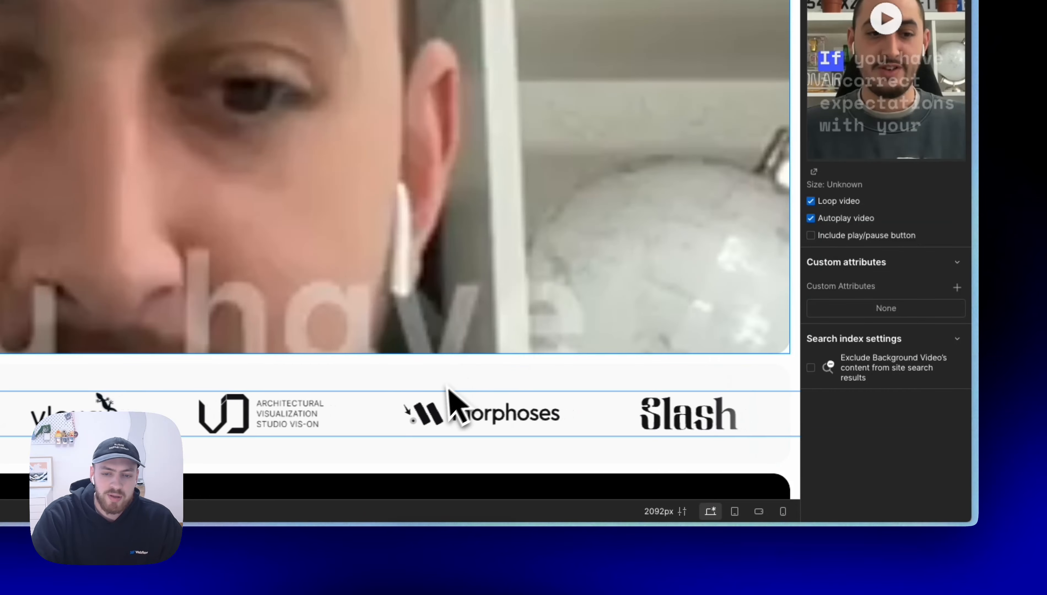
Step: Look over the remaining black heading sections below the background video section
scroll(455, 400, "down", 5)
scroll(439, 391, "down", 2)
left_click(297, 231)
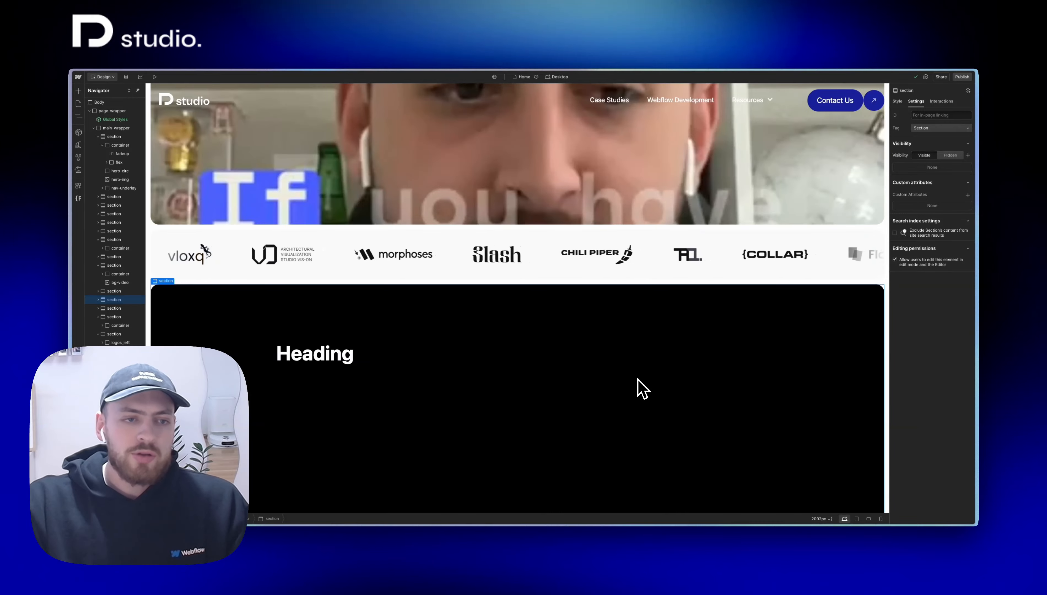
scroll(540, 360, "down", 5)
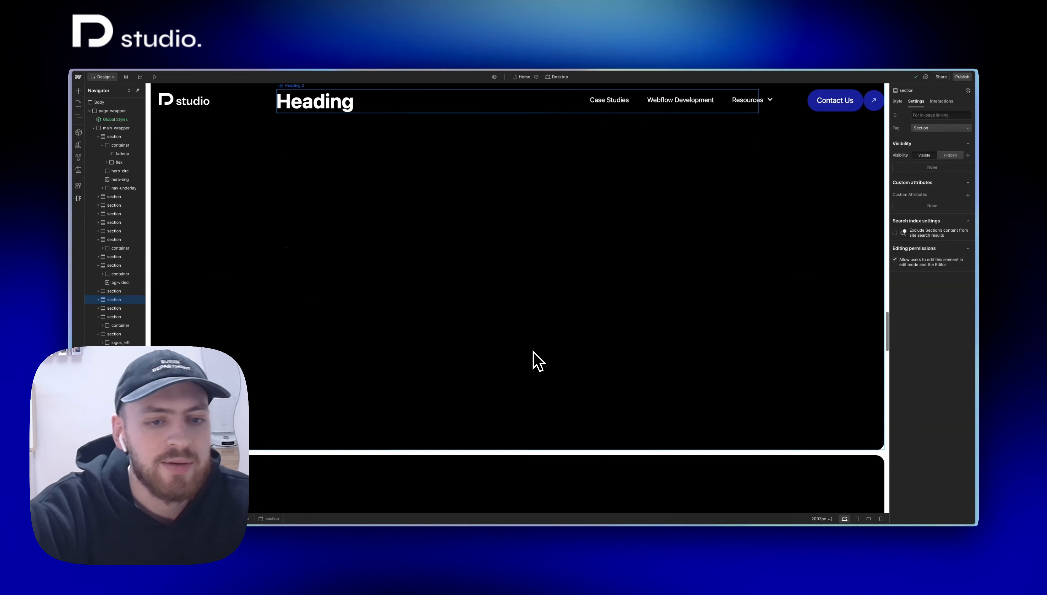
scroll(539, 359, "up", 3)
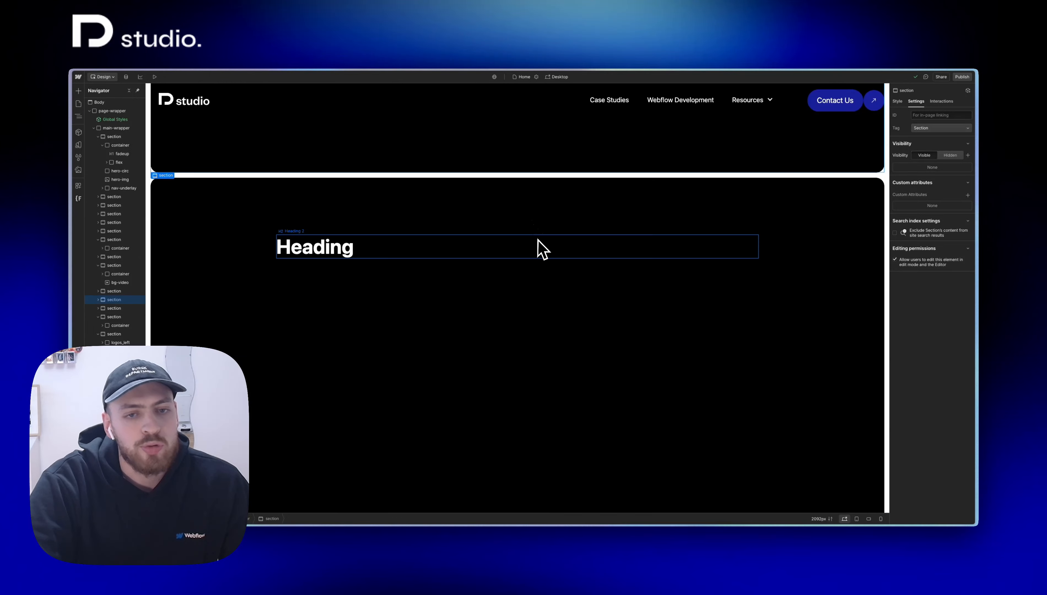
scroll(540, 249, "down", 3)
scroll(539, 250, "up", 7)
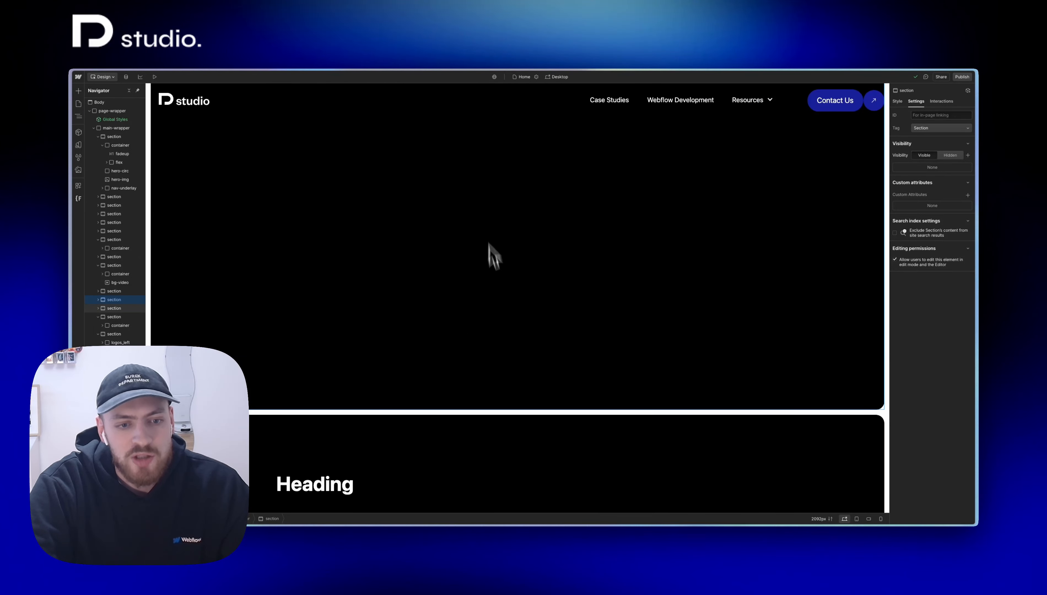
scroll(503, 432, "down", 3)
scroll(503, 438, "up", 3)
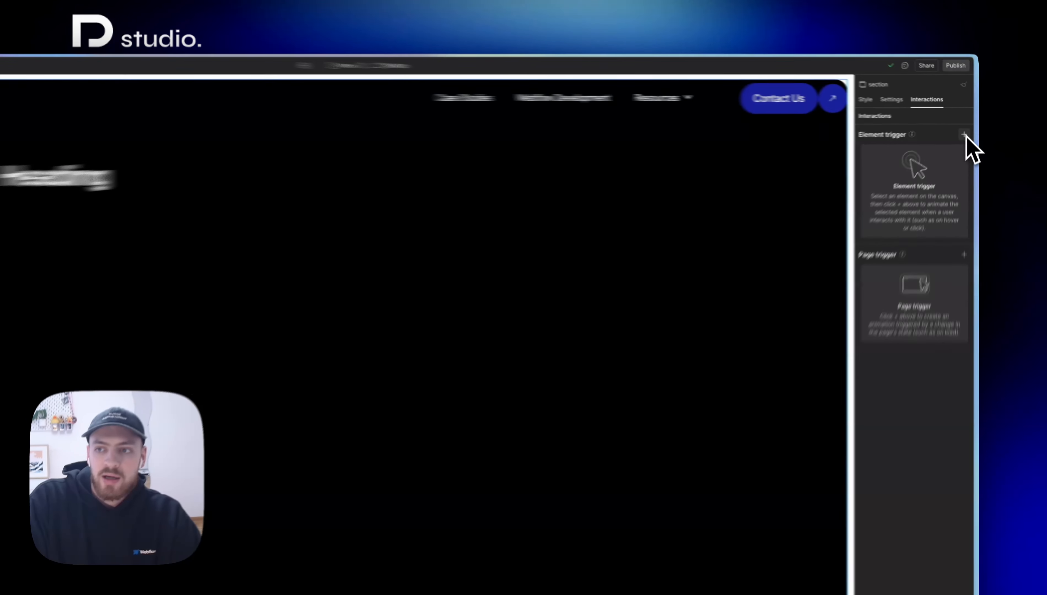
Step: Add a While scrolling in view trigger with the Play scroll animation action to the black section, and delete the scroll-bg-change animation
left_click(967, 126)
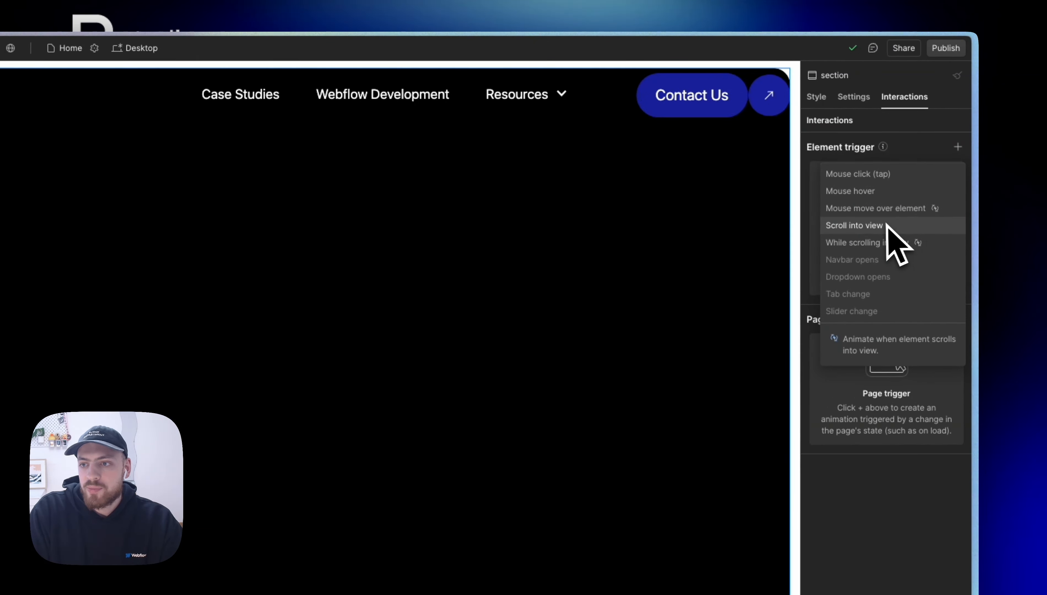
left_click(907, 241)
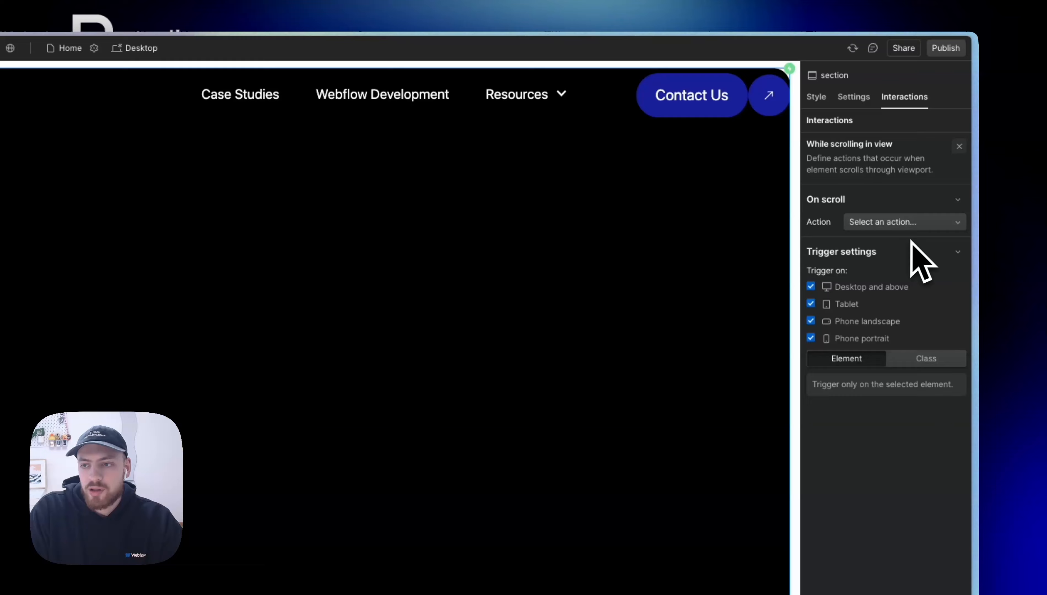
left_click(920, 228)
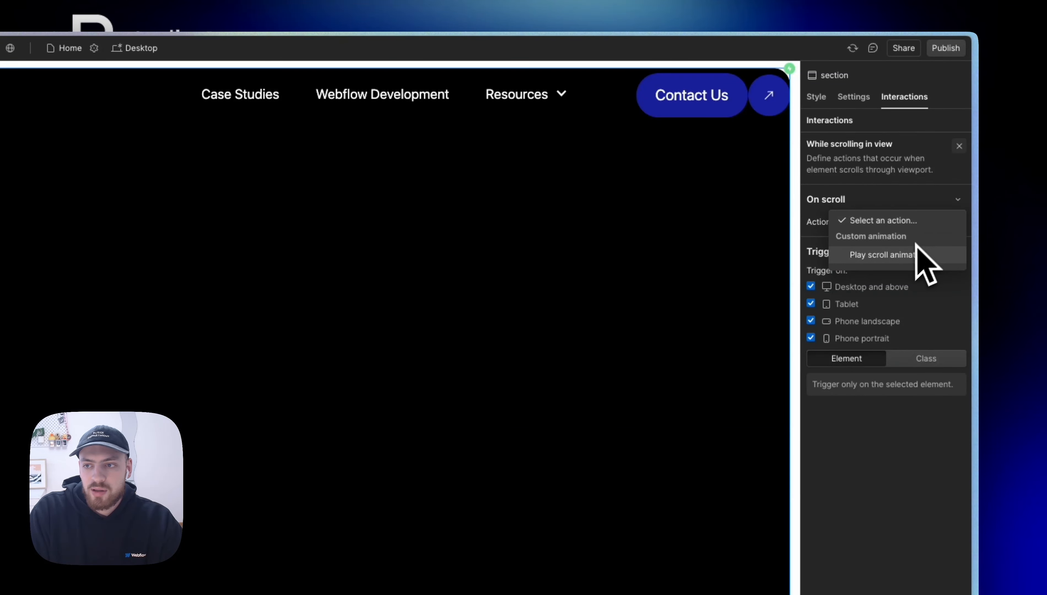
left_click(913, 255)
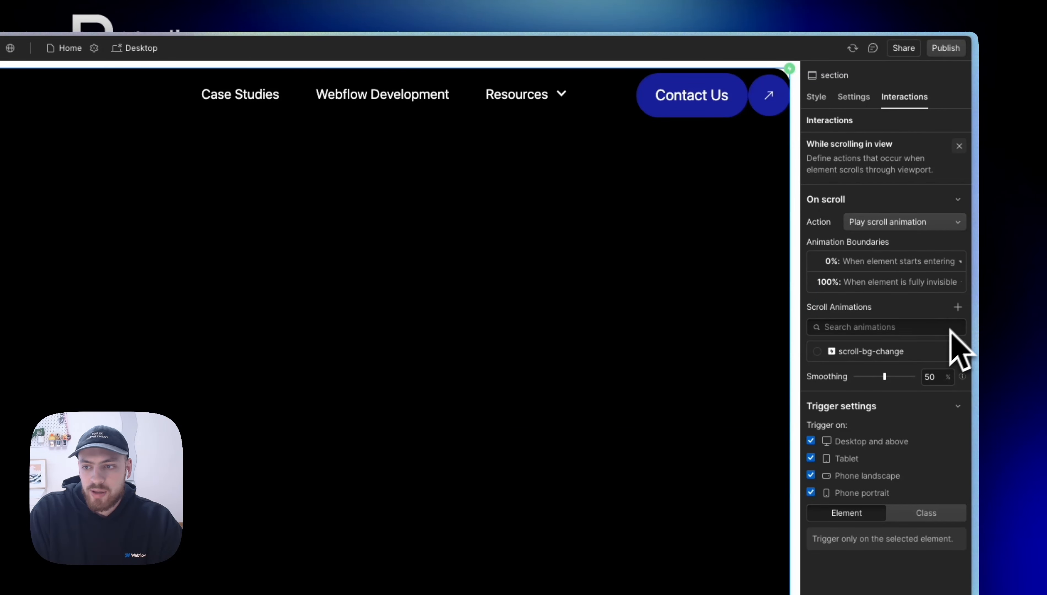
left_click(953, 350)
left_click(925, 430)
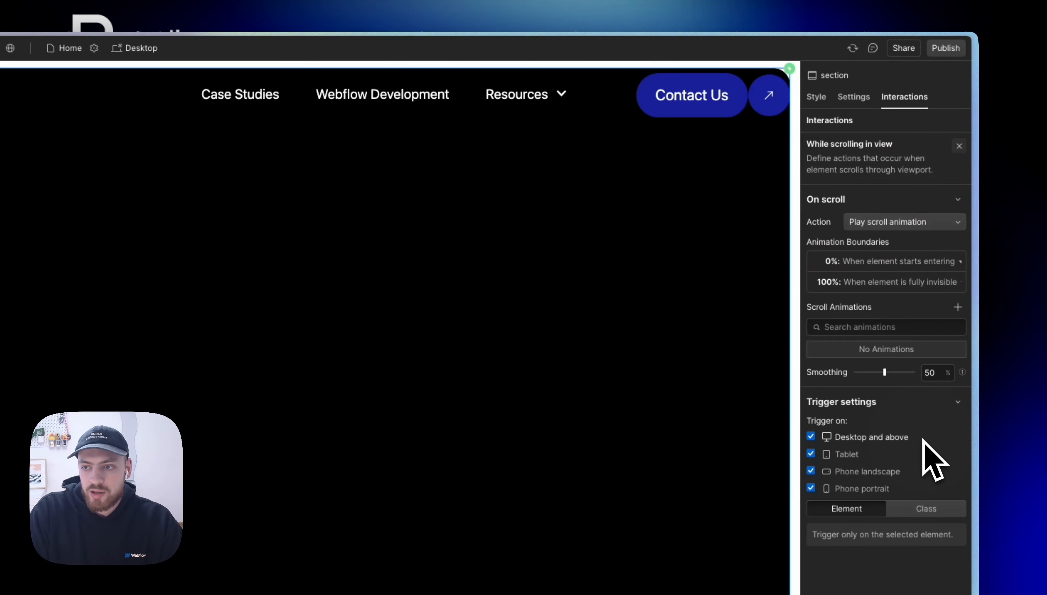
Step: Create a scroll animation named scolling-bg-change and add a BG Color action for the section at 0%
left_click(957, 308)
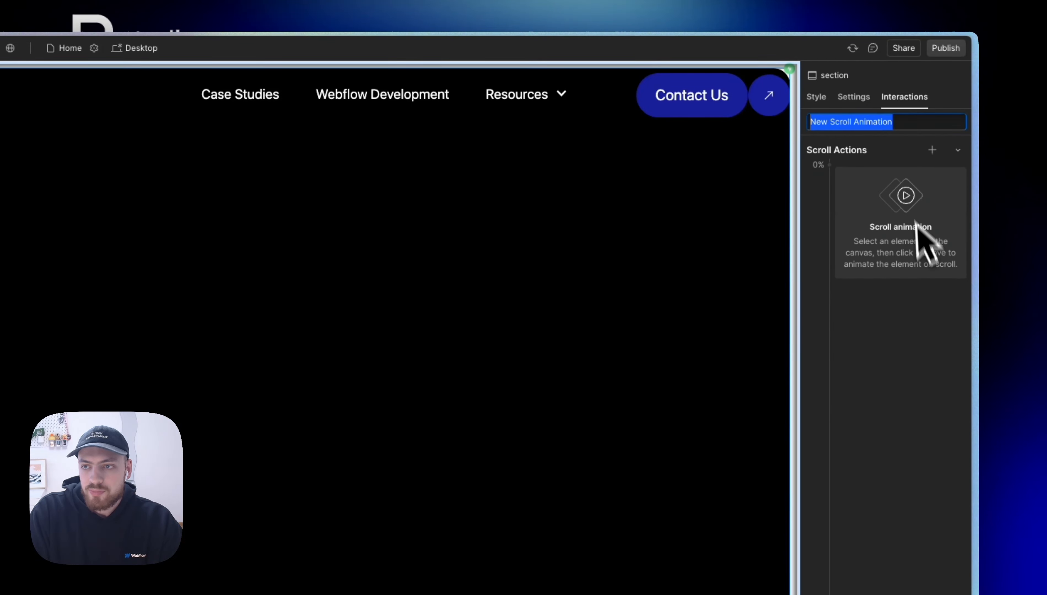
type("scolling-bg-change")
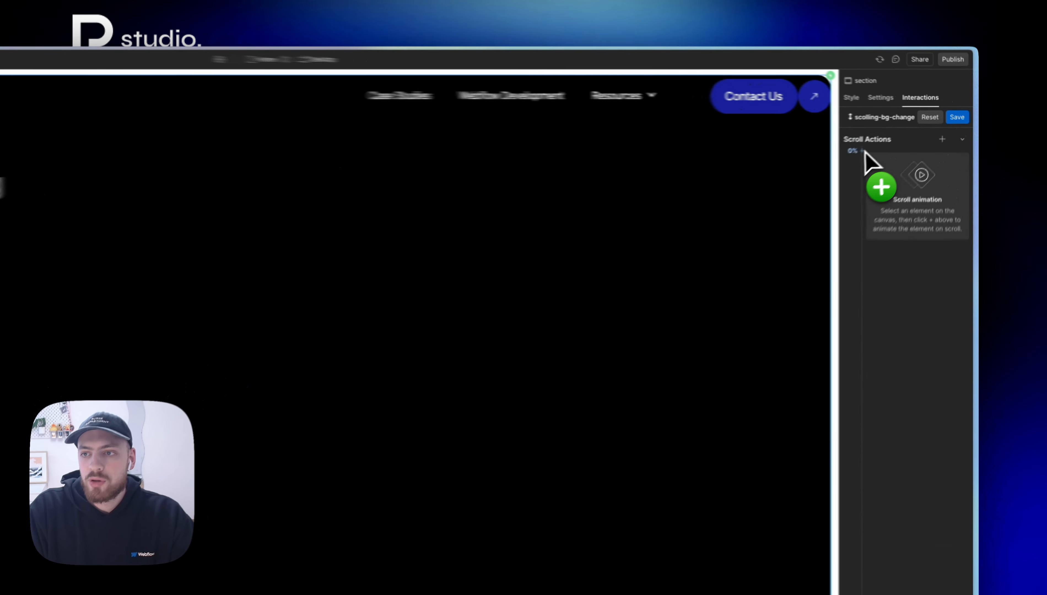
left_click(904, 135)
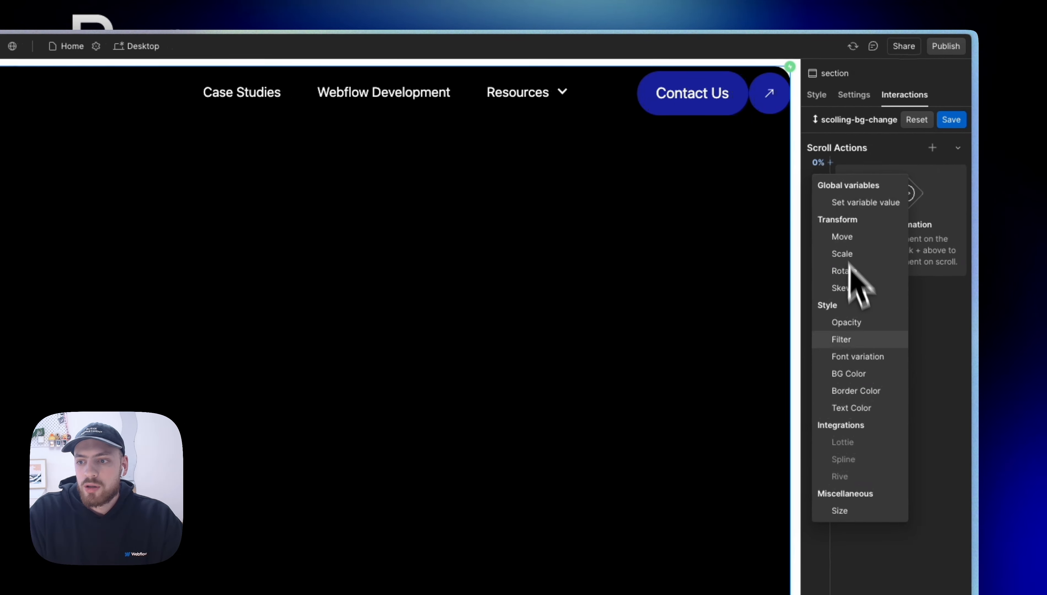
left_click(851, 375)
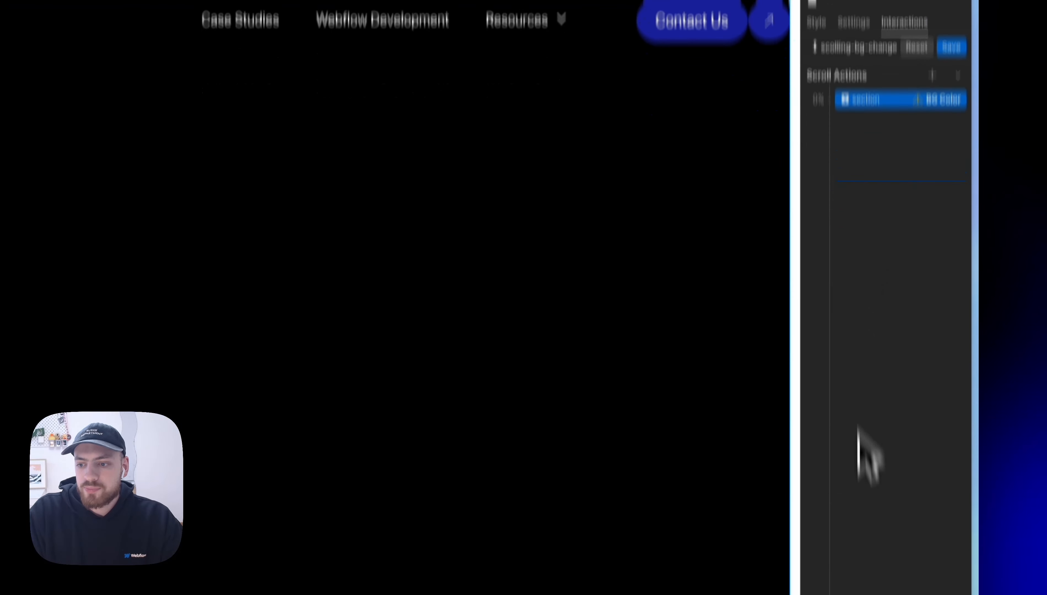
Step: Add two more BG Color keyframes for the section at 35% and 42% of the scroll animation
left_click(847, 145)
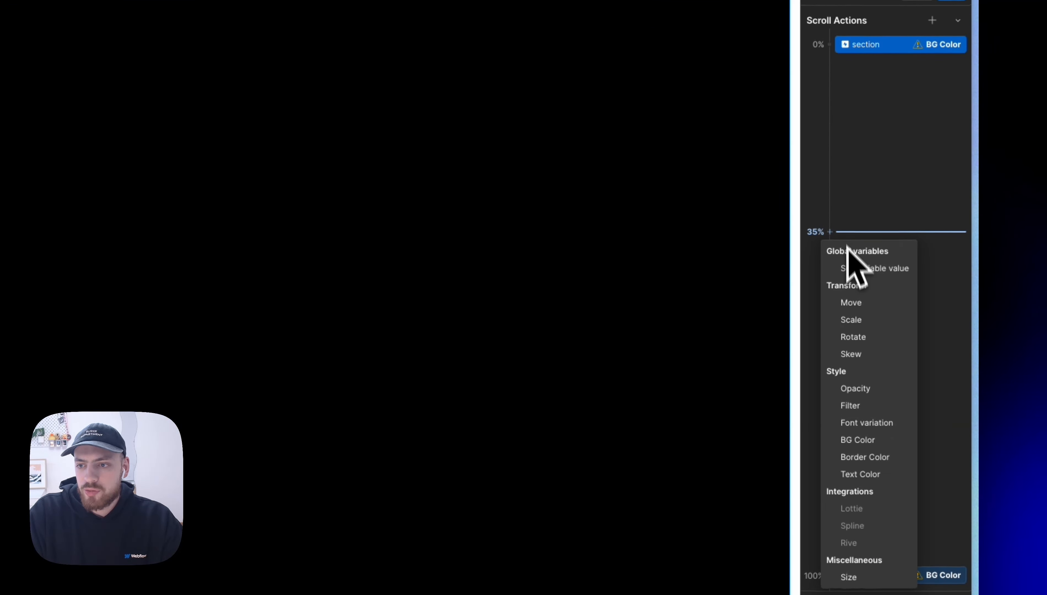
left_click(864, 437)
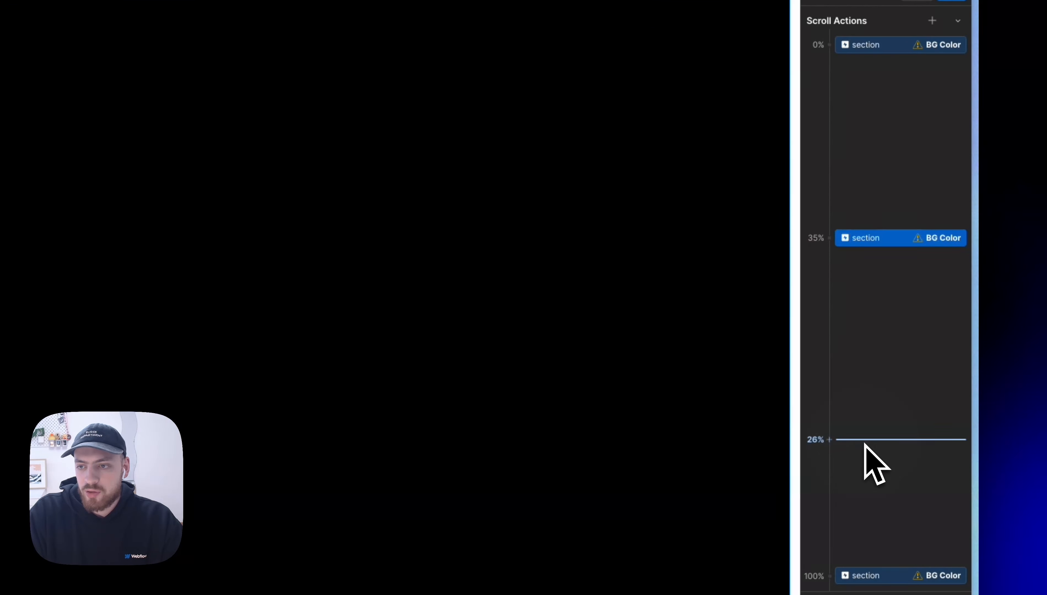
left_click(865, 291)
Step: Set the background of the 0% BG Color keyframe to the black variable
left_click(877, 487)
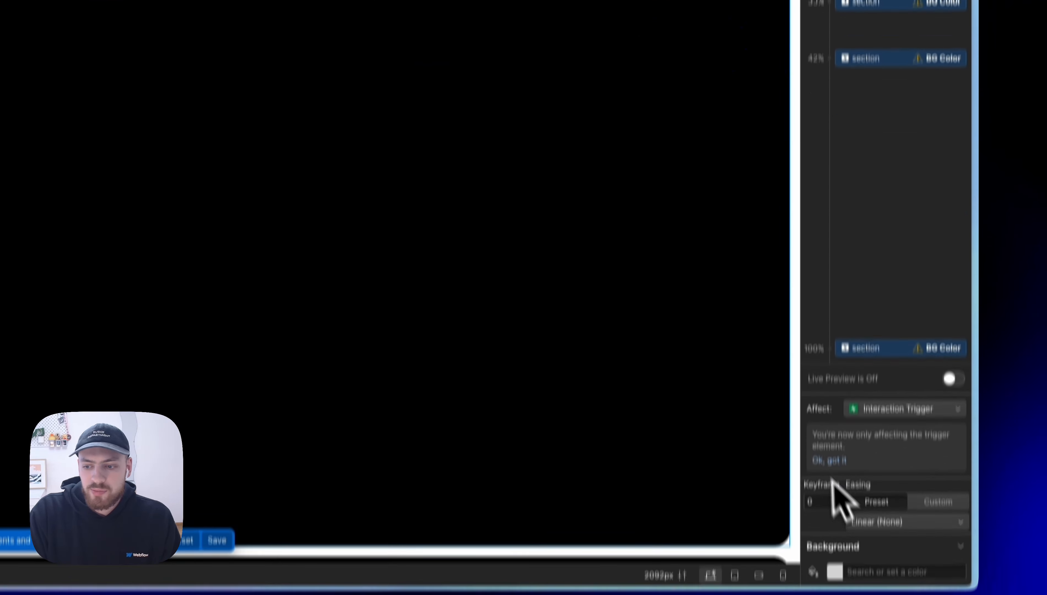
left_click(834, 508)
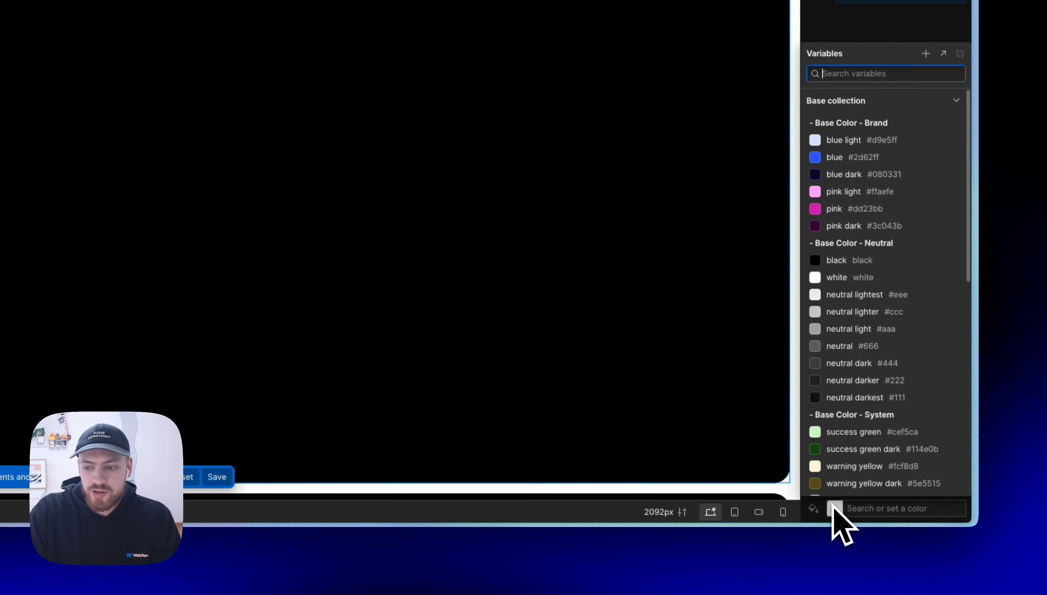
scroll(858, 394, "down", 1)
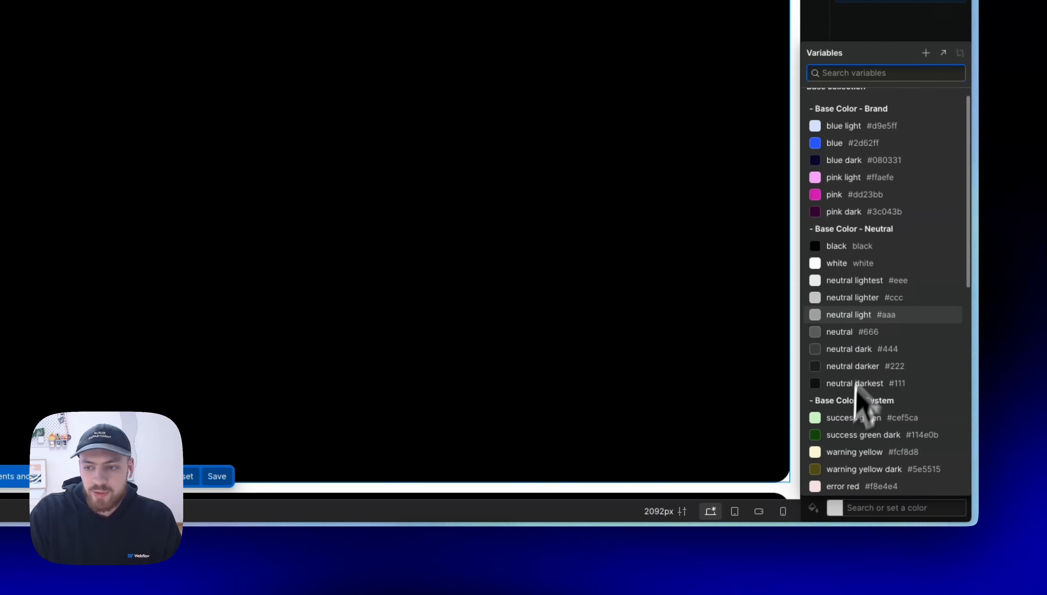
left_click(874, 243)
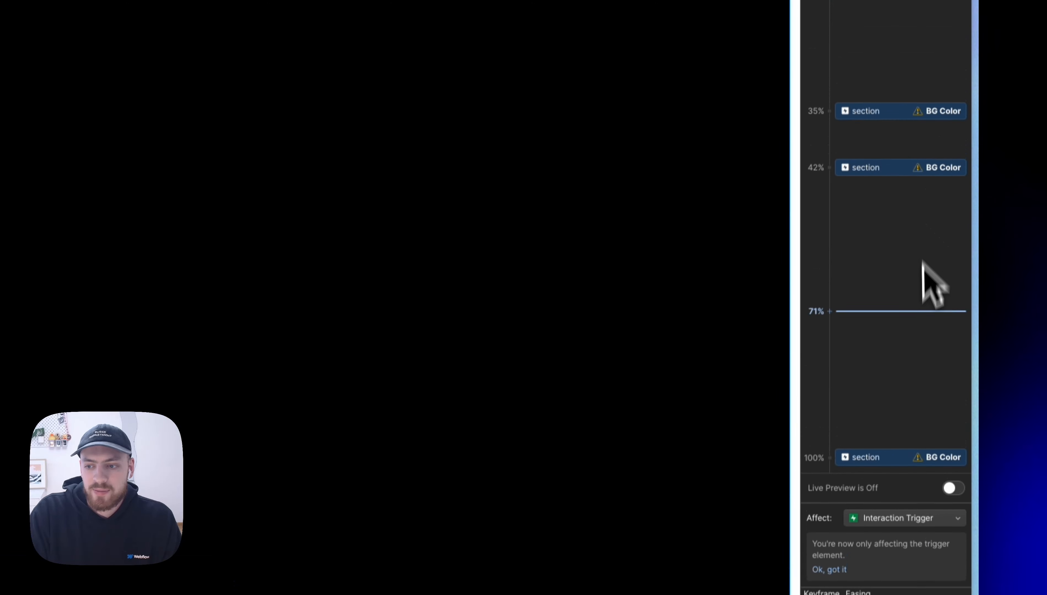
Step: Set the 100% BG Color keyframe to the black variable and move it to 77%
left_click(931, 470)
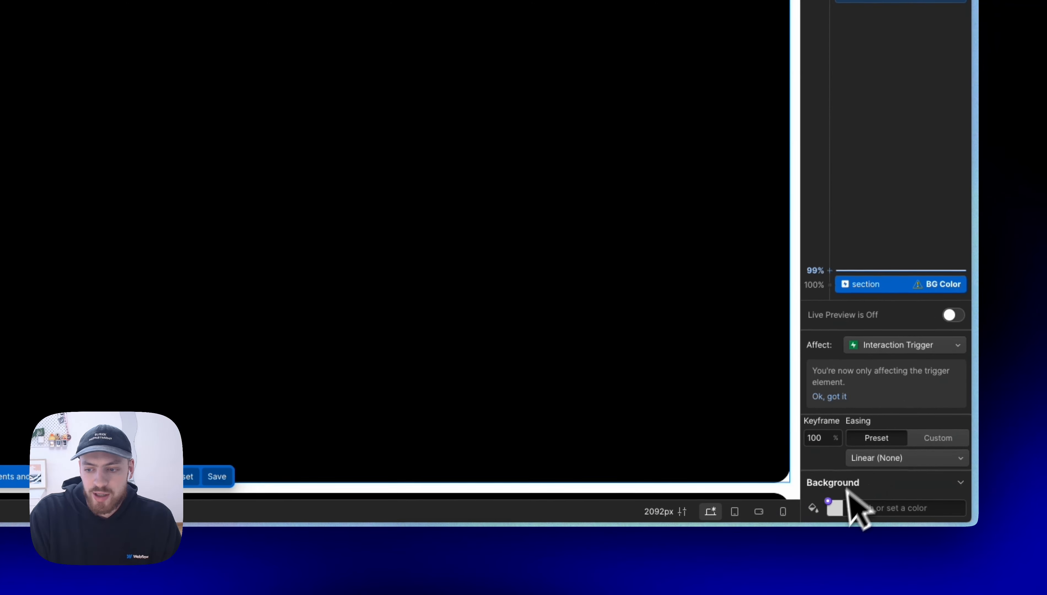
left_click(833, 508)
scroll(861, 405, "down", 1)
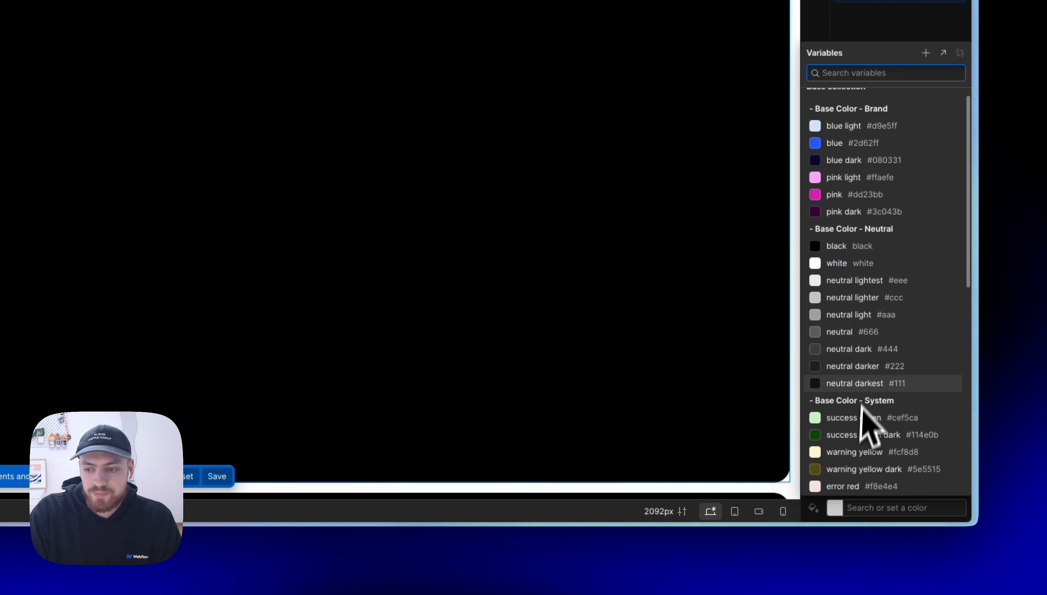
left_click(852, 246)
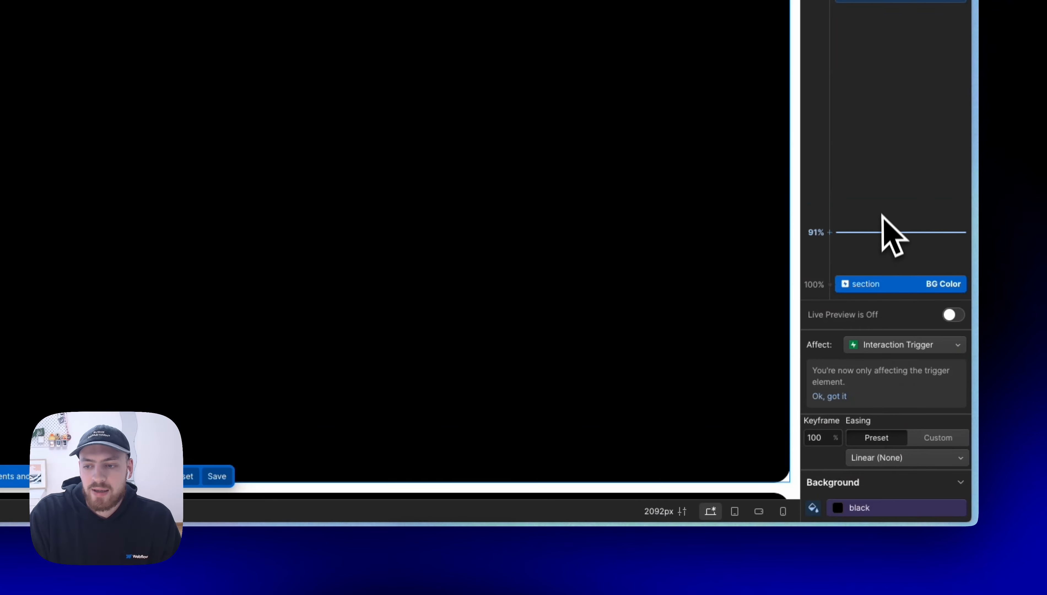
left_click_drag(871, 287, 860, 173)
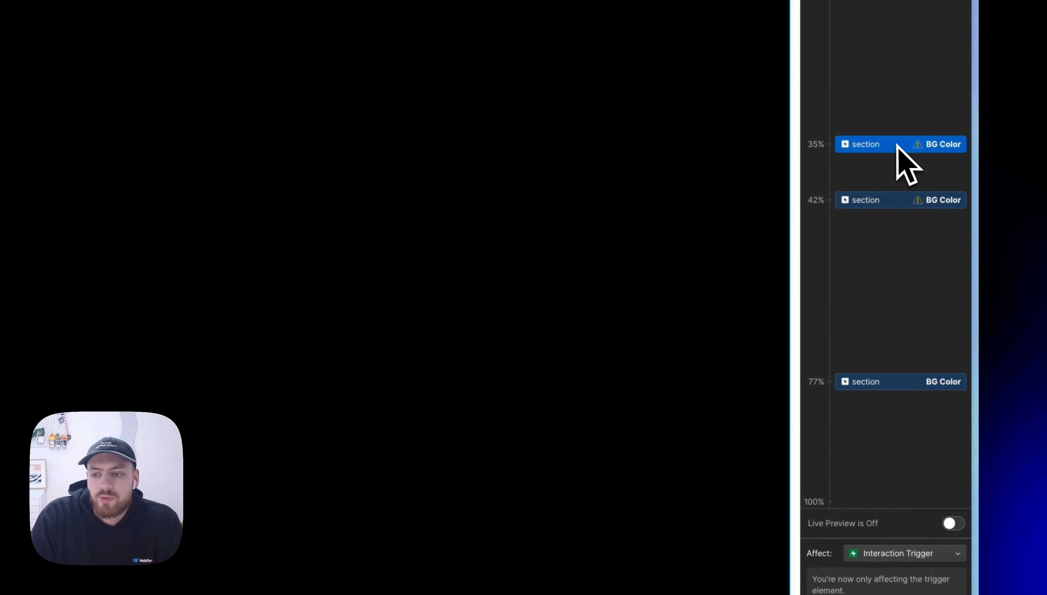
Step: Set the 35% and 42% BG Color keyframes to the blue variable, and move the 42% one to 58%
left_click(835, 513)
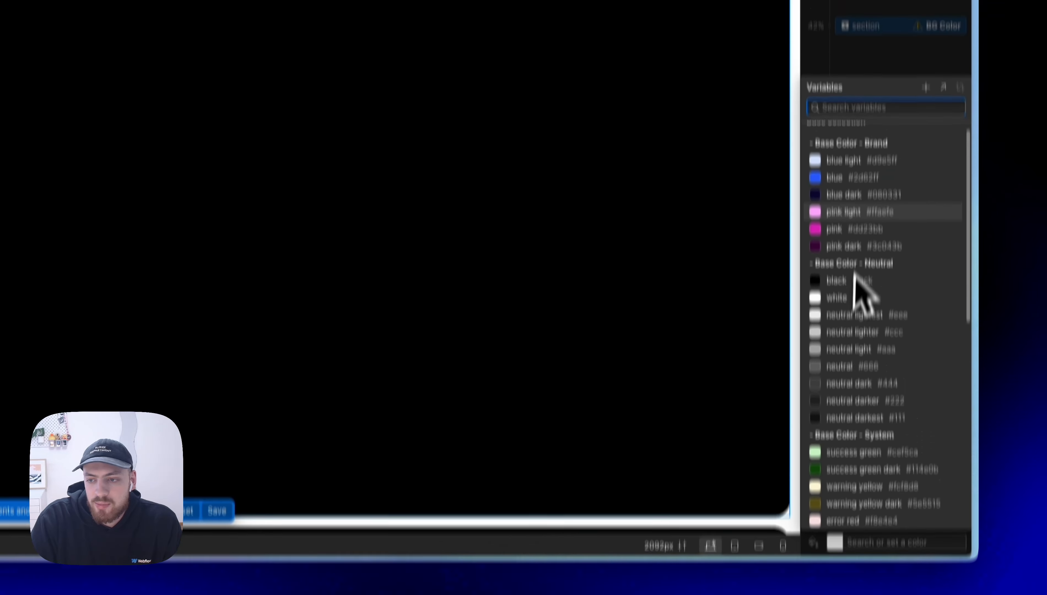
left_click(842, 179)
left_click(863, 37)
left_click(864, 29)
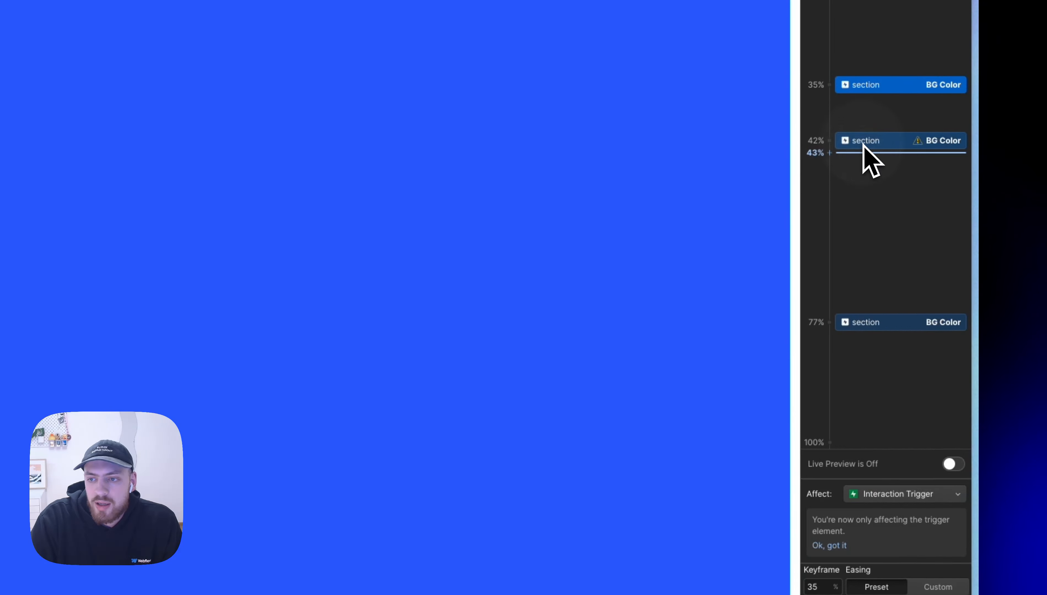
left_click(863, 142)
left_click(833, 509)
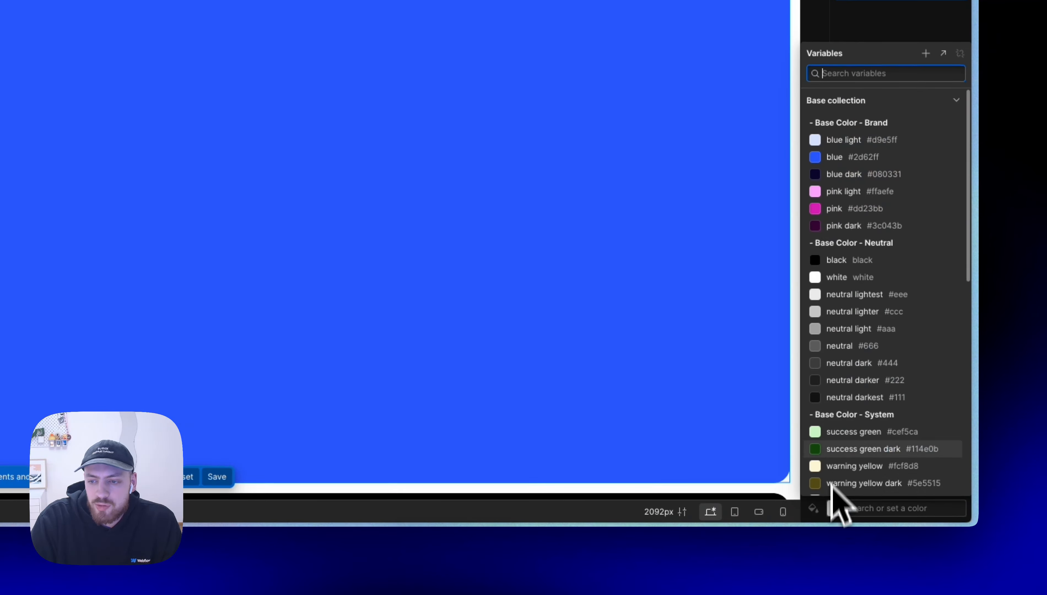
left_click(864, 160)
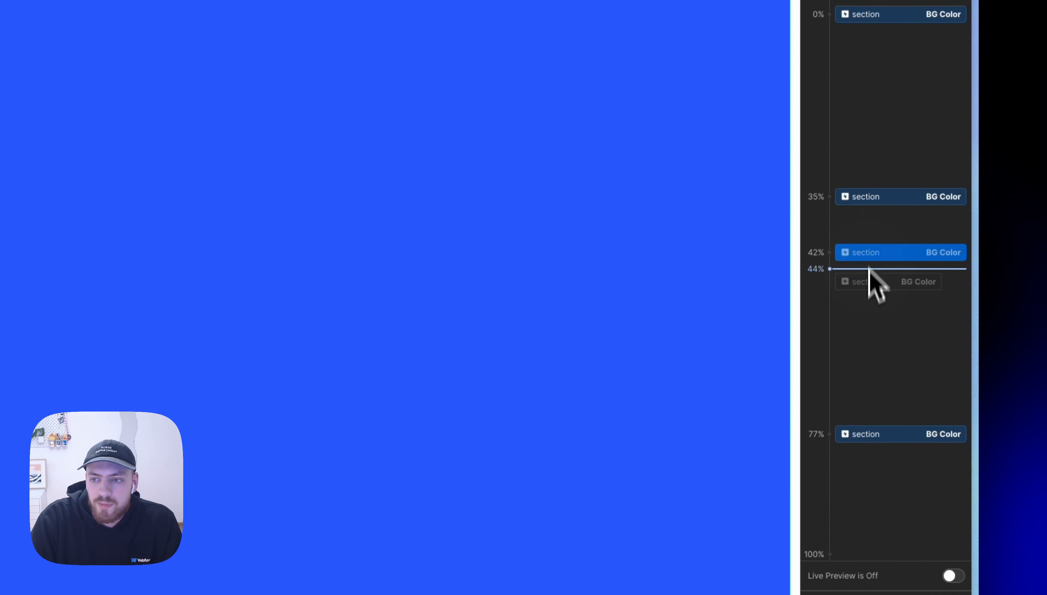
Step: Turn on Live Preview and check how the section's background changes while scrolling through it
scroll(534, 87, "up", 15)
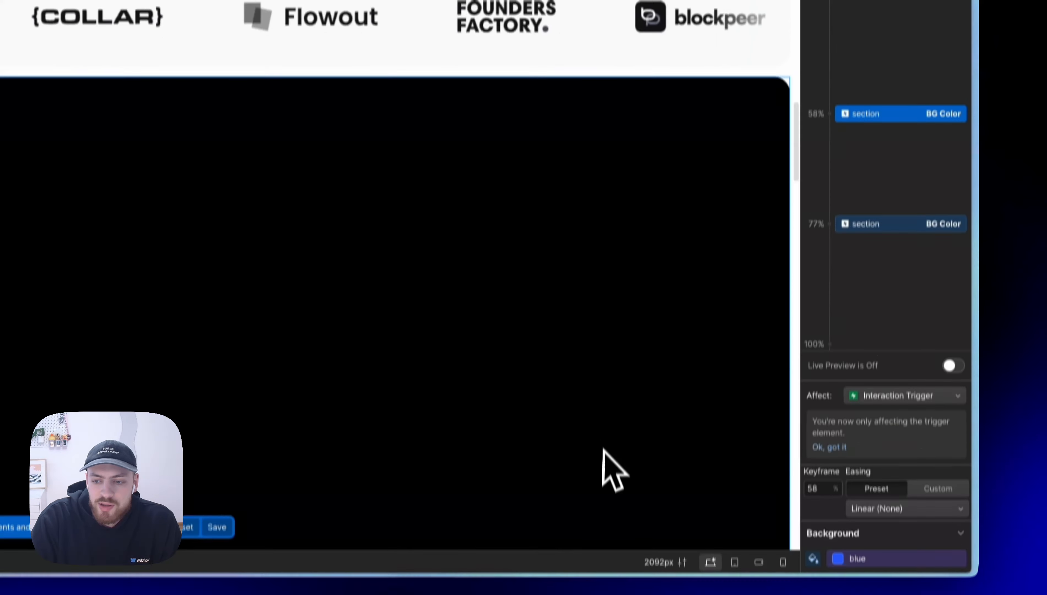
scroll(604, 450, "down", 6)
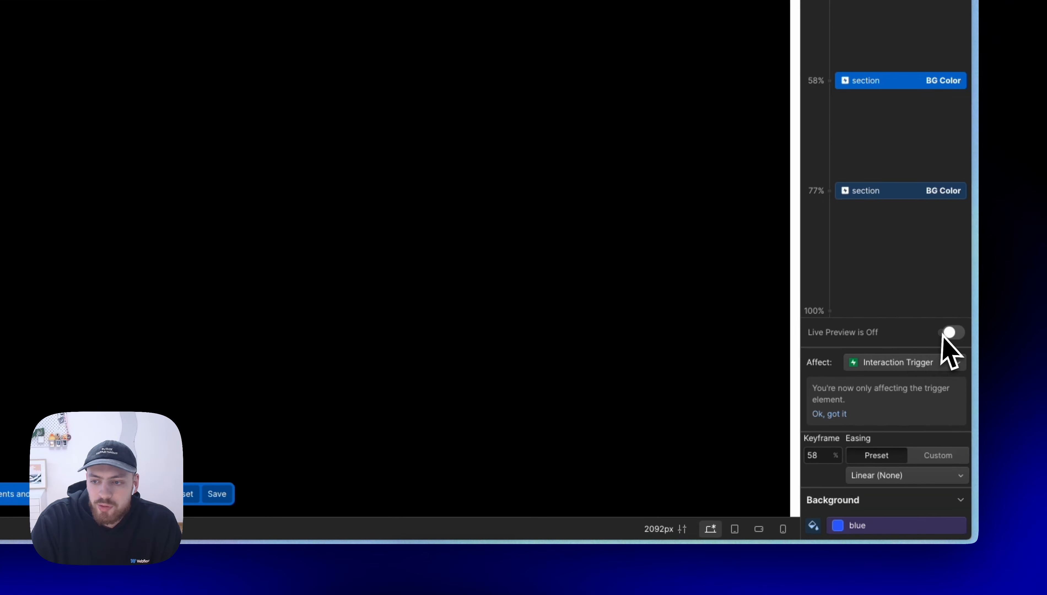
left_click(949, 333)
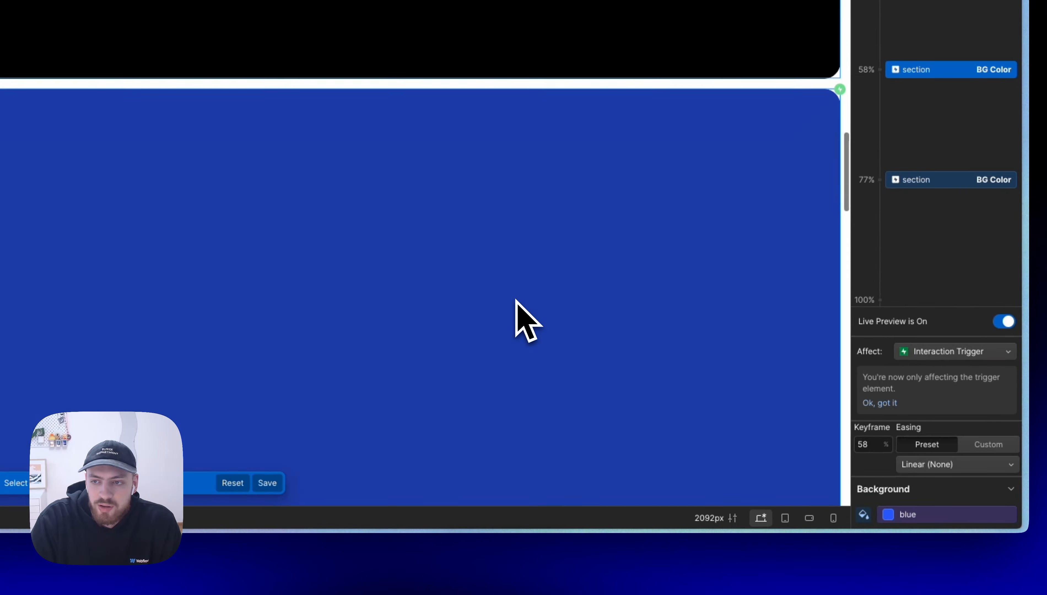
scroll(515, 300, "up", 5)
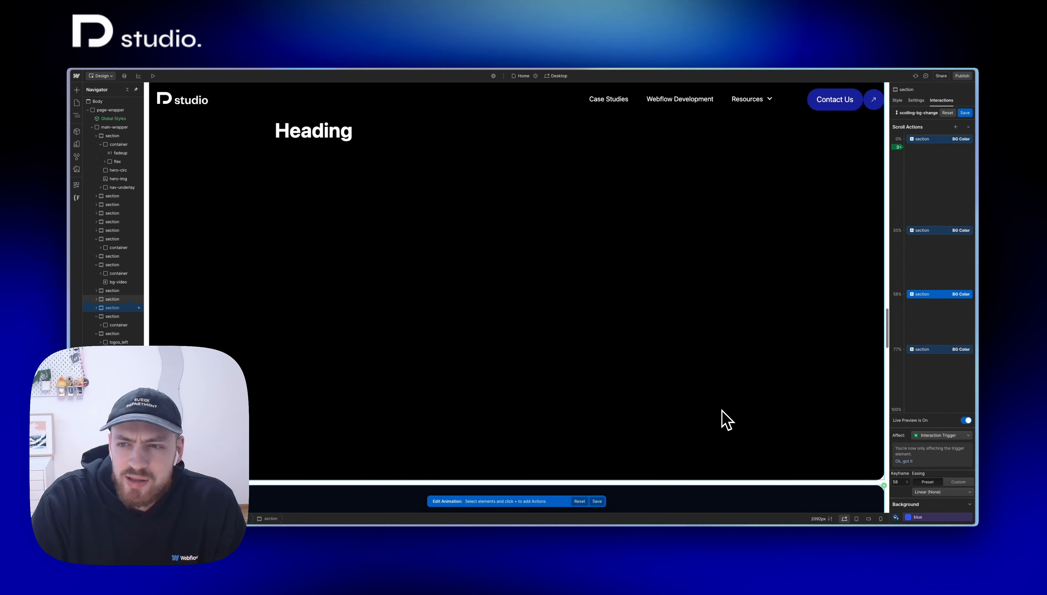
scroll(726, 419, "down", 4)
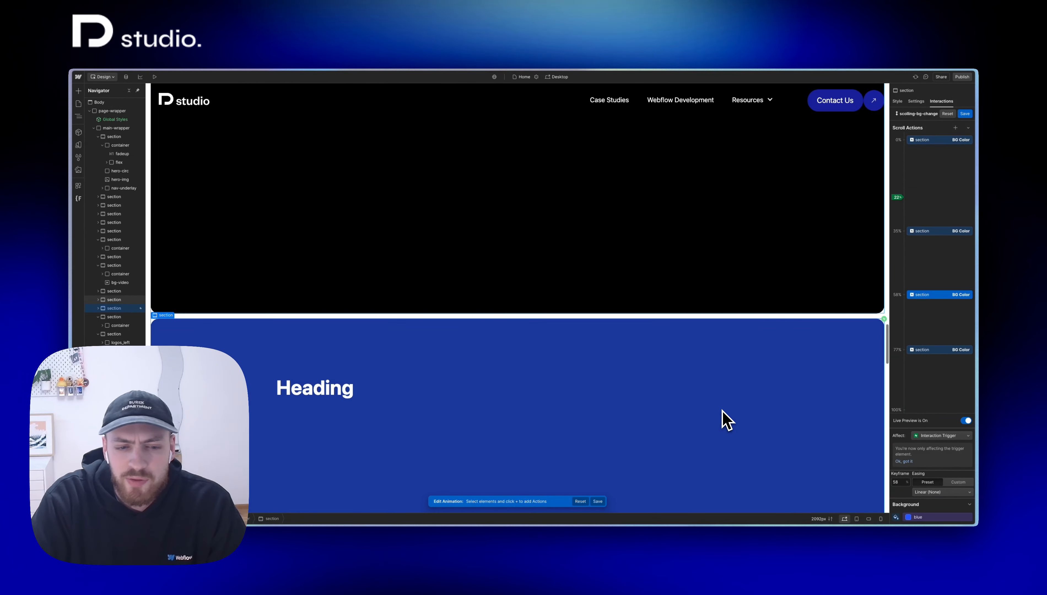
scroll(726, 420, "down", 2)
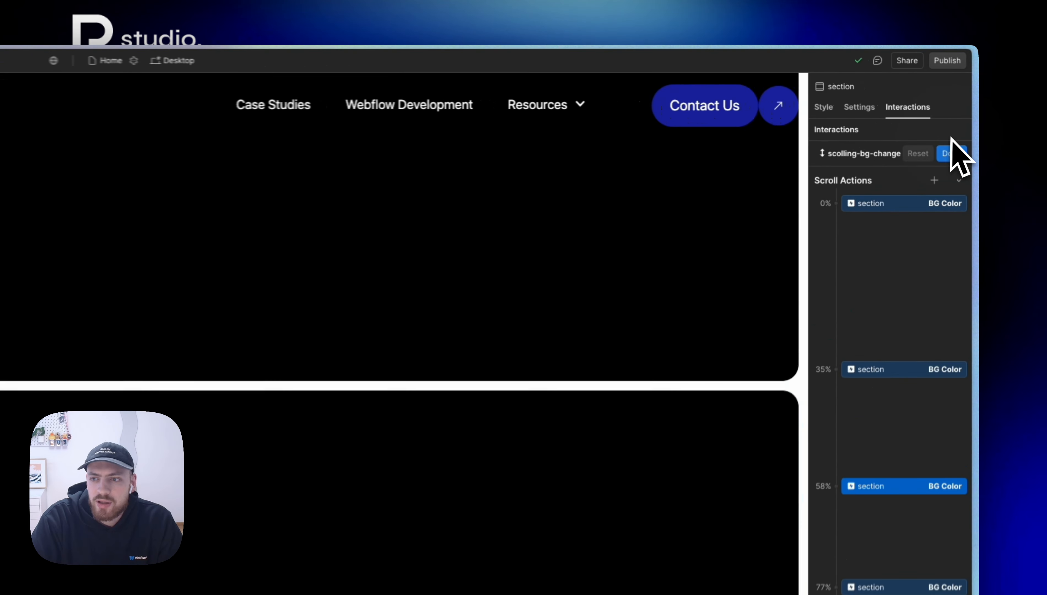
Step: Save the animation and add a 50% offset to its start boundary, when the element starts entering
left_click(964, 113)
left_click(949, 279)
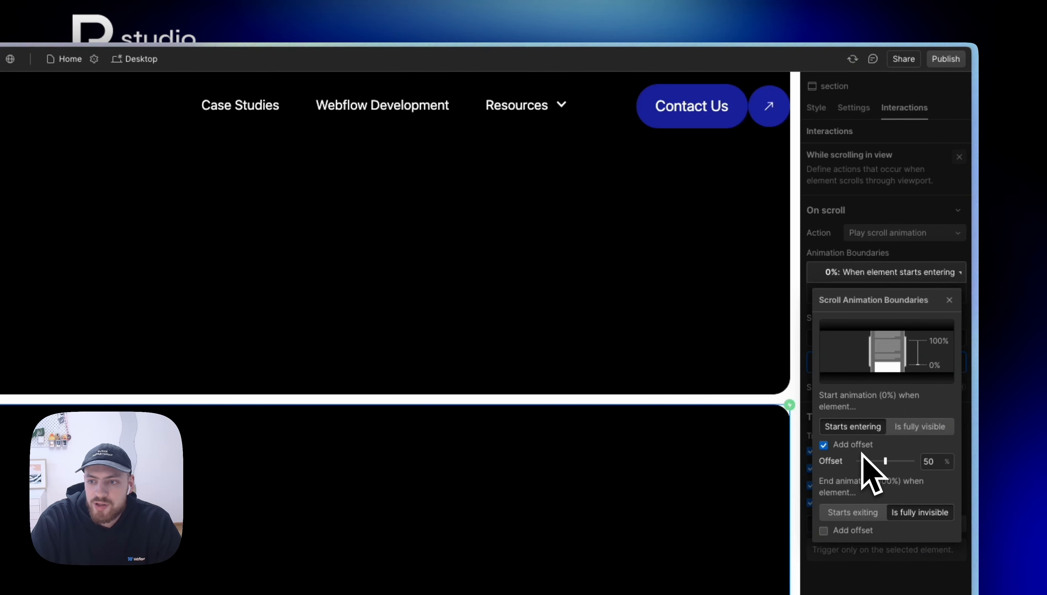
left_click_drag(929, 464, 891, 490)
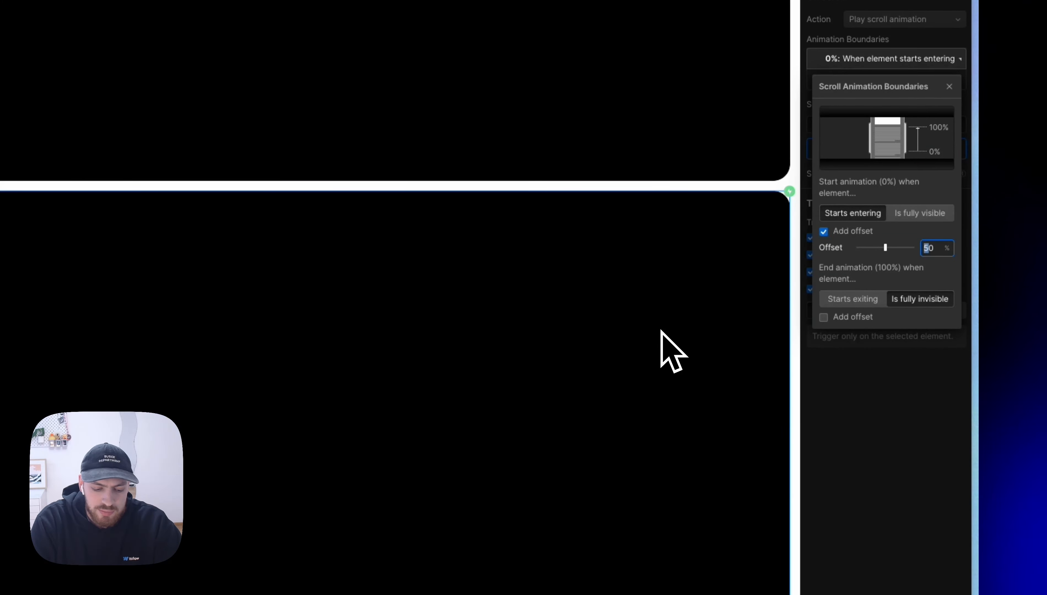
left_click(904, 454)
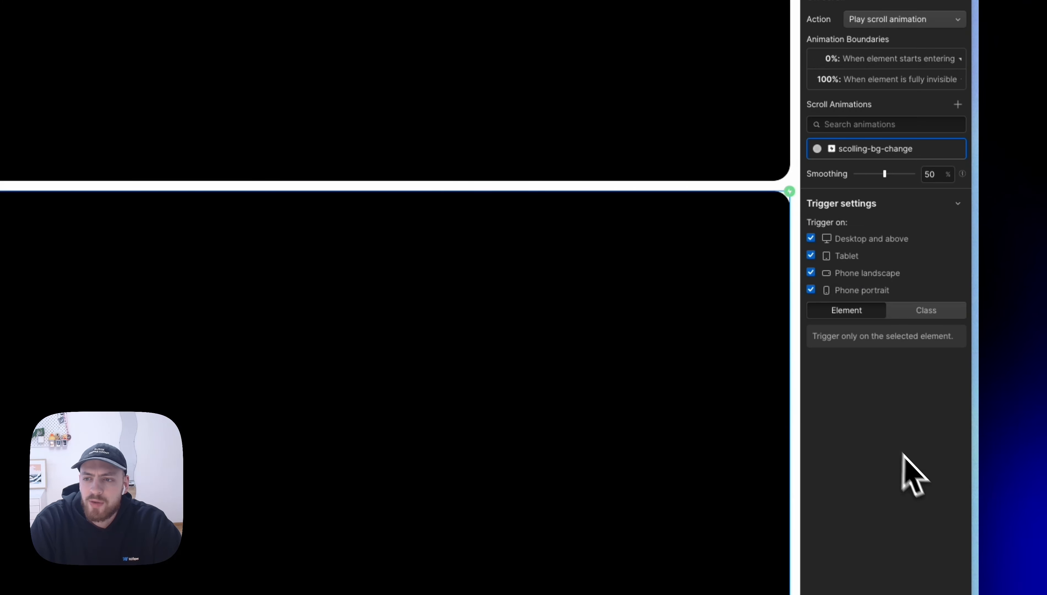
Step: Reopen scolling-bg-change with Live Preview on and examine the timing of the section's colour change while scrolling in both directions
left_click(933, 150)
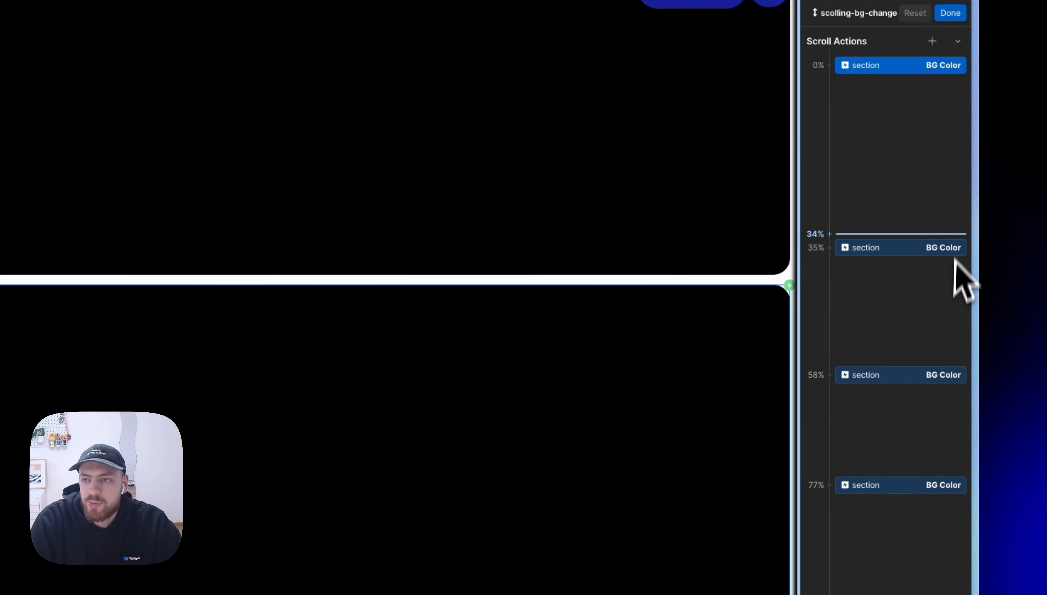
left_click(953, 354)
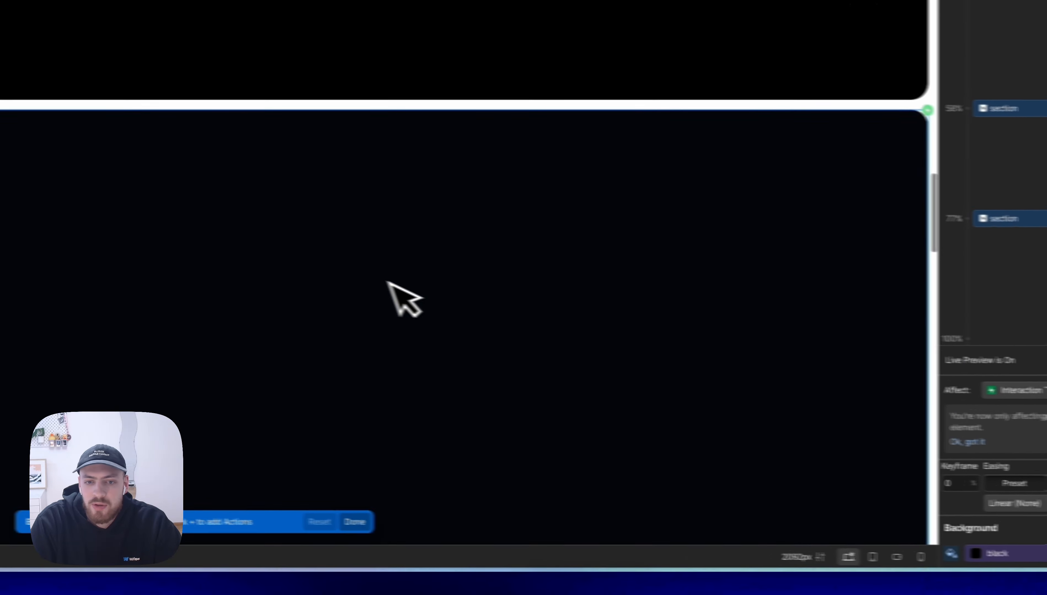
scroll(252, 291, "up", 5)
scroll(249, 290, "down", 2)
scroll(422, 291, "down", 5)
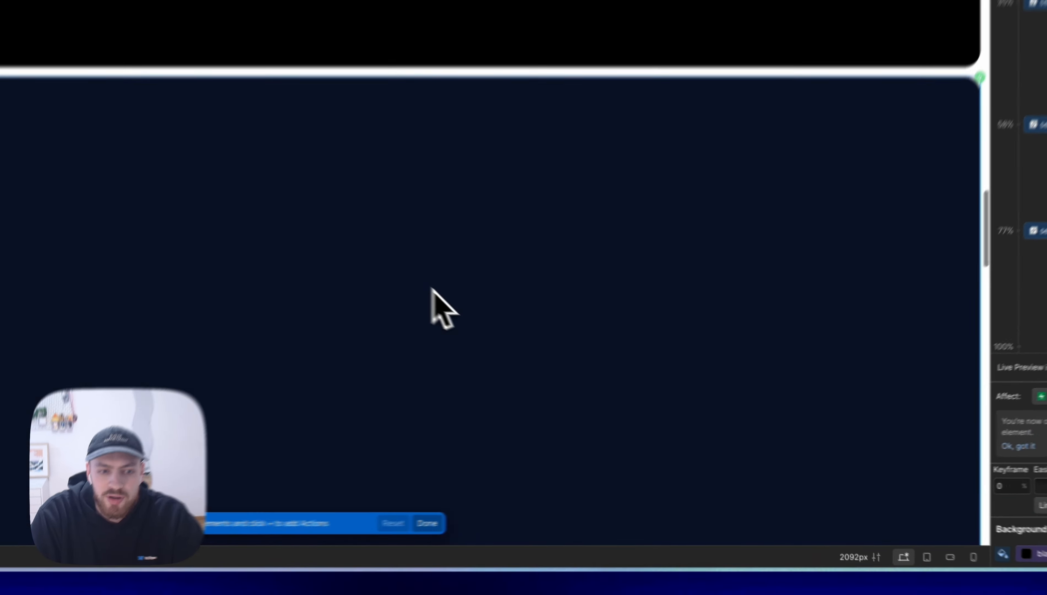
scroll(604, 389, "down", 5)
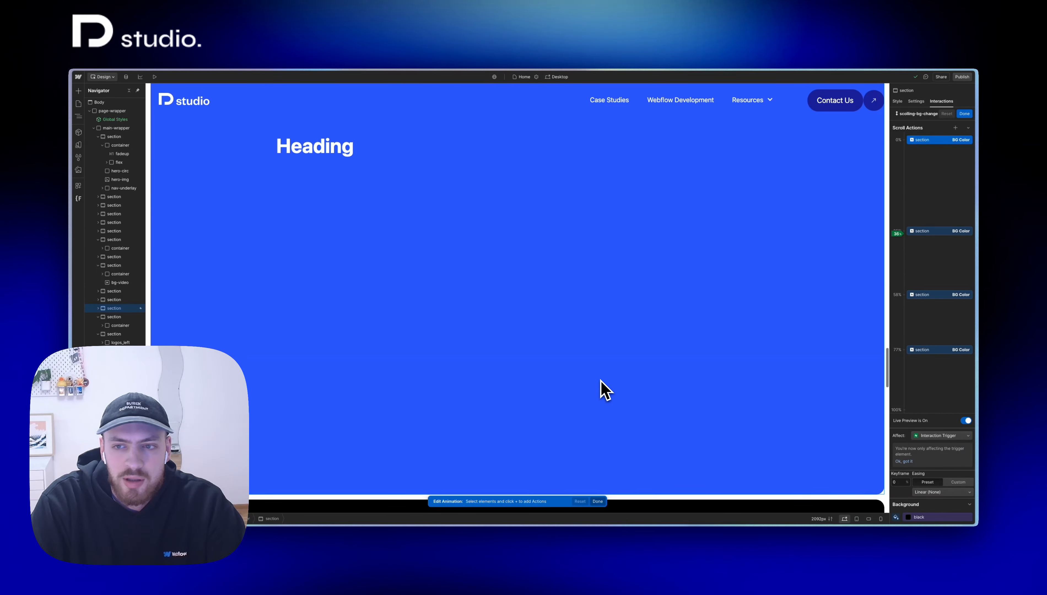
scroll(604, 390, "up", 1)
scroll(603, 390, "down", 6)
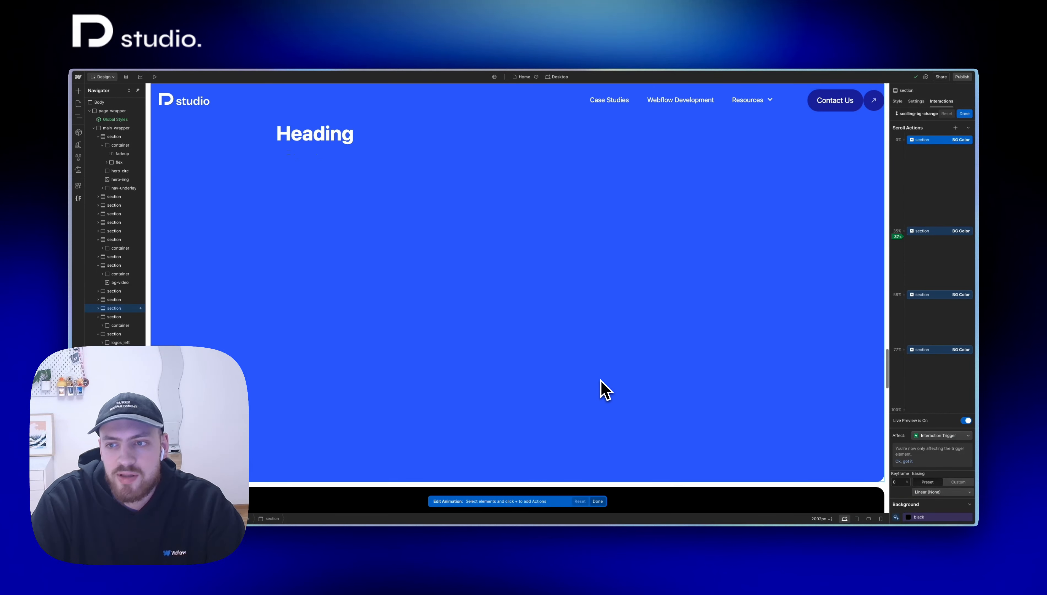
scroll(603, 390, "down", 5)
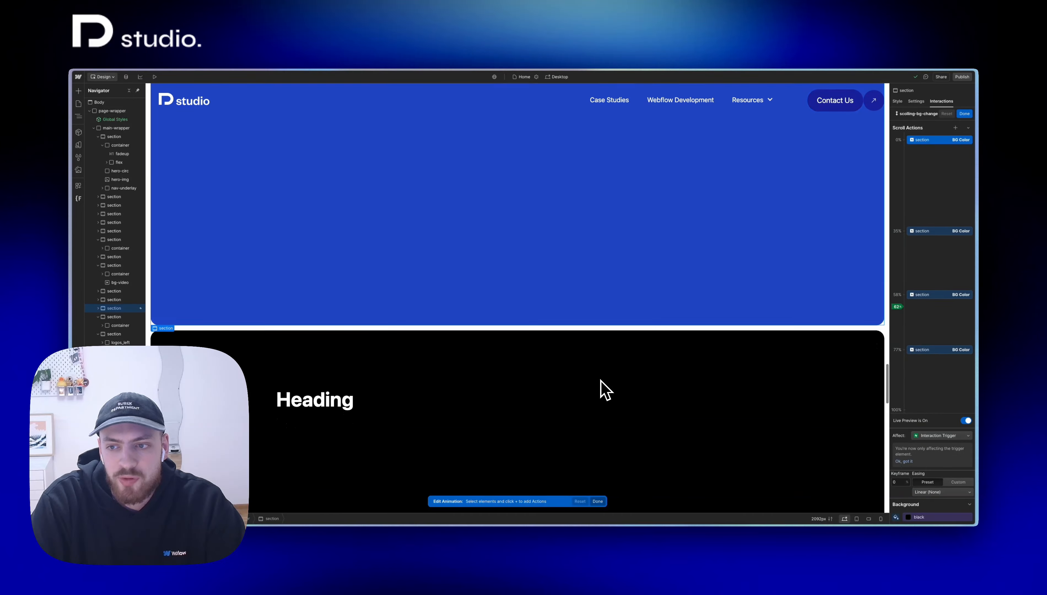
scroll(604, 390, "up", 1)
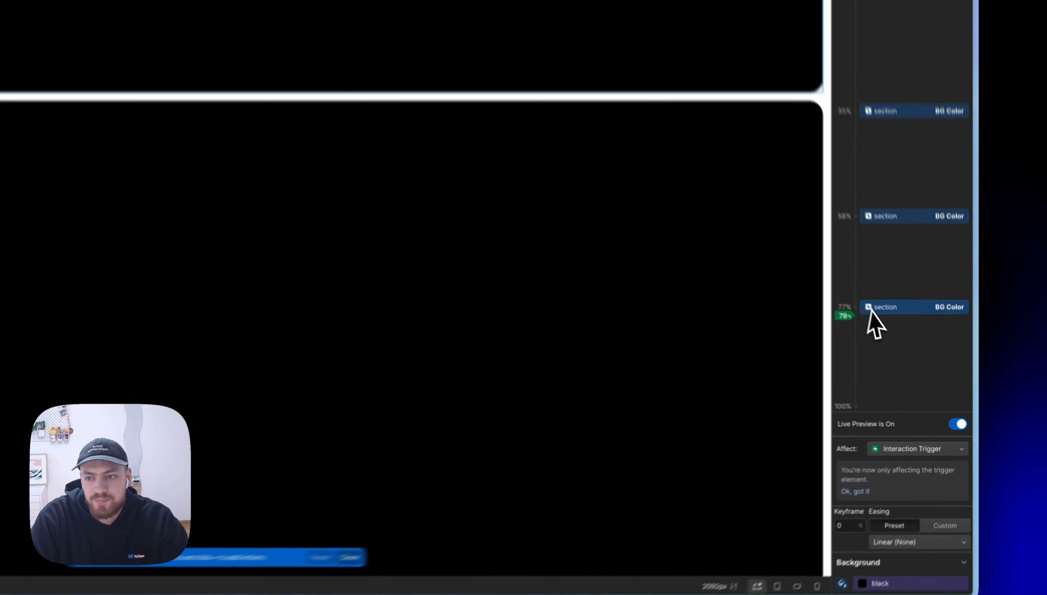
Step: Move the 77% BG Color keyframe slightly earlier and save the animation
left_click_drag(909, 350, 916, 341)
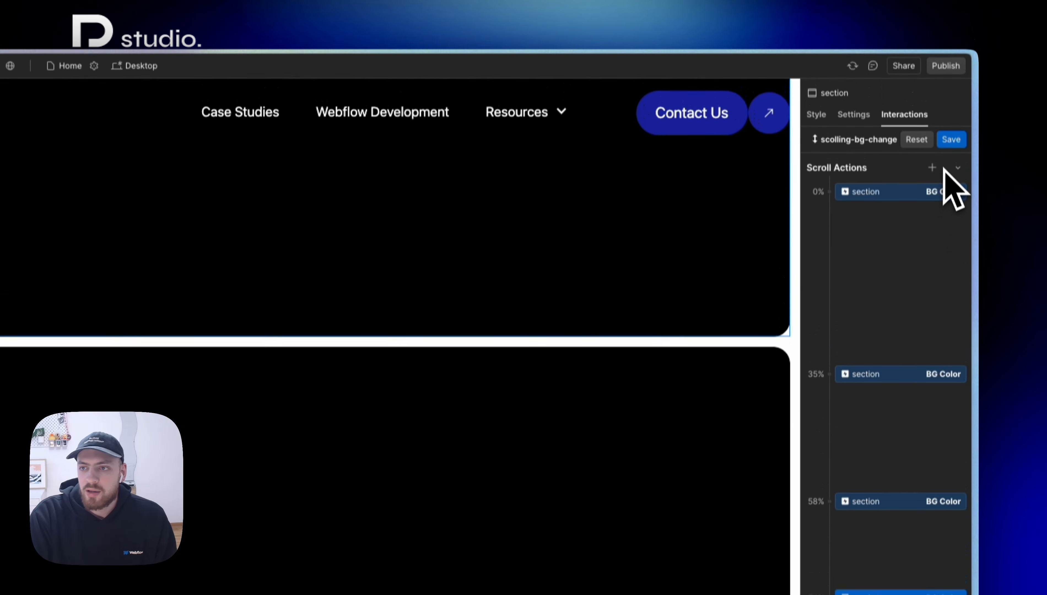
left_click(951, 162)
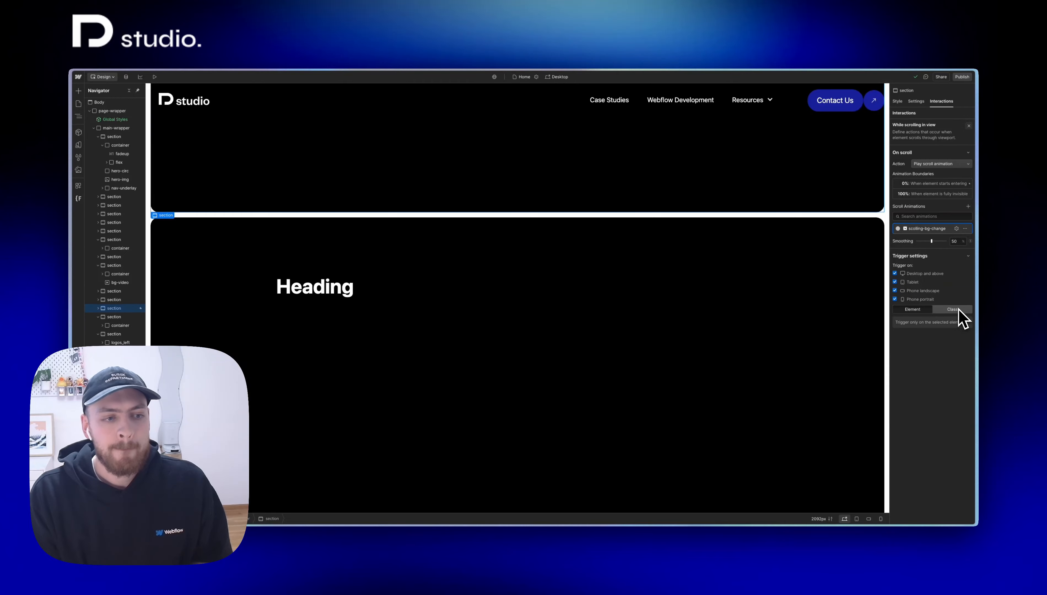
Step: Add a div block inside the animated section and create the class interraction-class for it
left_click(705, 165)
key("super+e")
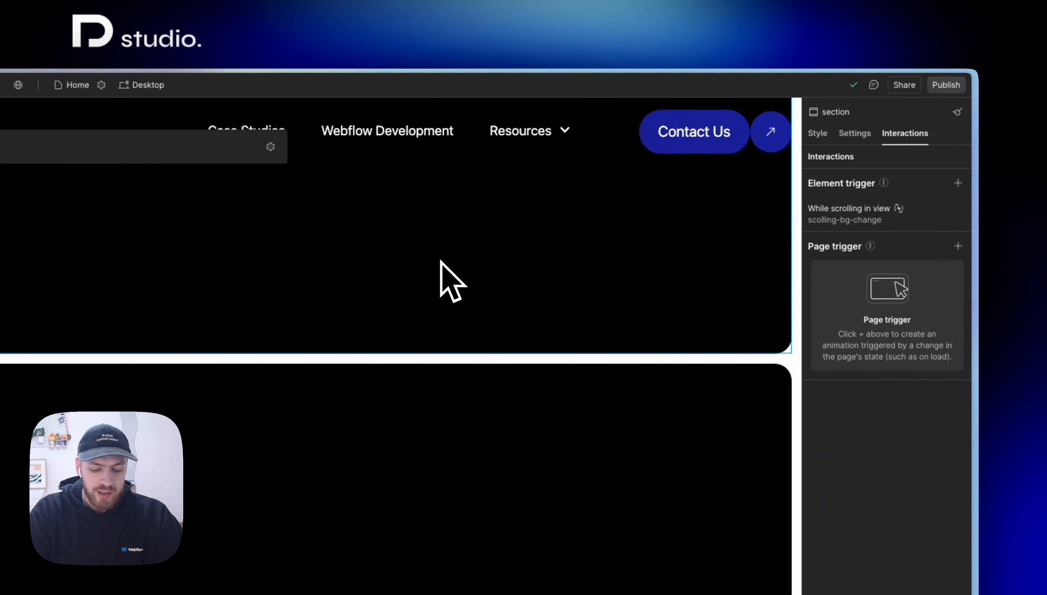
type("div")
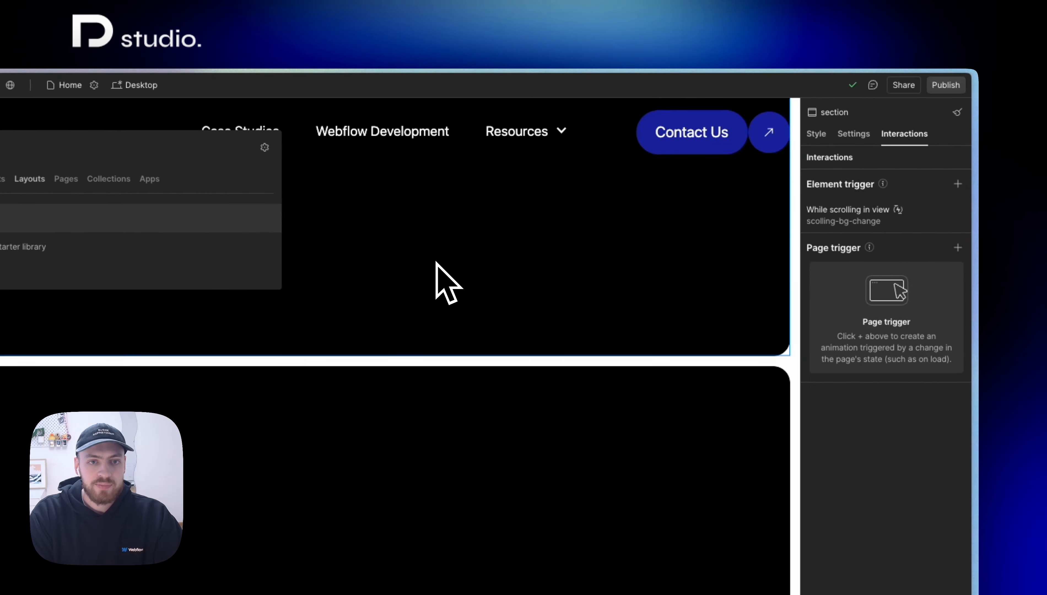
key("Return")
key("super+Return")
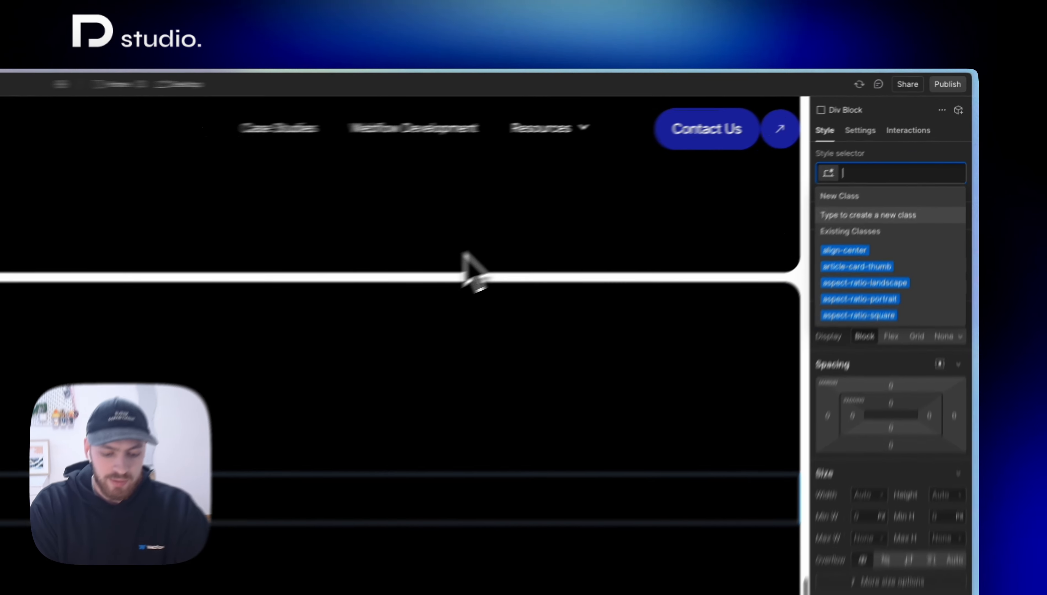
type("inter")
type("raction")
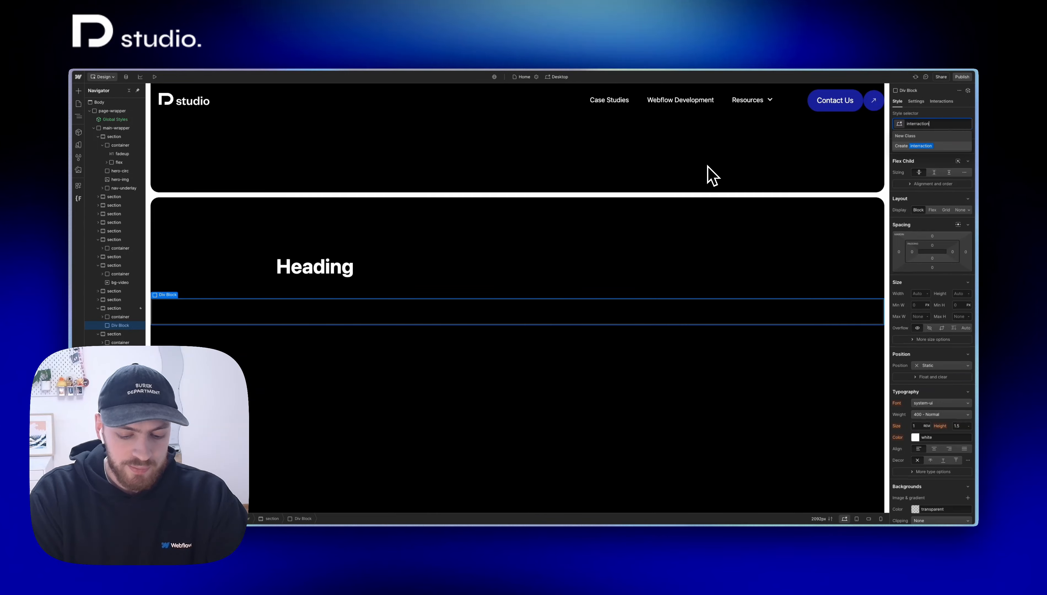
type("-class")
key("Return")
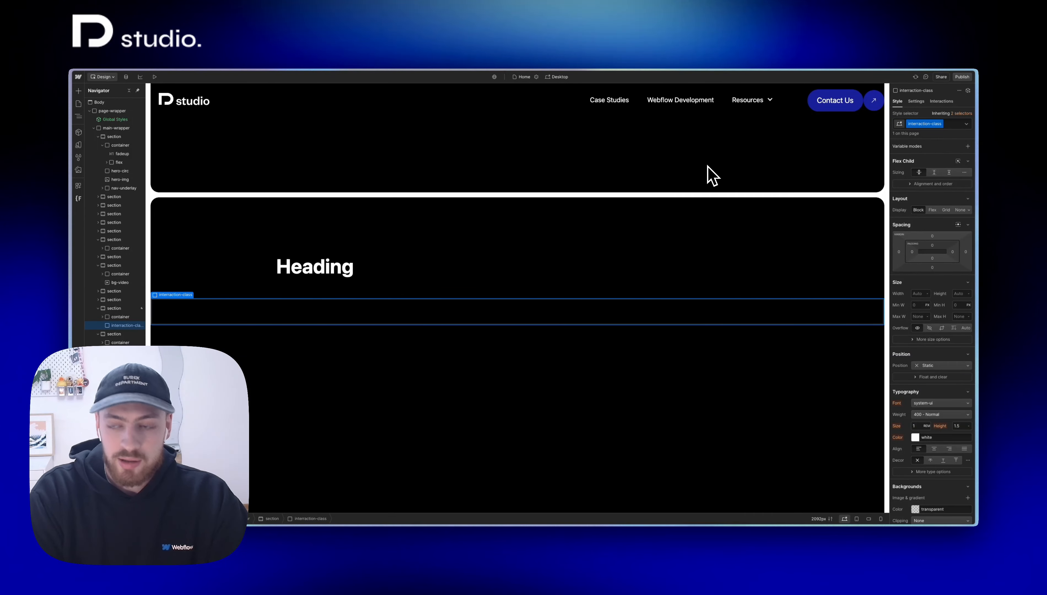
Step: Give the new div a While scrolling in view trigger with the Play scroll animation action
key("h")
left_click(968, 126)
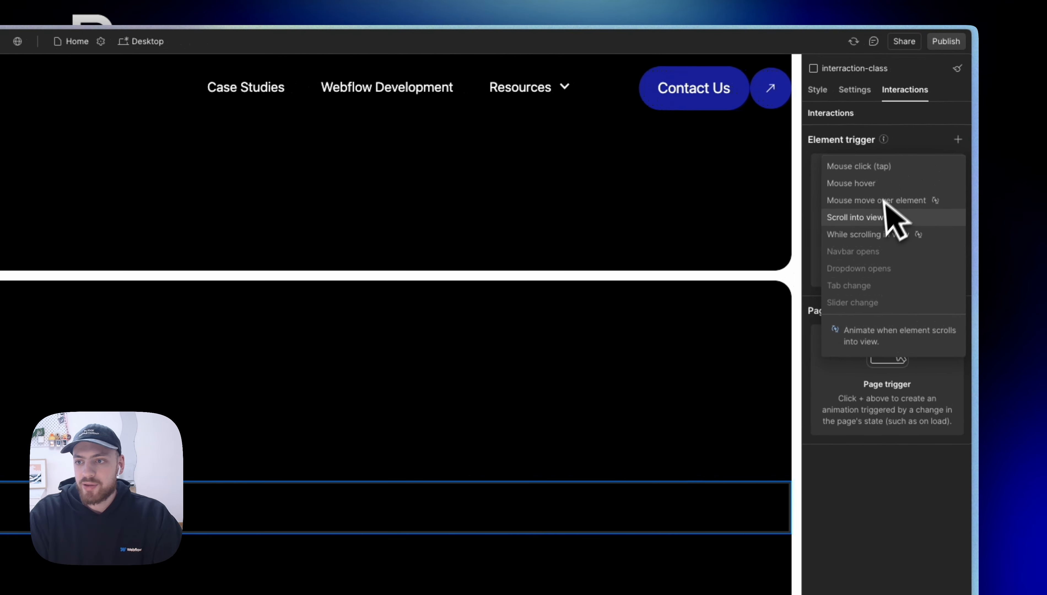
left_click(868, 235)
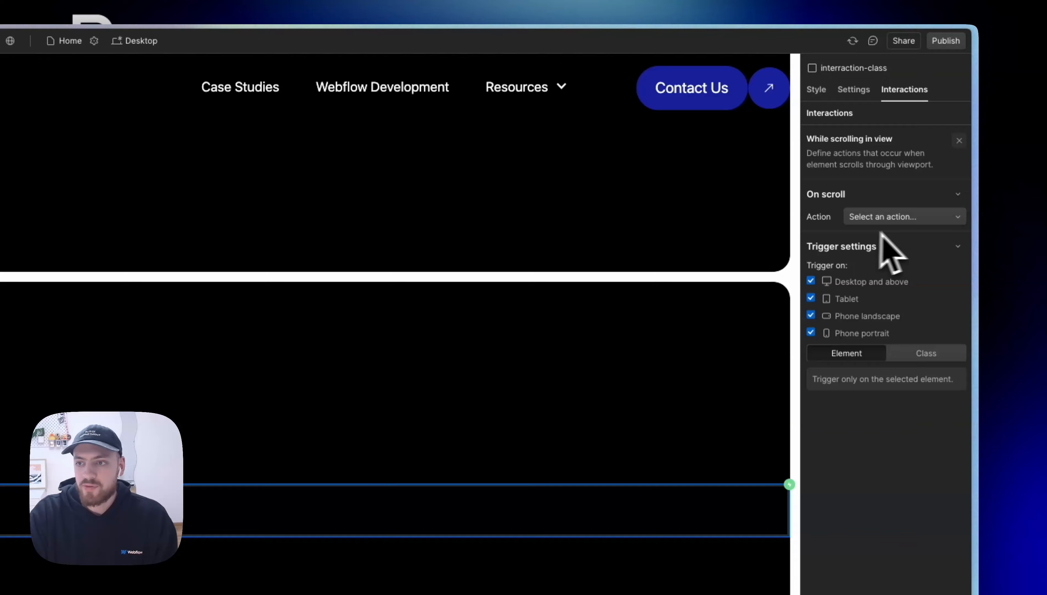
left_click(916, 218)
left_click(916, 250)
Step: Add a start boundary offset, assign the scolling-bg-change animation and apply the trigger to all elements with interraction-class
left_click(921, 254)
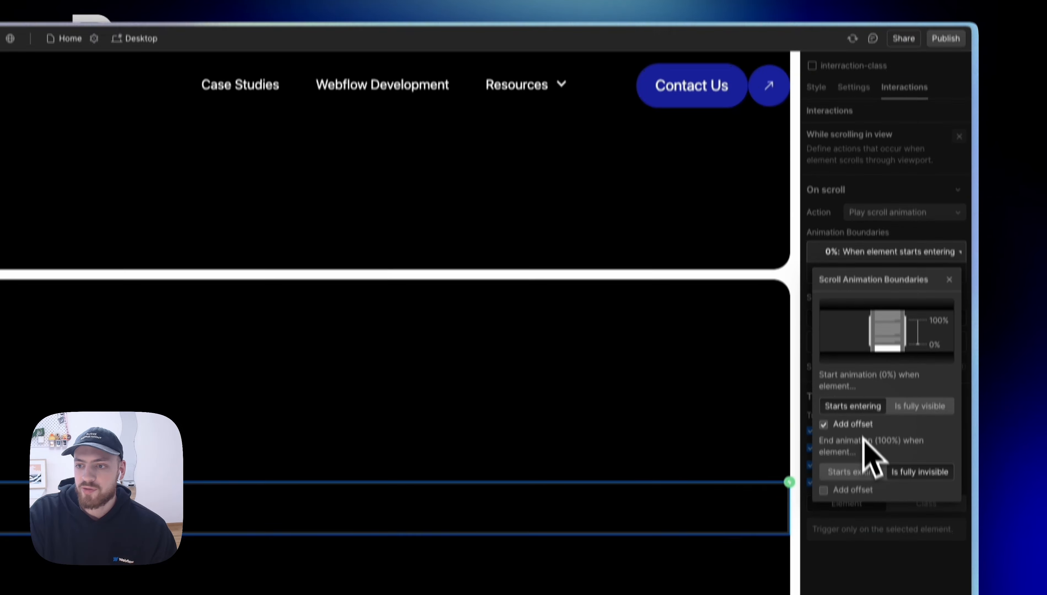
left_click(884, 584)
left_click(880, 353)
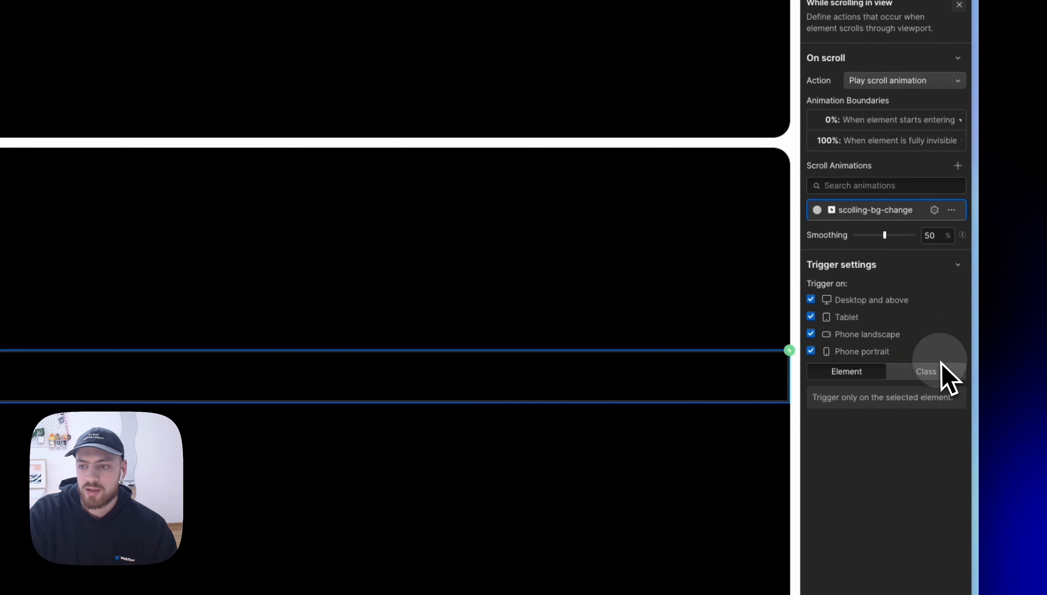
left_click(930, 371)
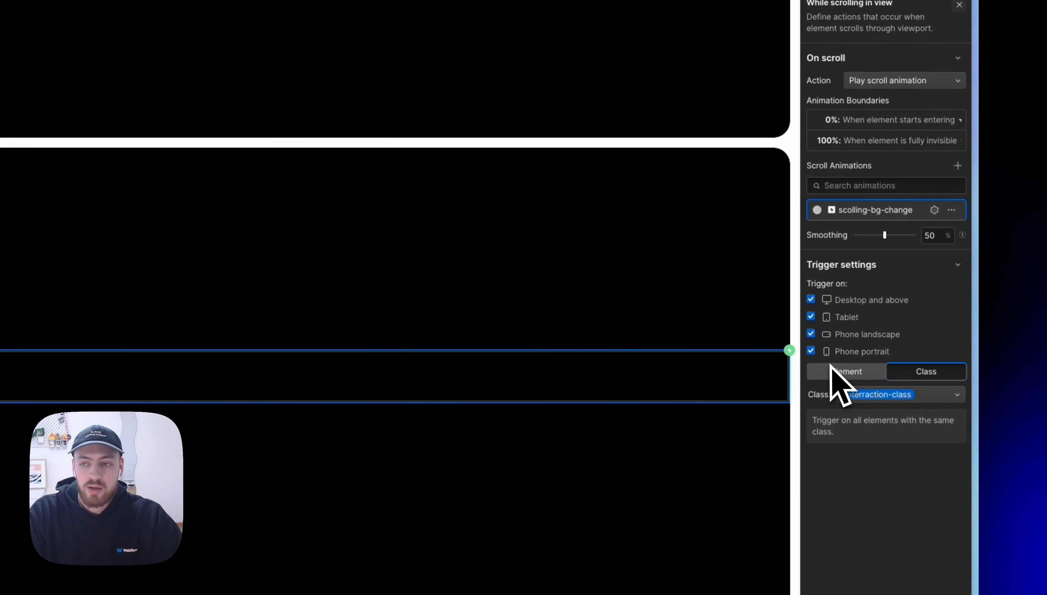
Step: Delete the parent section's own While scrolling in view trigger that plays scolling-bg-change
key("s")
double_click(860, 139)
left_click(561, 307)
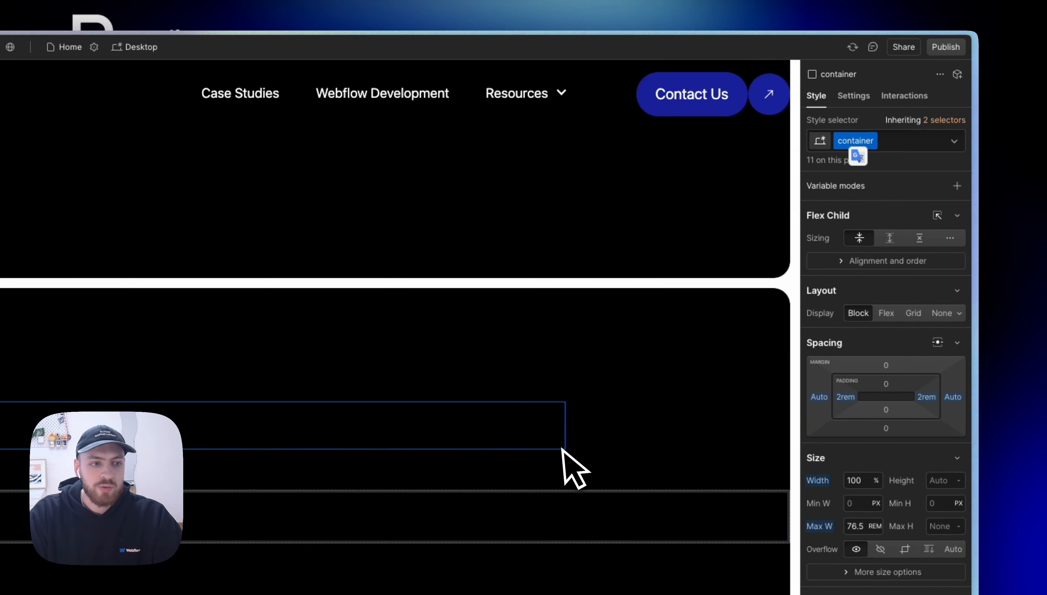
left_click(572, 401)
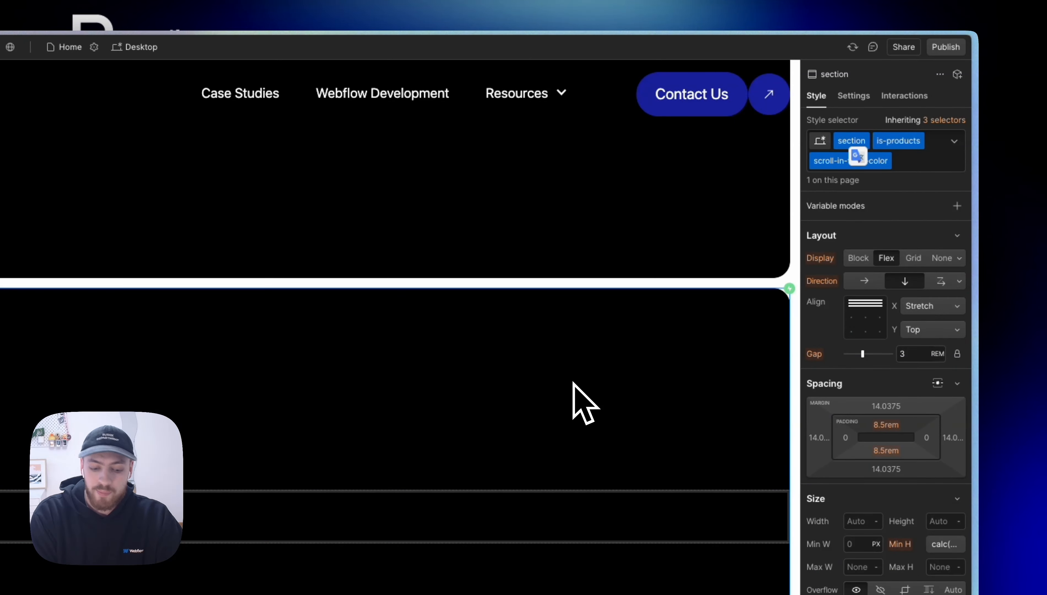
key("h")
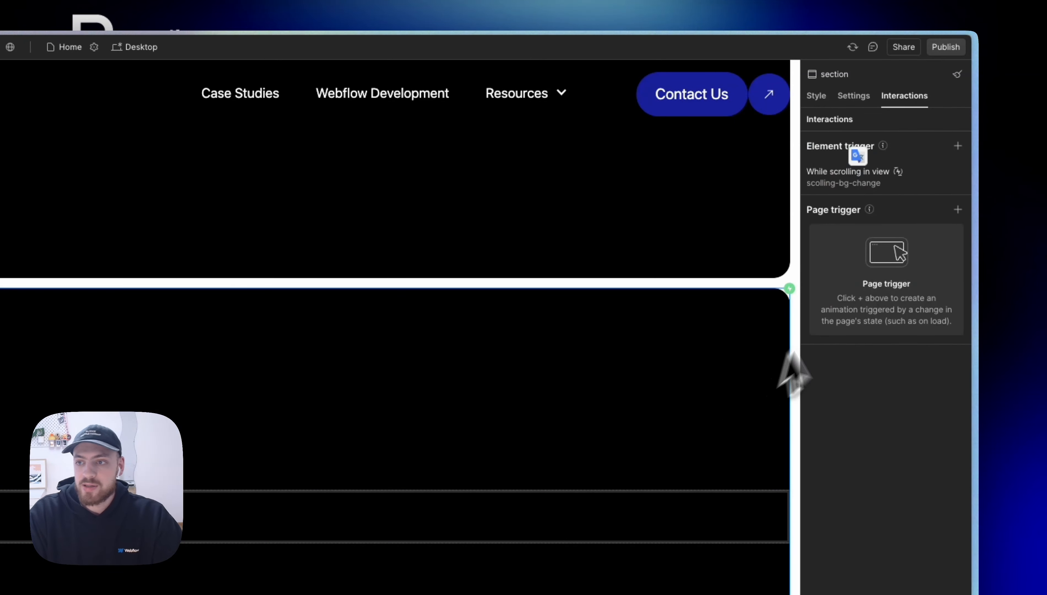
left_click(951, 171)
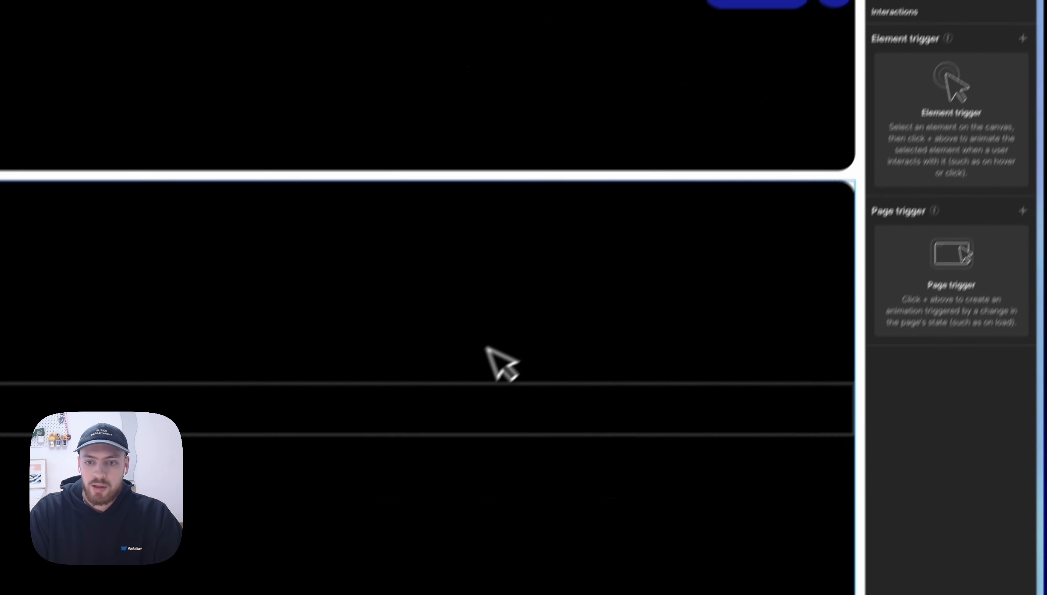
Step: Delete the helper div block and add interraction-class to the section containing the heading
left_click(427, 409)
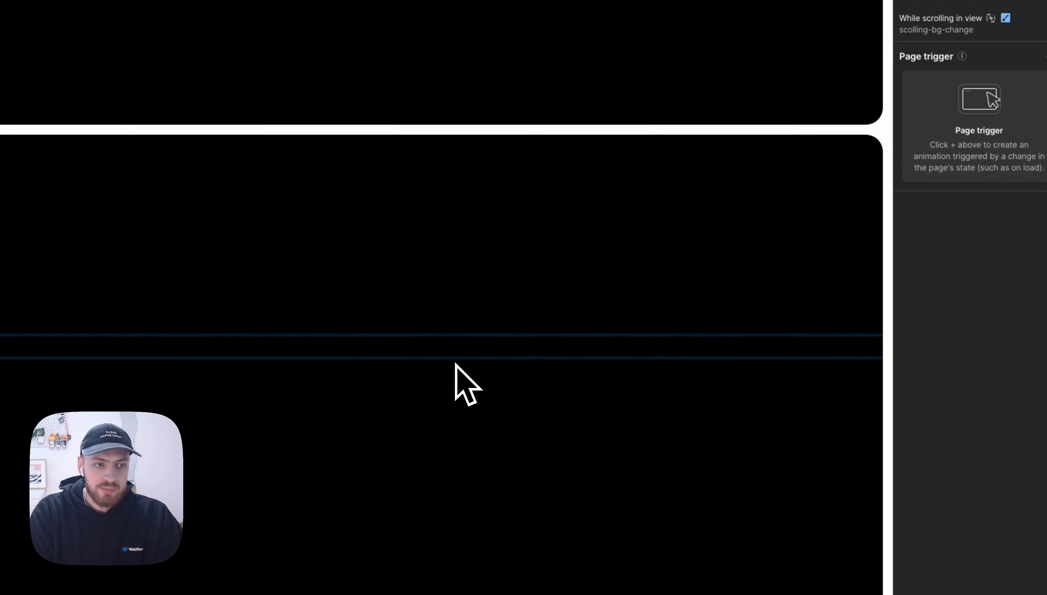
key("Delete")
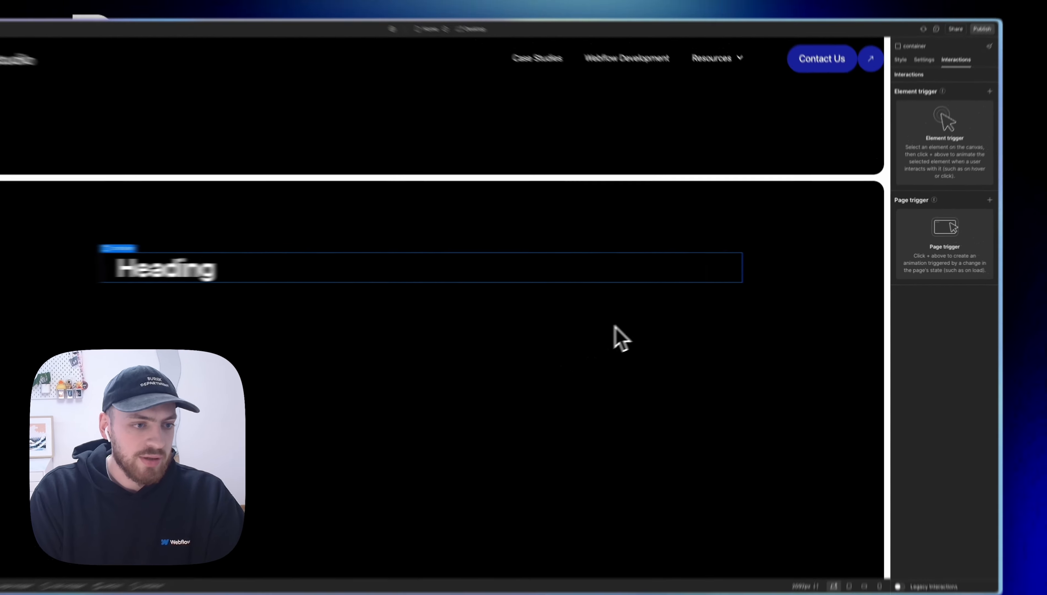
left_click(456, 363)
key("s")
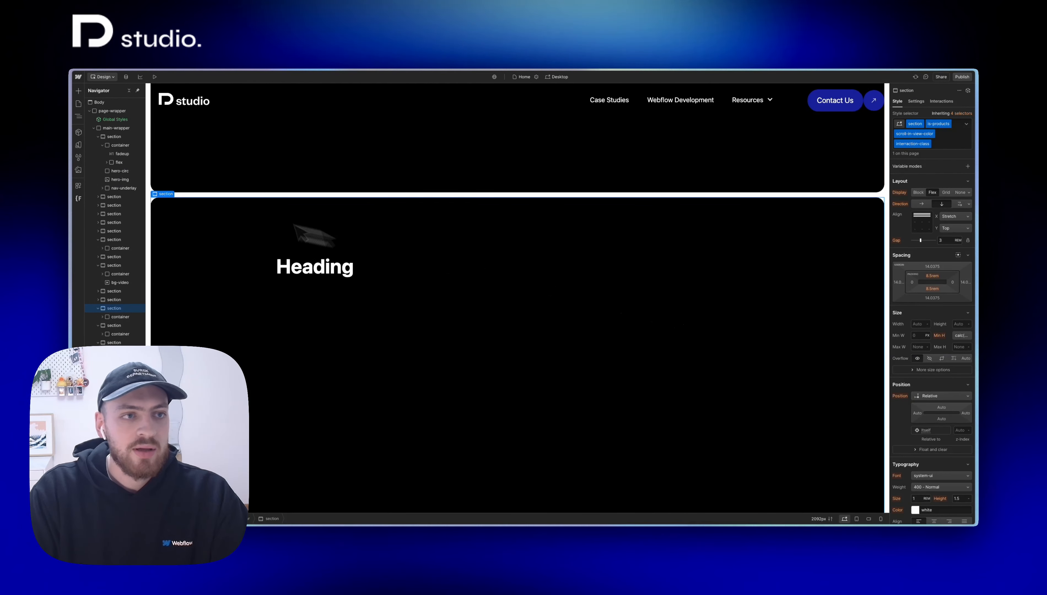
Step: Preview the page and check the class-based background change while scrolling through the section in both directions
left_click(154, 77)
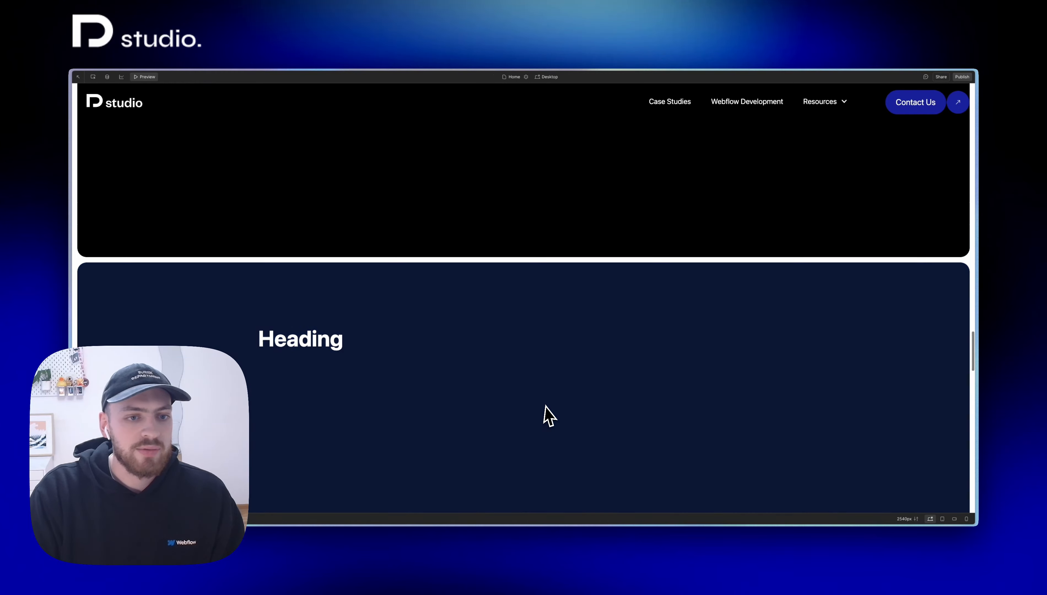
scroll(547, 416, "up", 3)
scroll(550, 415, "down", 5)
scroll(549, 414, "down", 10)
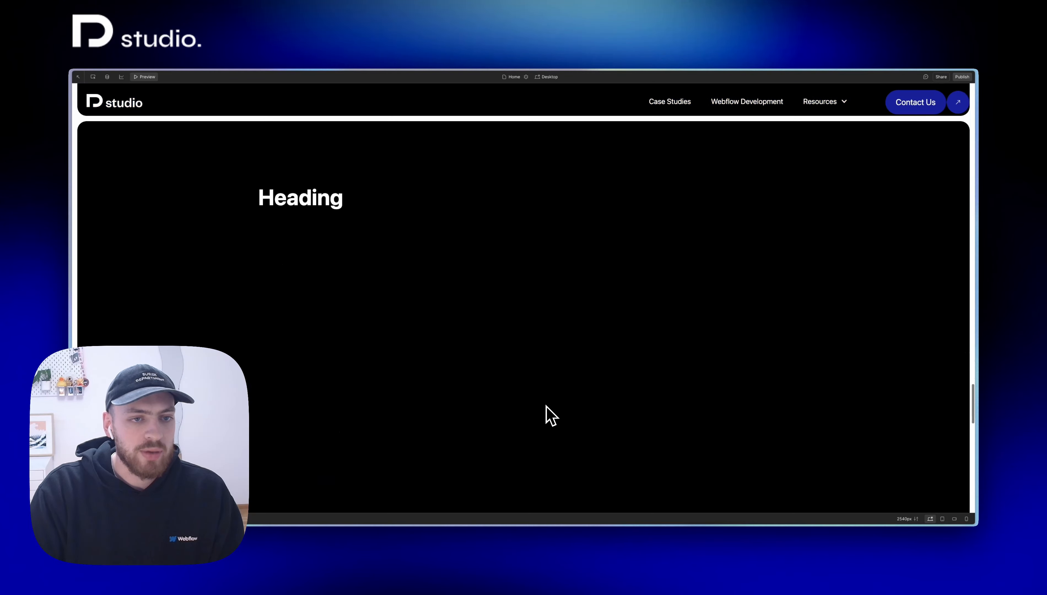
left_click(149, 78)
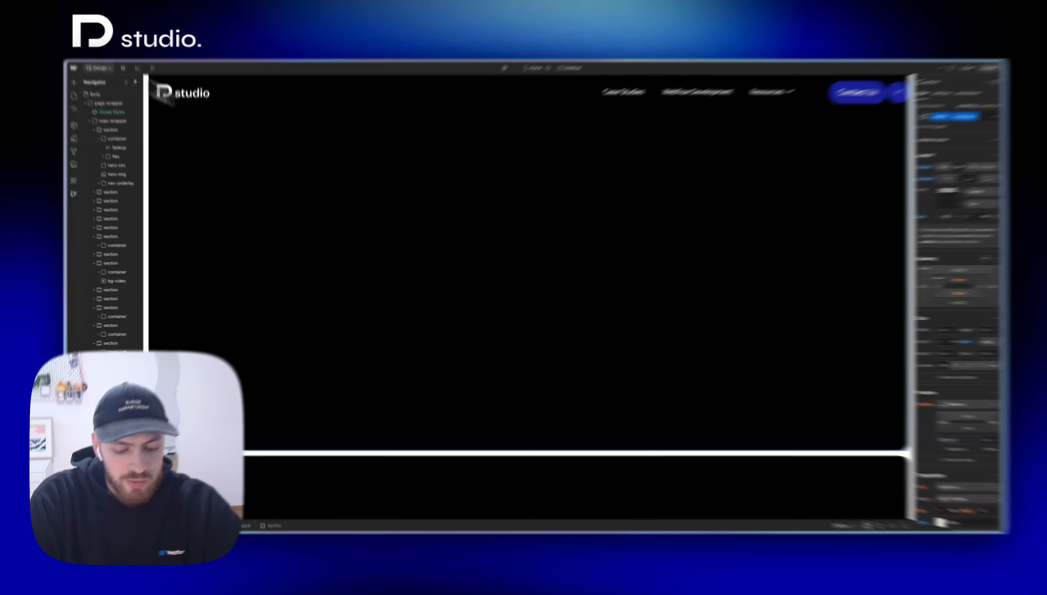
Step: Add a div block to the empty section below the logo strip and give it the bg-holder class
key("super+e")
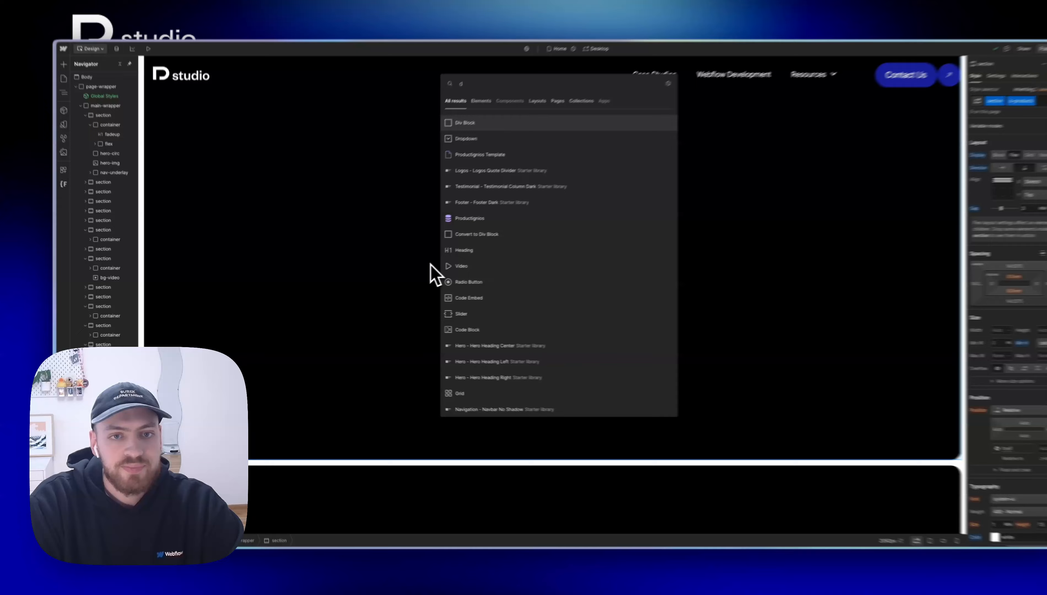
key("Return")
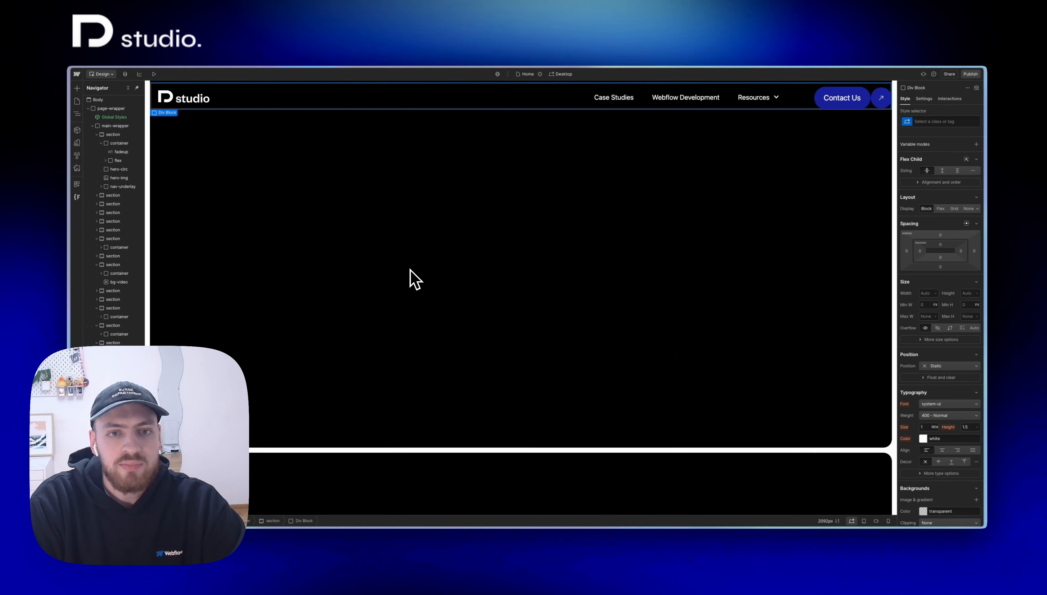
key("super+Return")
type("bg-holder")
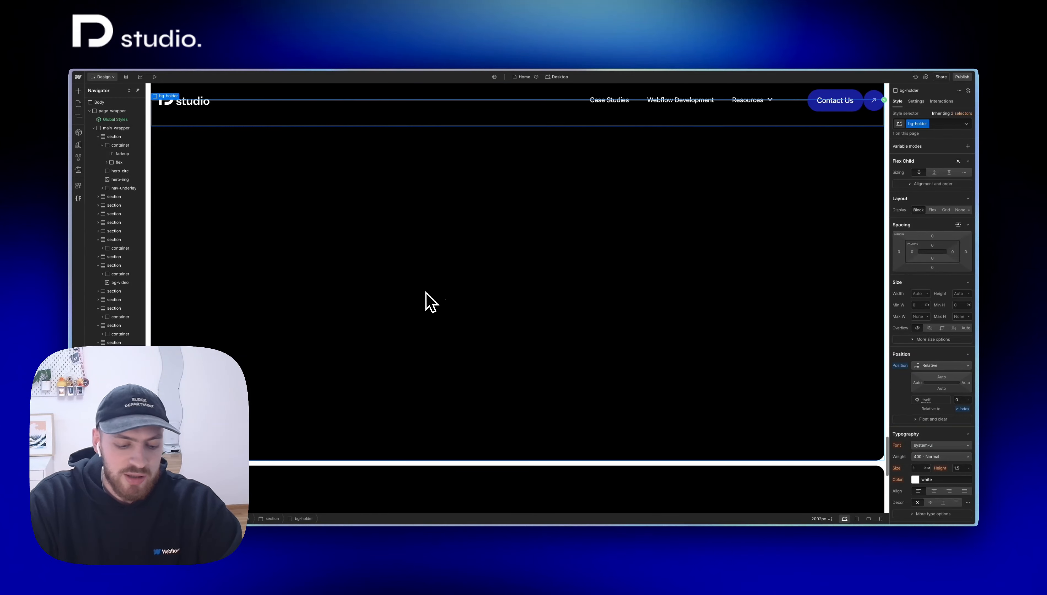
Step: Nest another div block inside bg-holder and apply the existing bg class to it
key("ctrl+e")
type("div")
key("Return")
key("ctrl+Return")
type("bg")
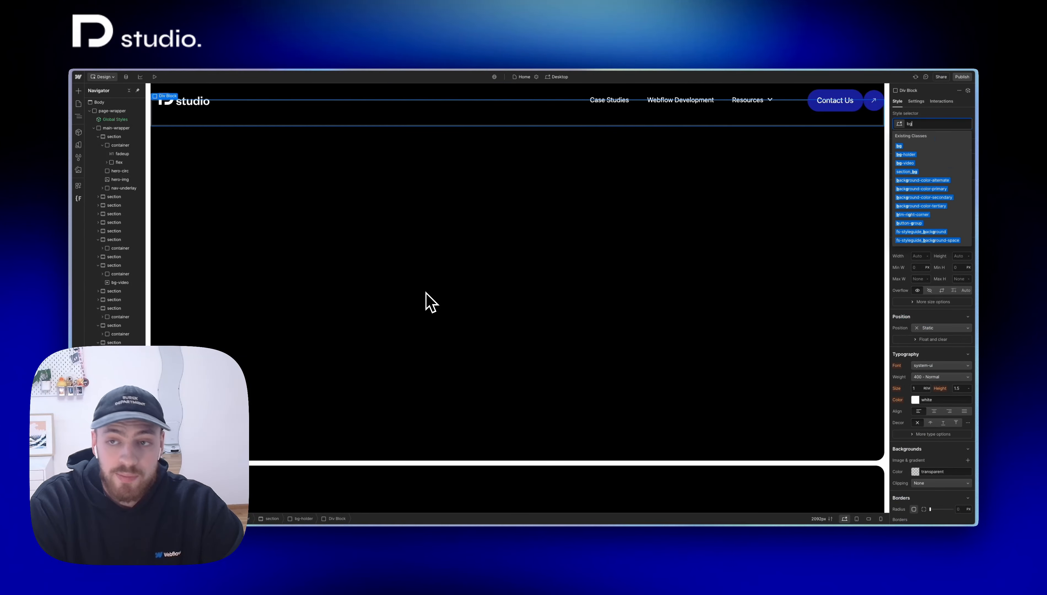
key("Return")
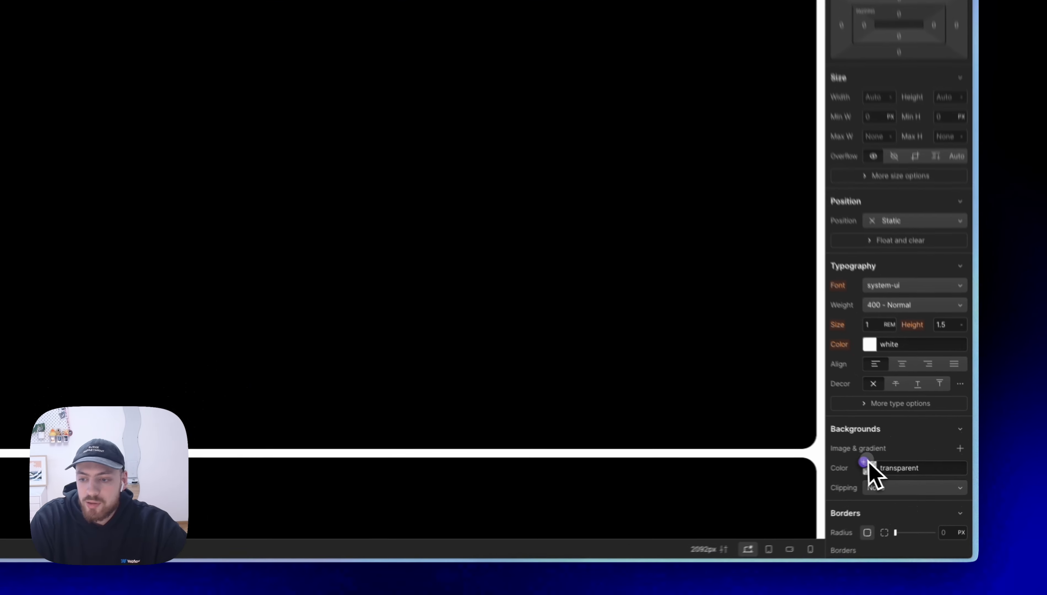
Step: Give the bg div the blue light variable as background color and a Fixed position stretched to all sides
left_click(914, 471)
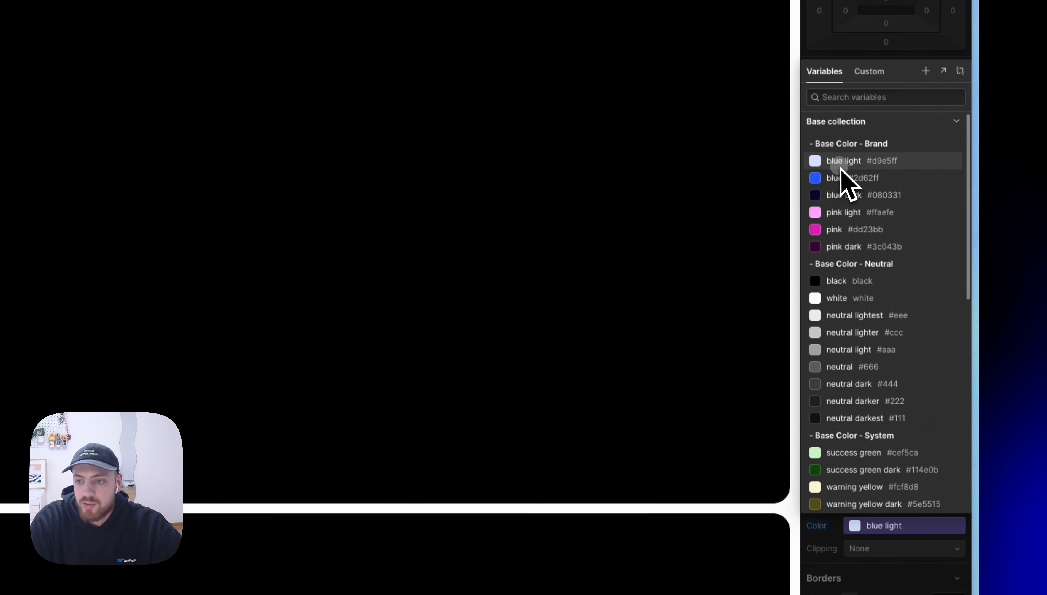
left_click(841, 130)
left_click(931, 242)
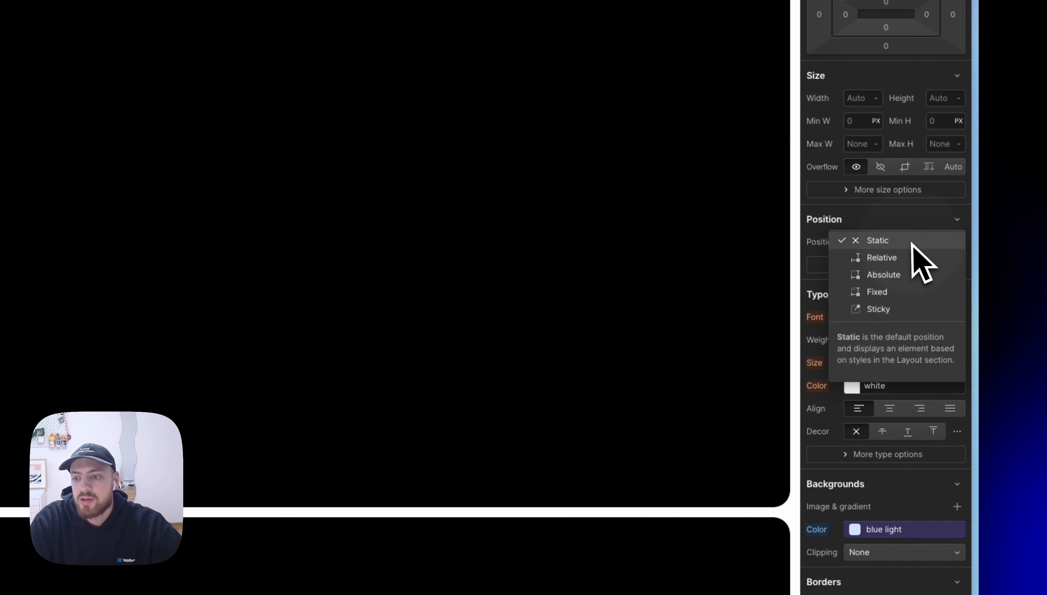
left_click(905, 289)
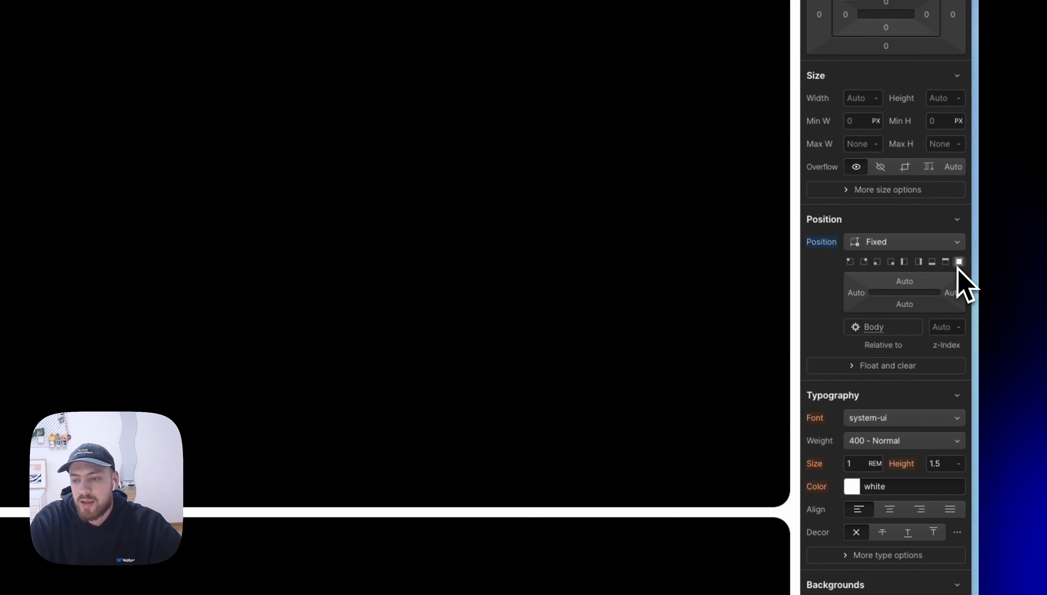
left_click(958, 262)
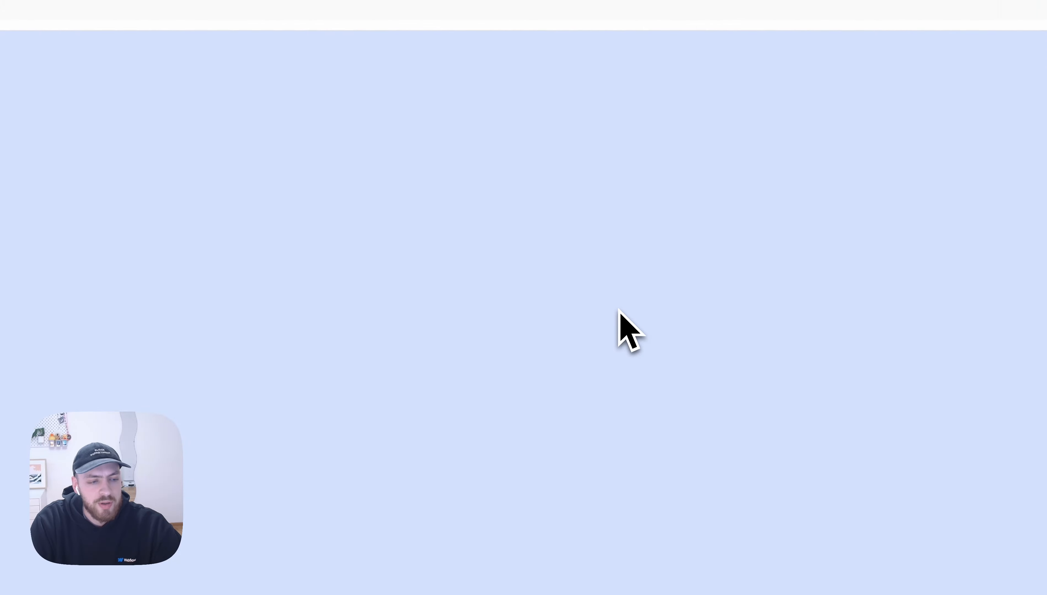
Step: In bg-holder's Scroll into view trigger, retarget the bg-show animation's initial opacity action to the bg-holder element
left_click(184, 348)
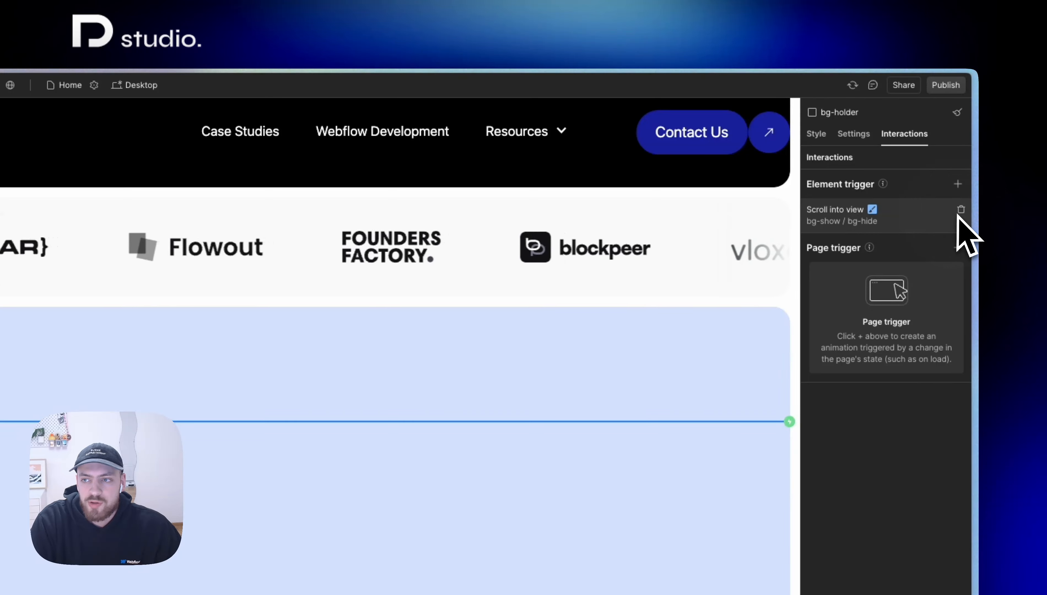
left_click(964, 208)
left_click(293, 431)
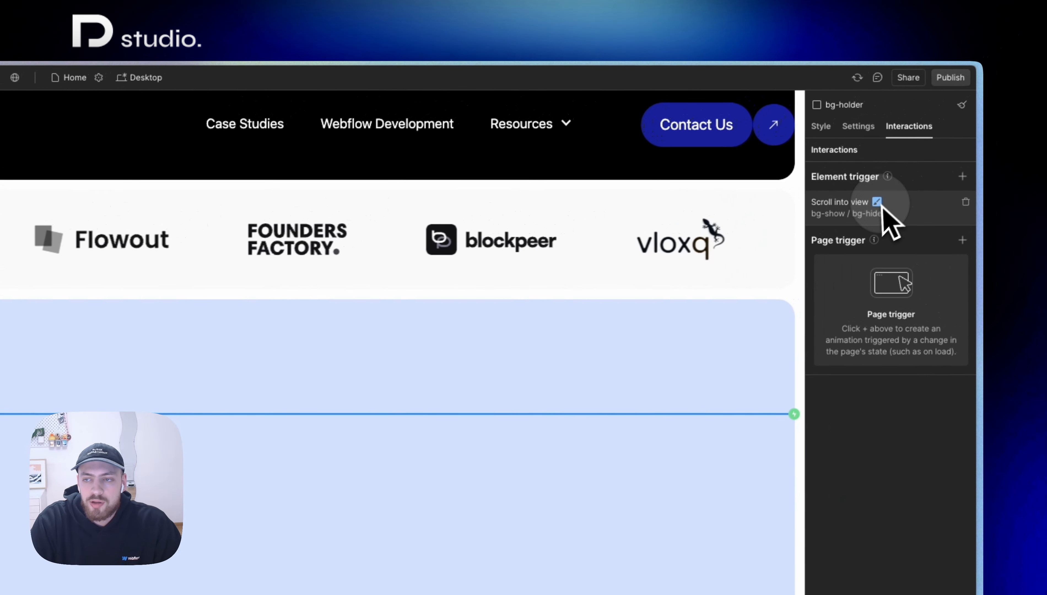
left_click(878, 202)
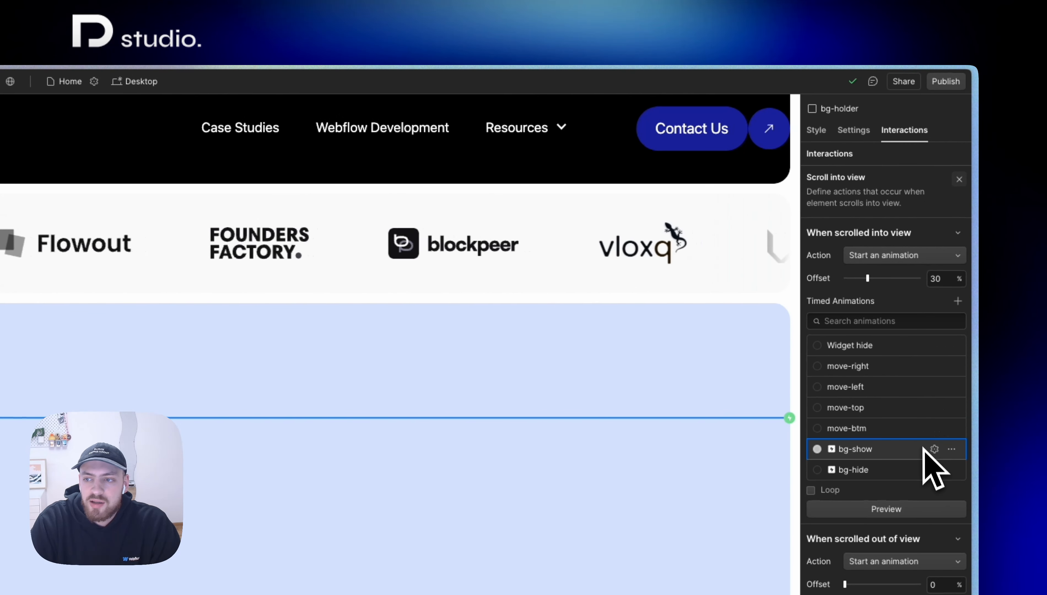
left_click(935, 452)
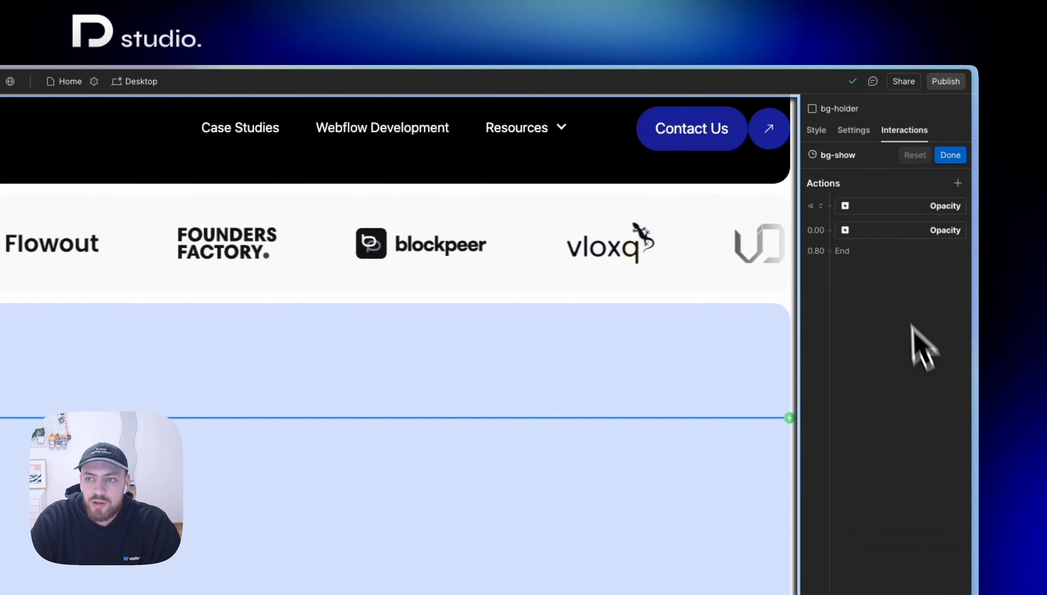
left_click(880, 212)
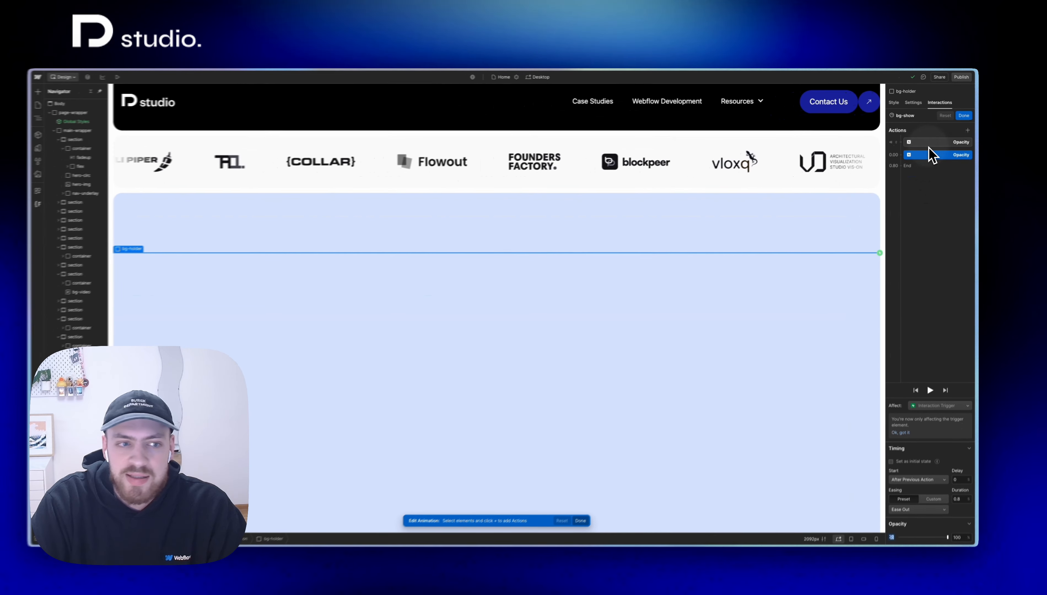
right_click(887, 211)
left_click(942, 159)
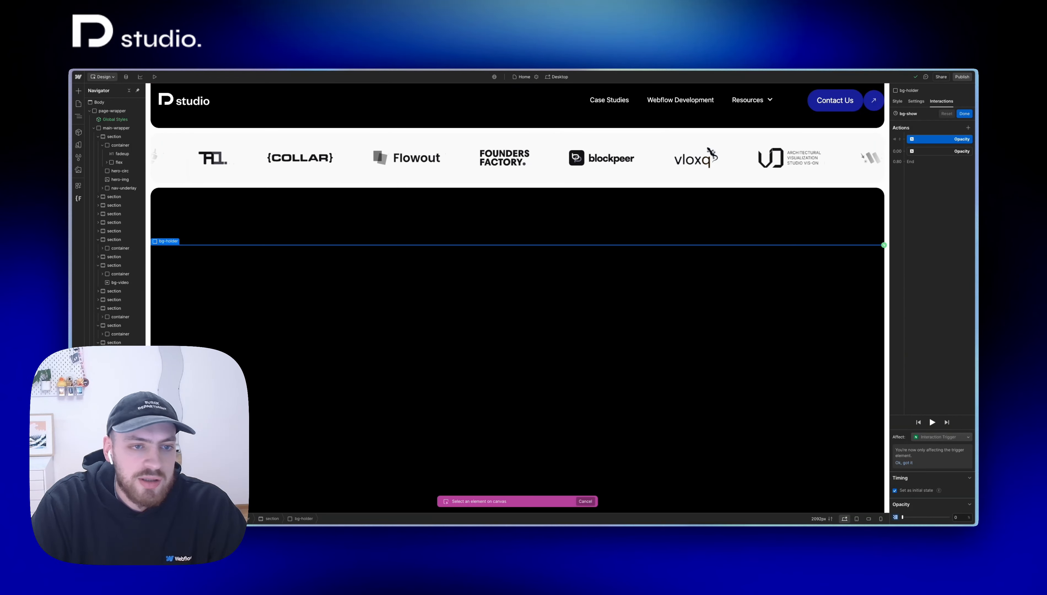
left_click(607, 257)
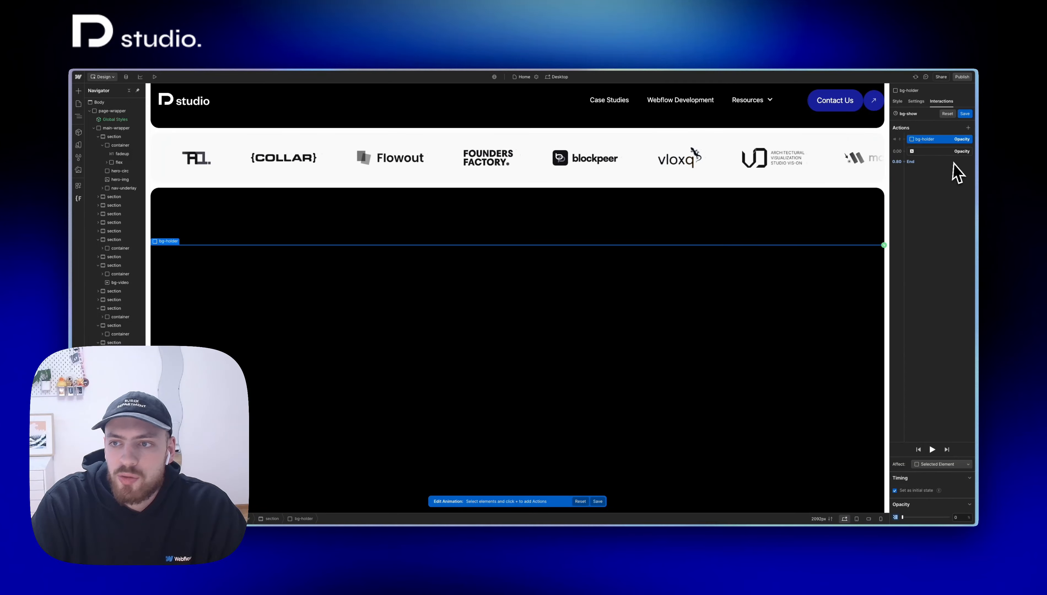
Step: Retarget the bg-show animation's second opacity action, the one at 100%, to the bg-holder element
left_click(946, 152)
left_click(941, 168)
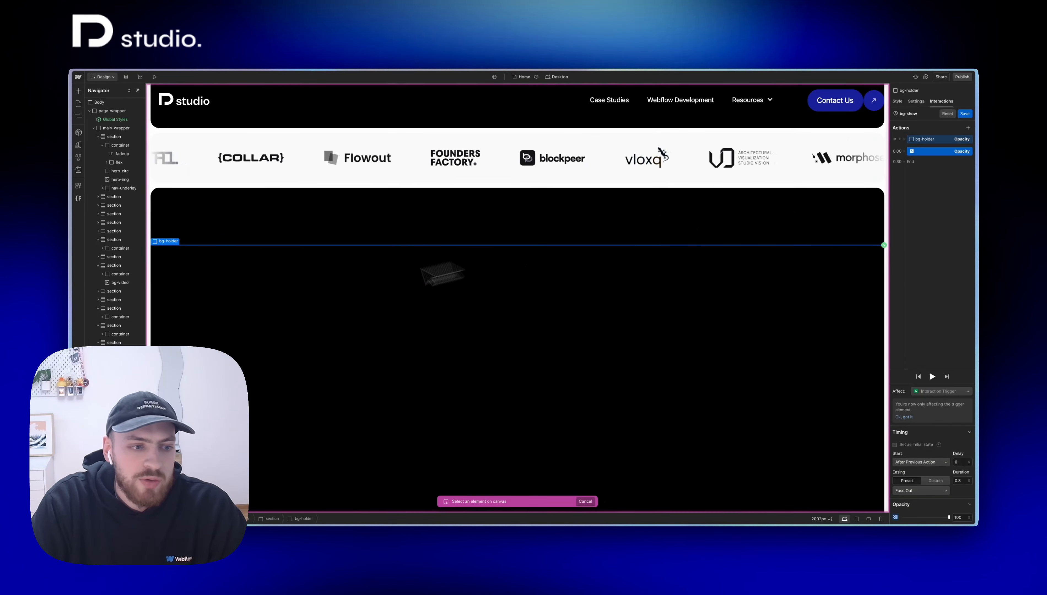
left_click(440, 275)
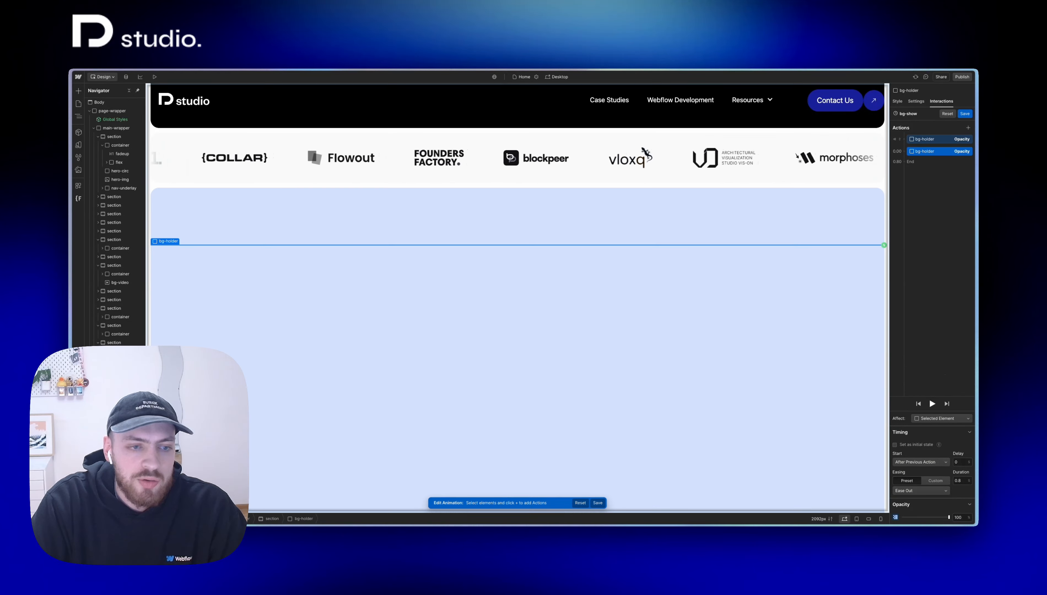
Step: Set both bg-show opacity actions to affect all elements with the bg-holder class, and leave the animation editor
left_click(927, 142)
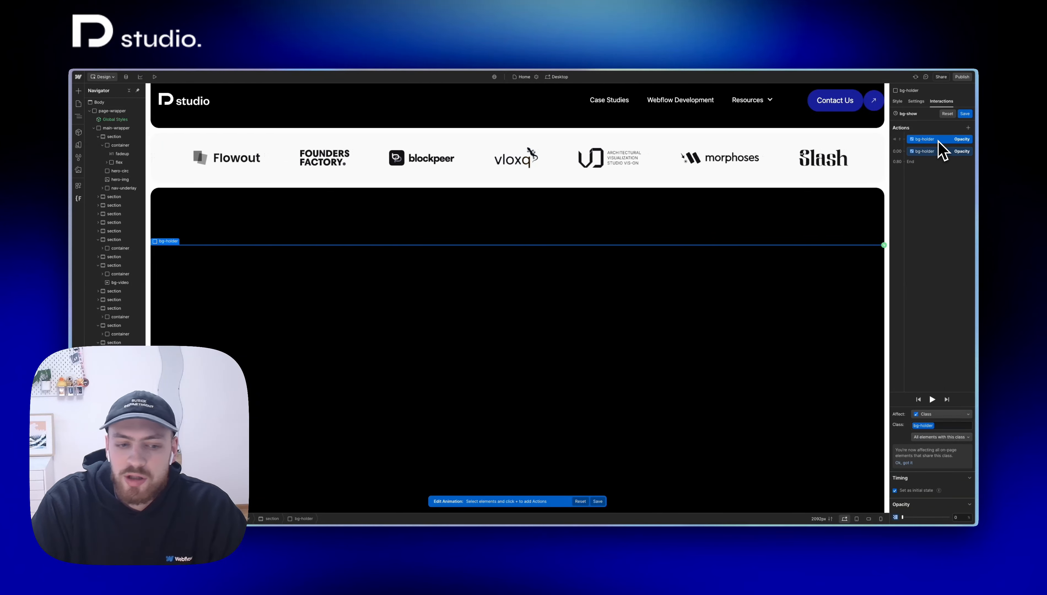
left_click(939, 151)
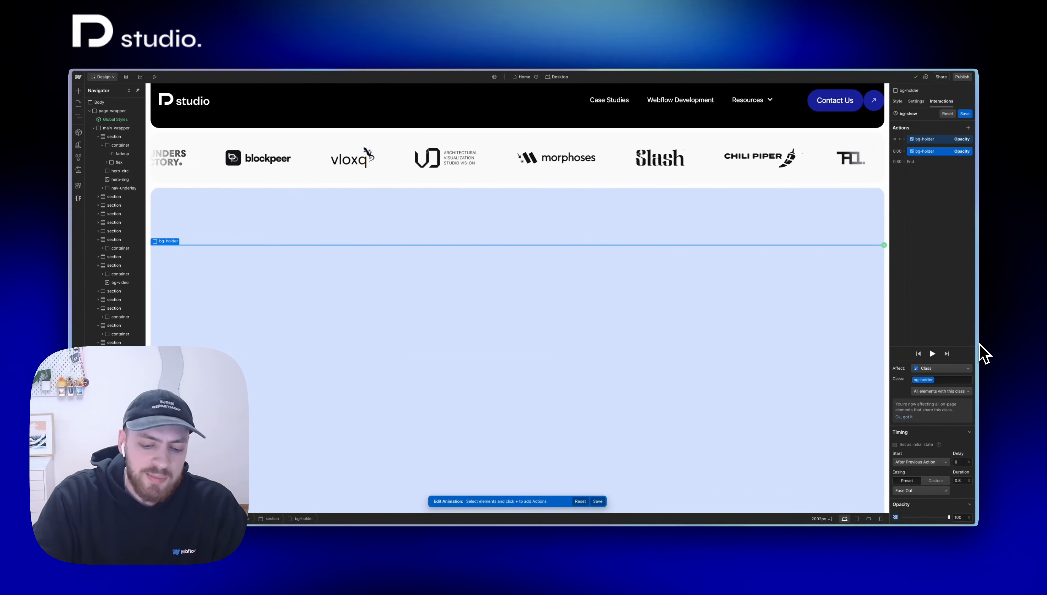
key("Escape")
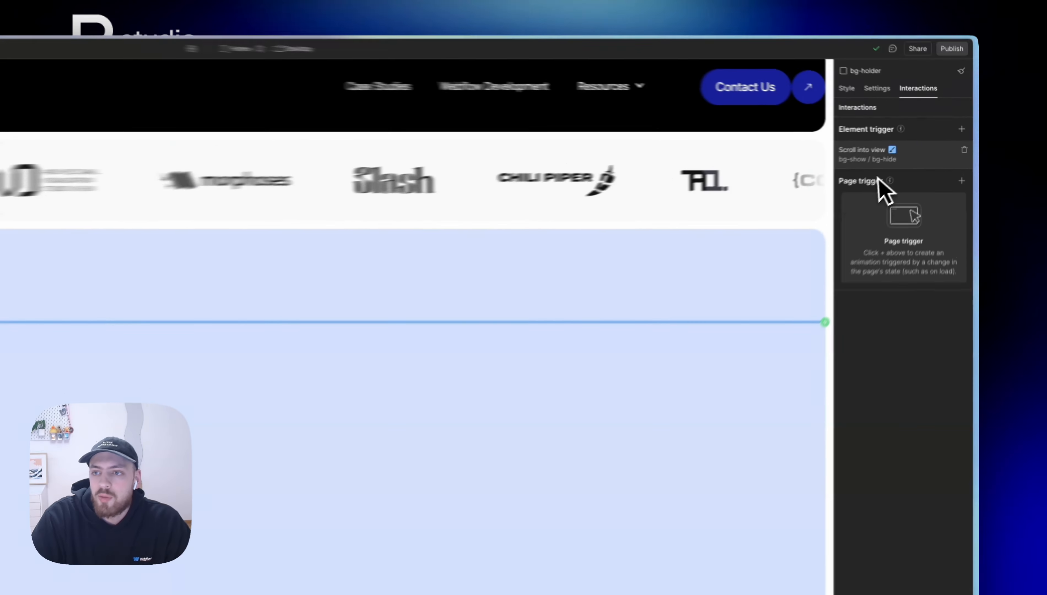
Step: In the Scroll into view trigger's bg-hide animation, retarget the opacity action to bg-holder and make it affect the class
left_click(919, 142)
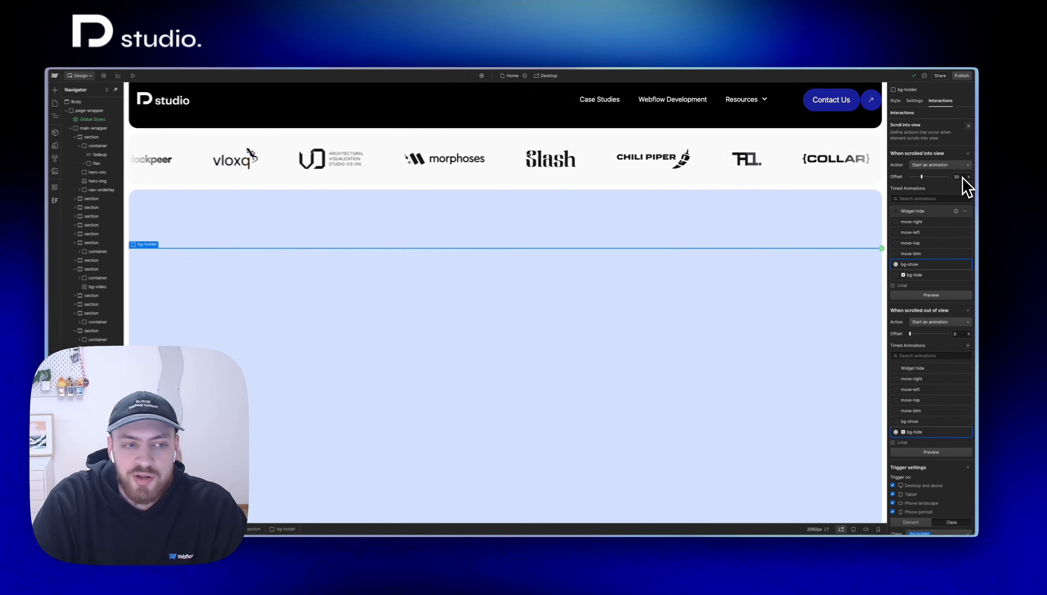
scroll(582, 390, "down", 5)
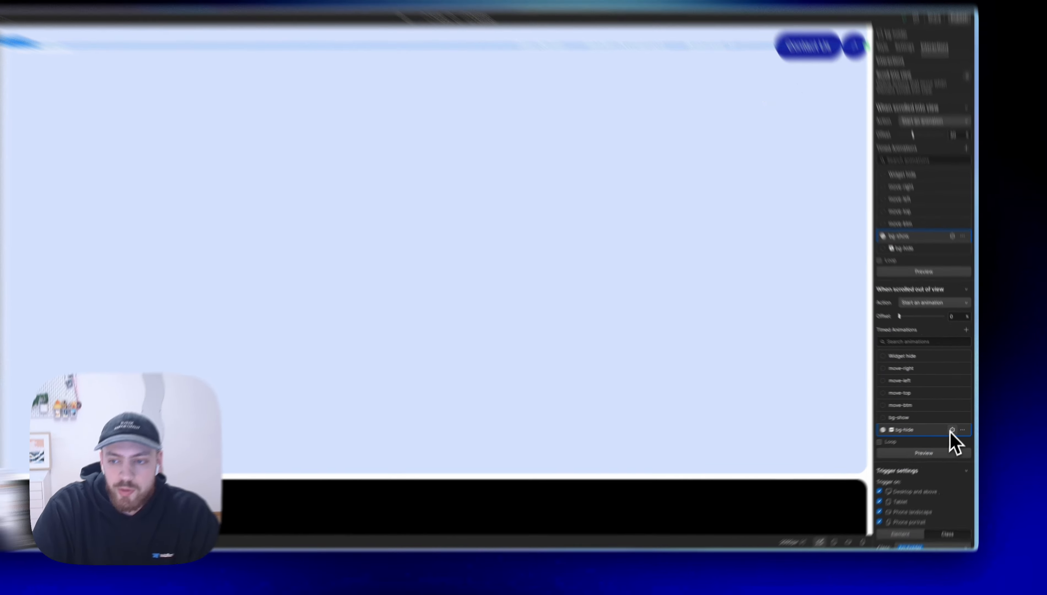
left_click(956, 424)
left_click(883, 162)
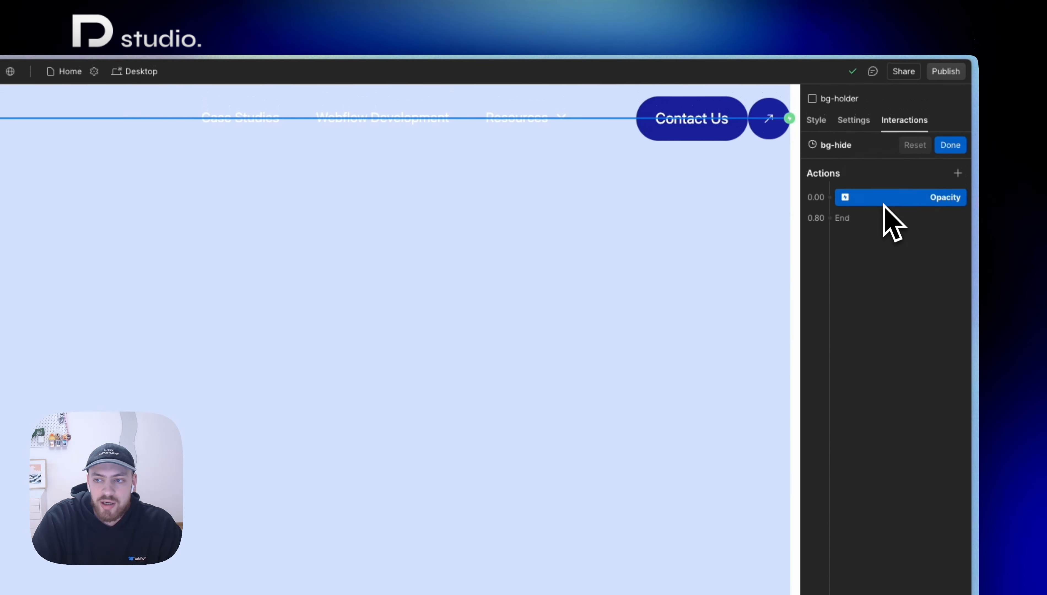
right_click(883, 162)
left_click(886, 196)
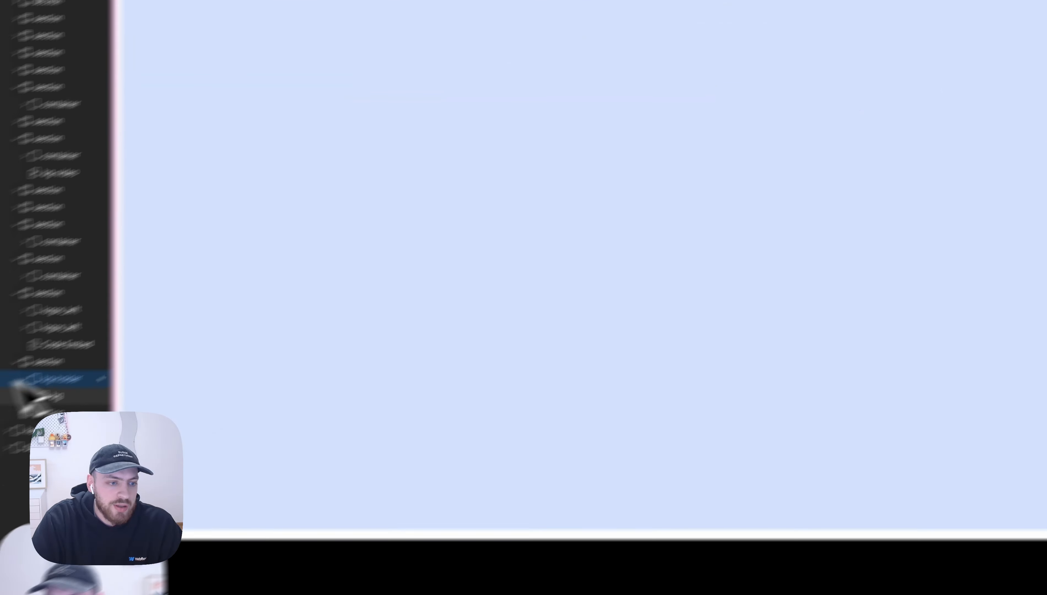
left_click(166, 327)
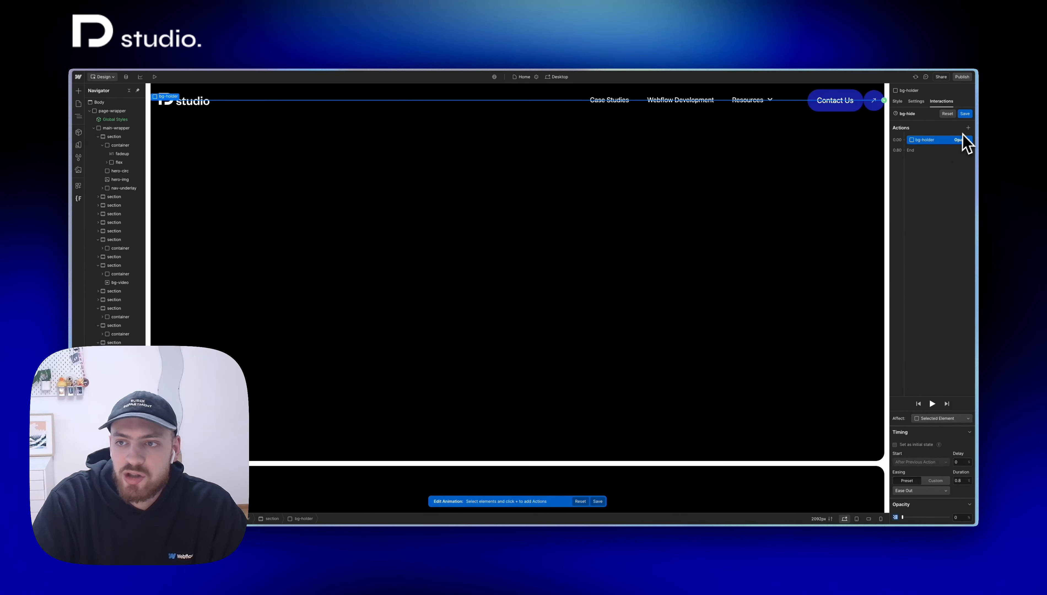
left_click(940, 418)
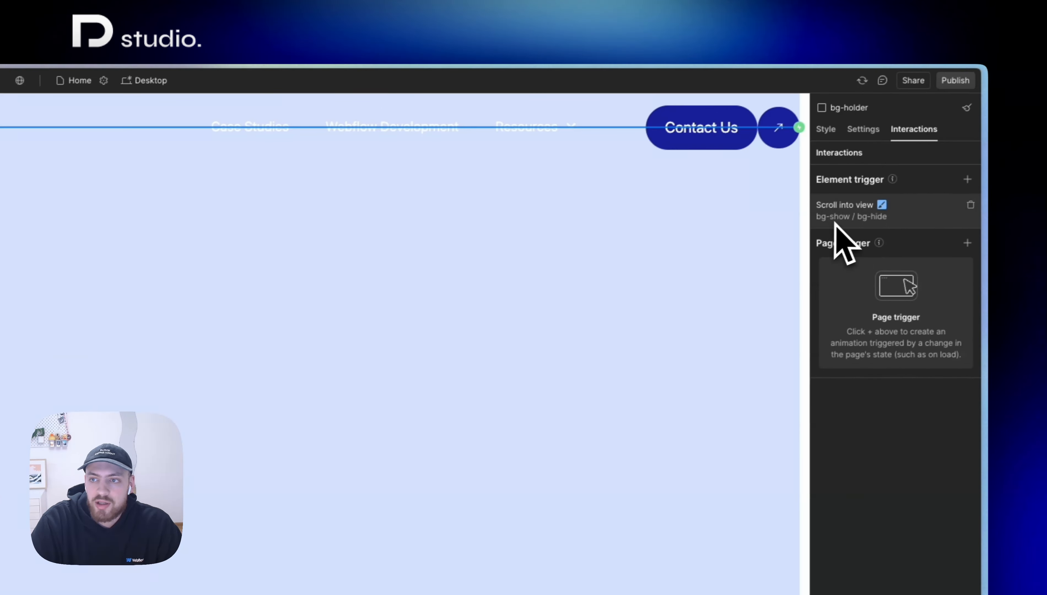
Step: Preview the page and scroll past the logo strip through the bg-holder section to check the background fading in and out
scroll(226, 301, "up", 5)
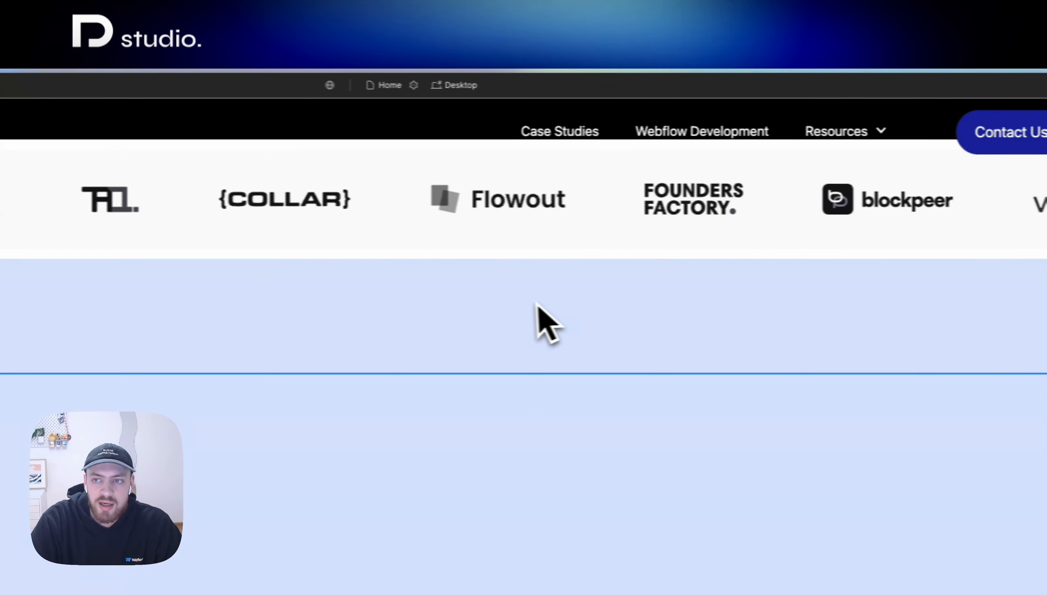
scroll(537, 305, "up", 5)
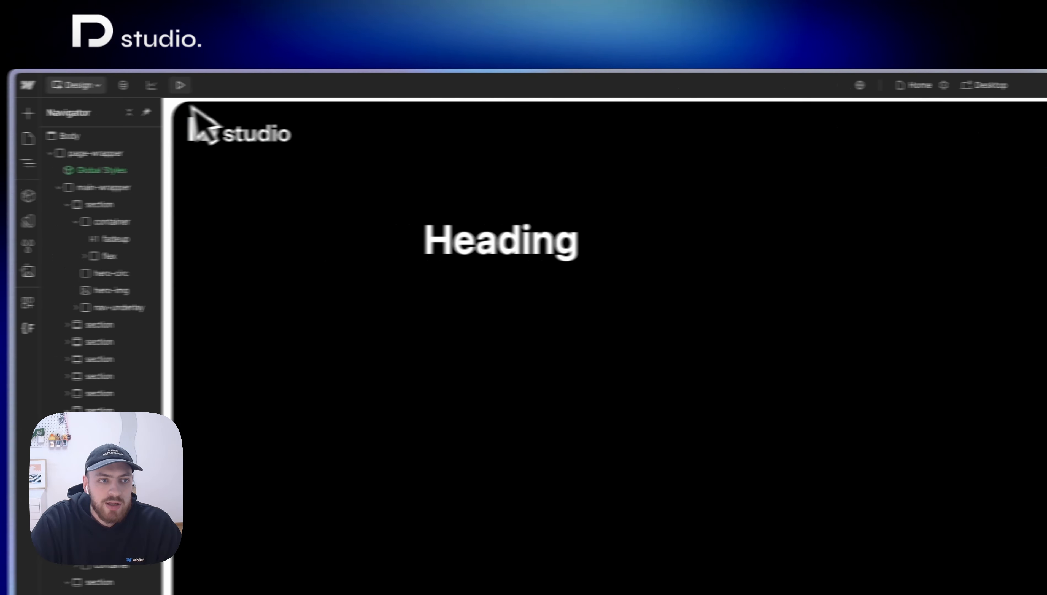
left_click(229, 91)
scroll(582, 354, "down", 5)
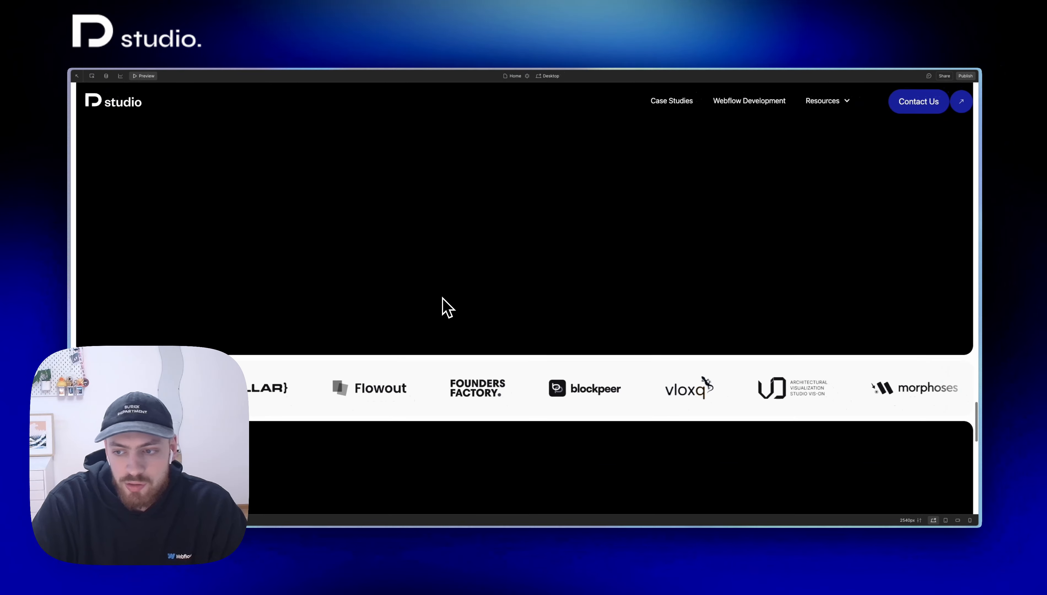
scroll(446, 308, "down", 6)
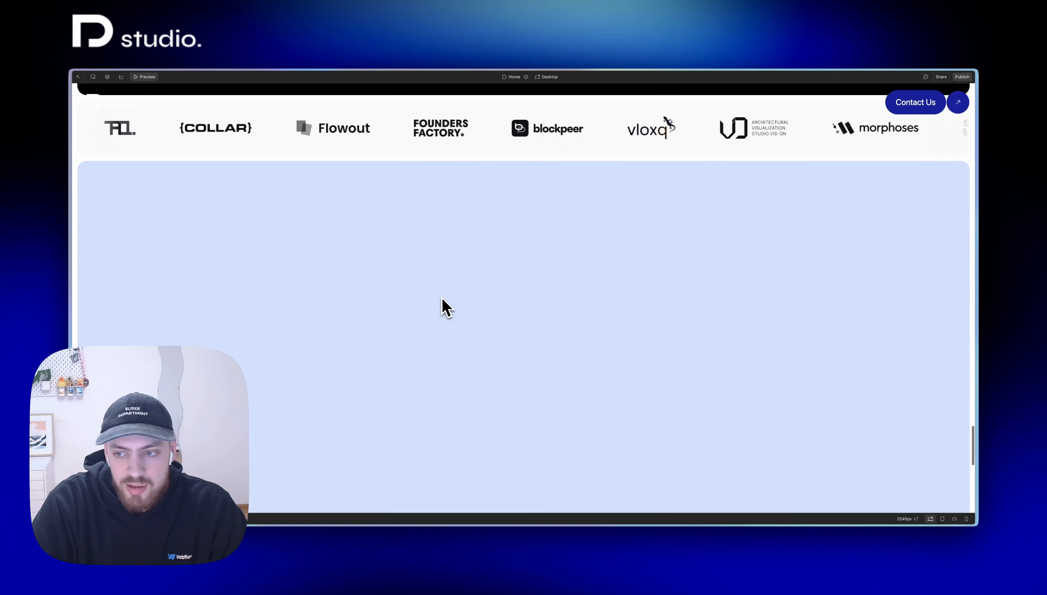
scroll(446, 307, "down", 5)
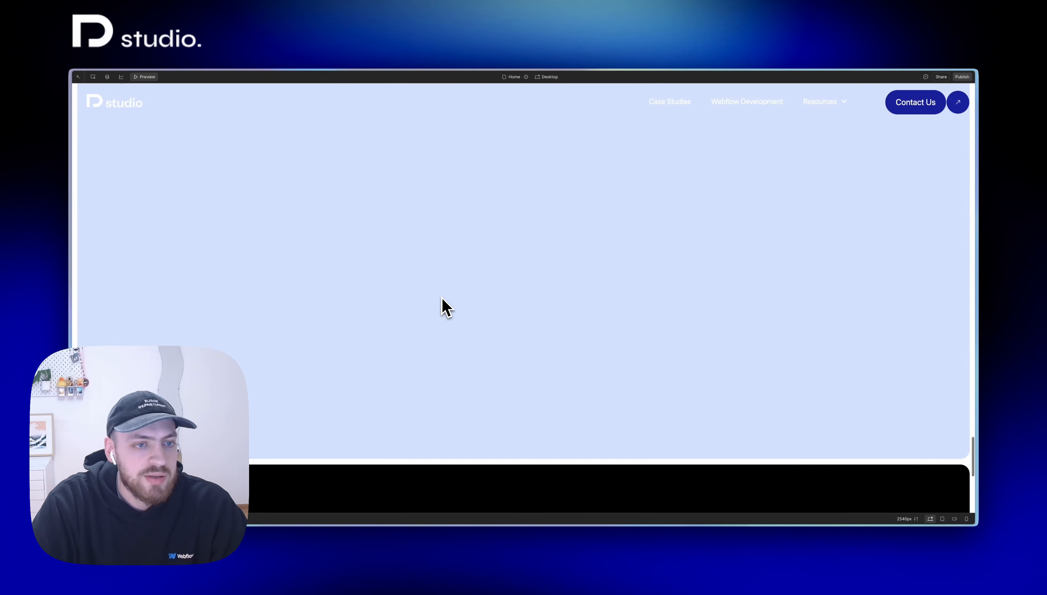
scroll(447, 307, "down", 5)
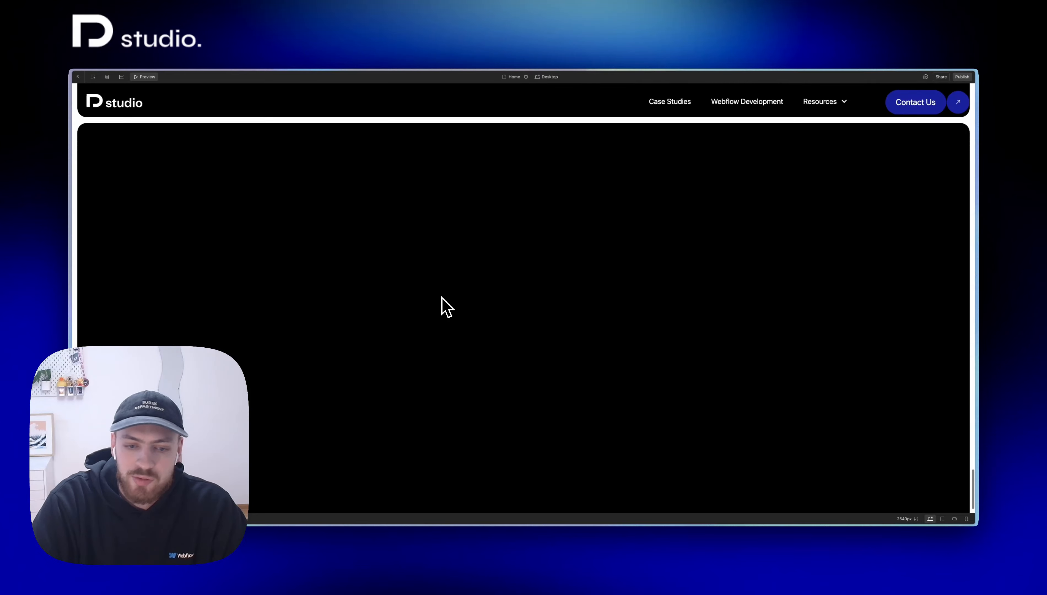